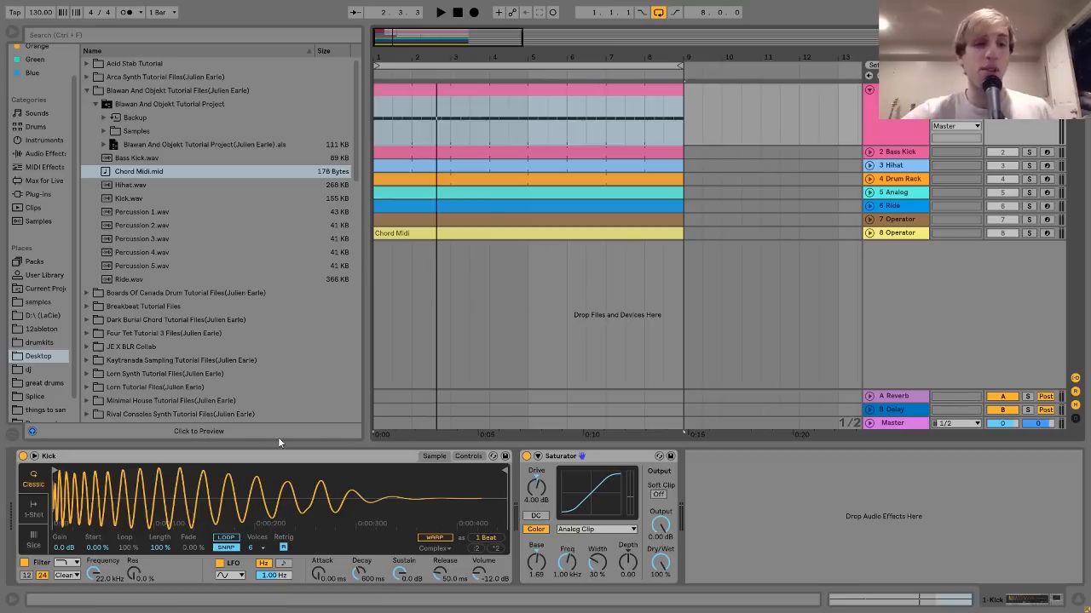
# Audition the Kick.wav sample, then play the kick track with its Simpler's pitch envelope controls displayed
pyautogui.click(134, 198)
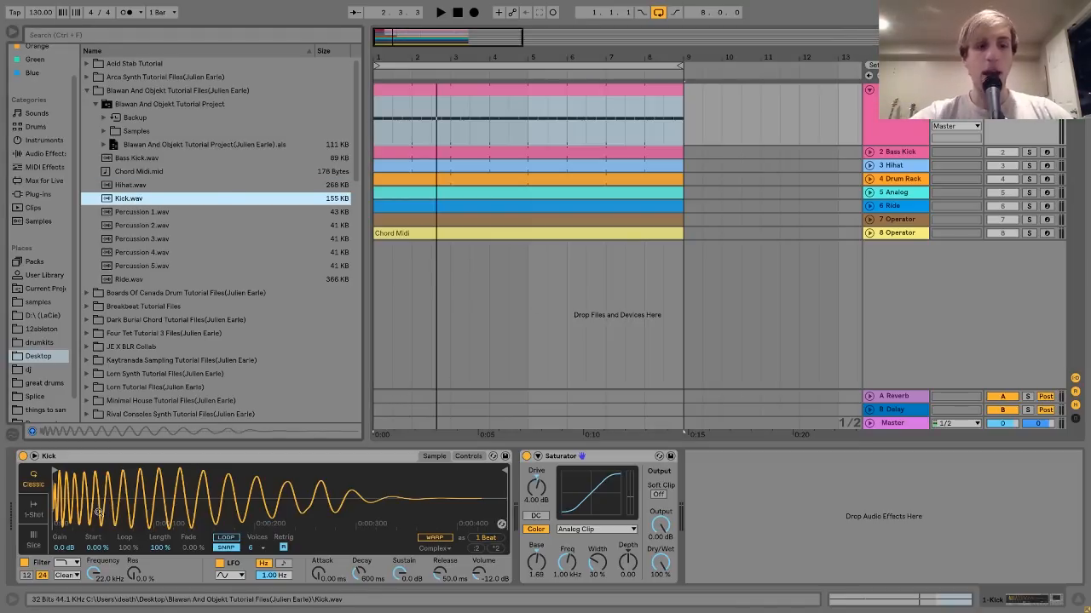
pyautogui.click(470, 457)
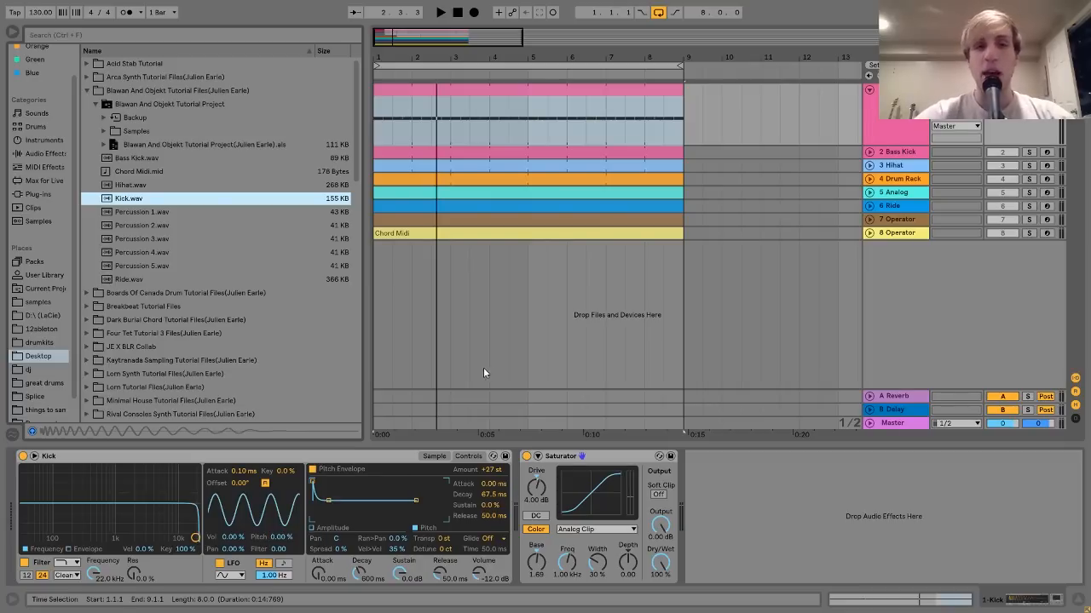
pyautogui.press('space')
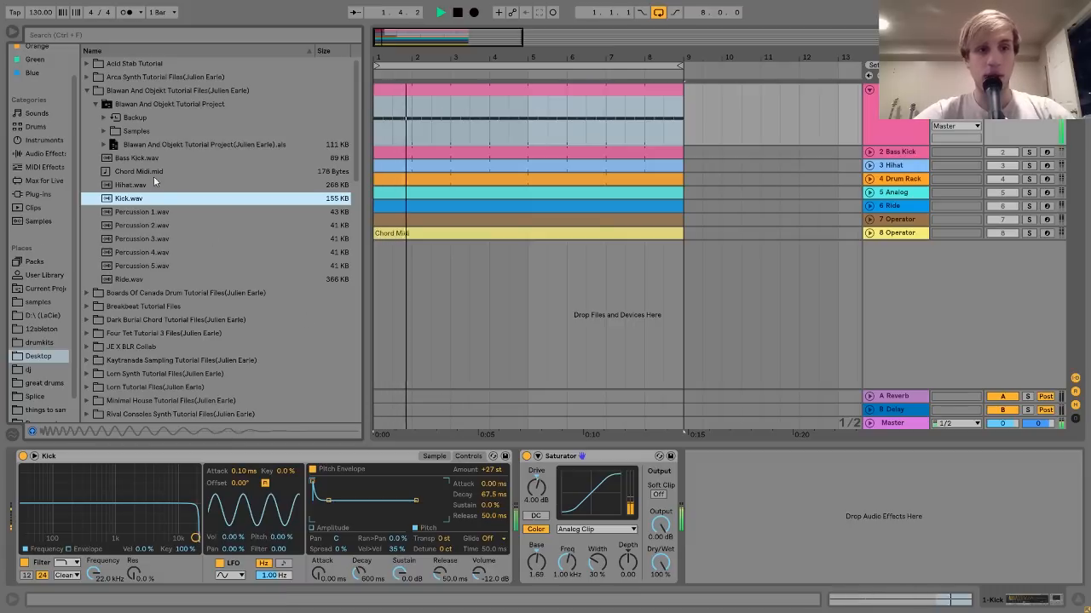
pyautogui.press('space')
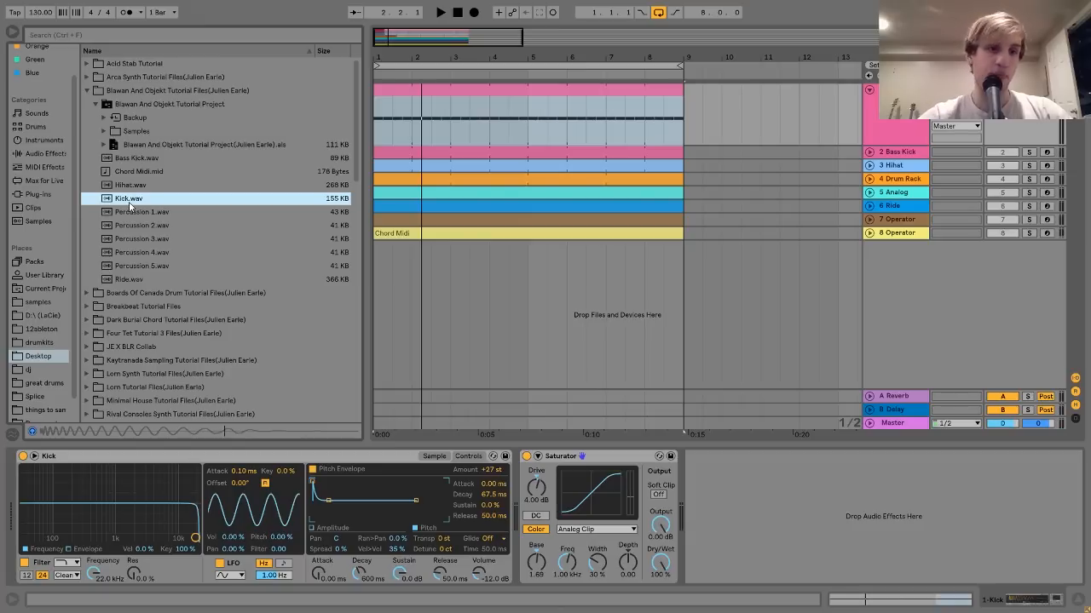
pyautogui.press('space')
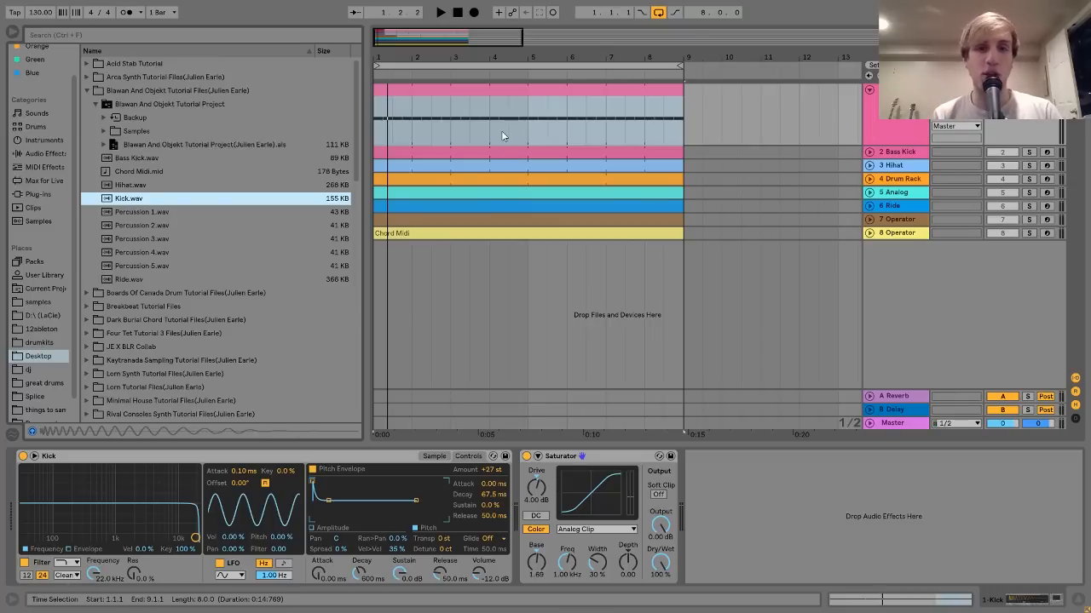
pyautogui.press('space')
pyautogui.press('space')
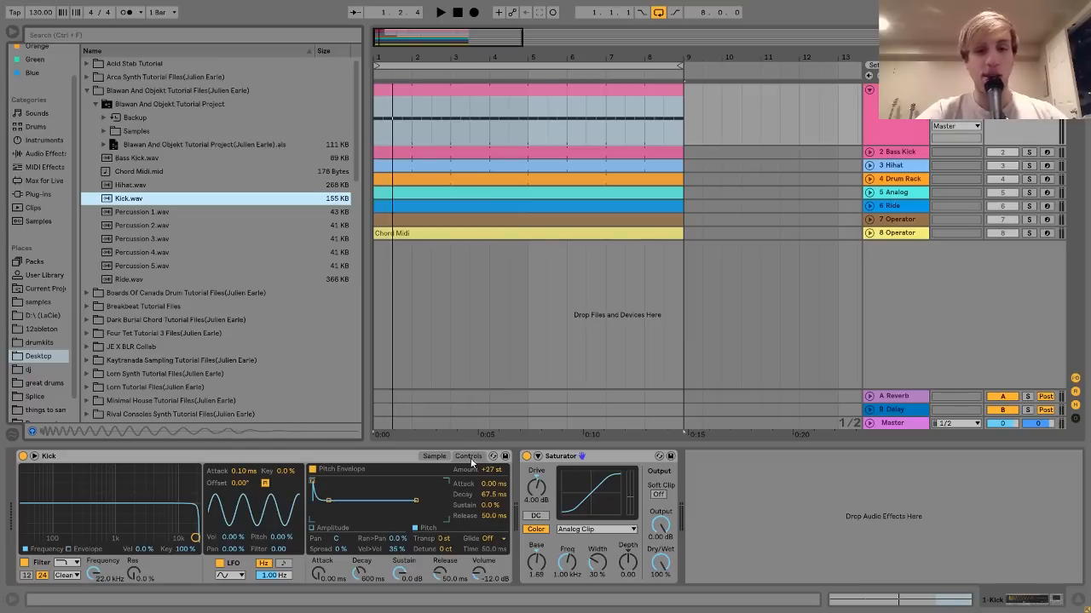
# Display the kick's sample waveform and compare the playing kick with the Saturator off and on
pyautogui.click(441, 457)
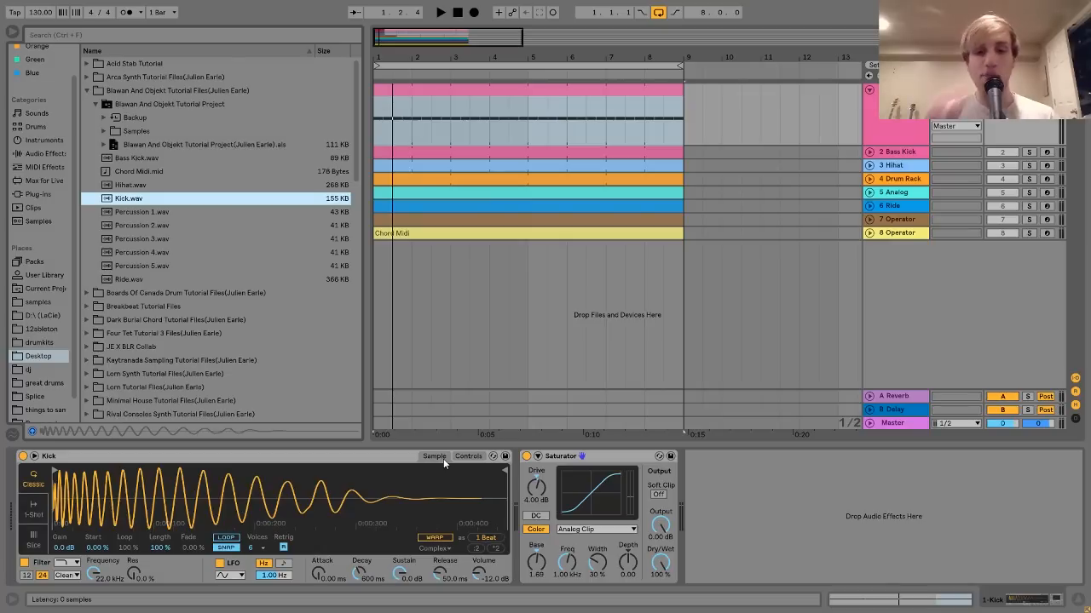
pyautogui.press('space')
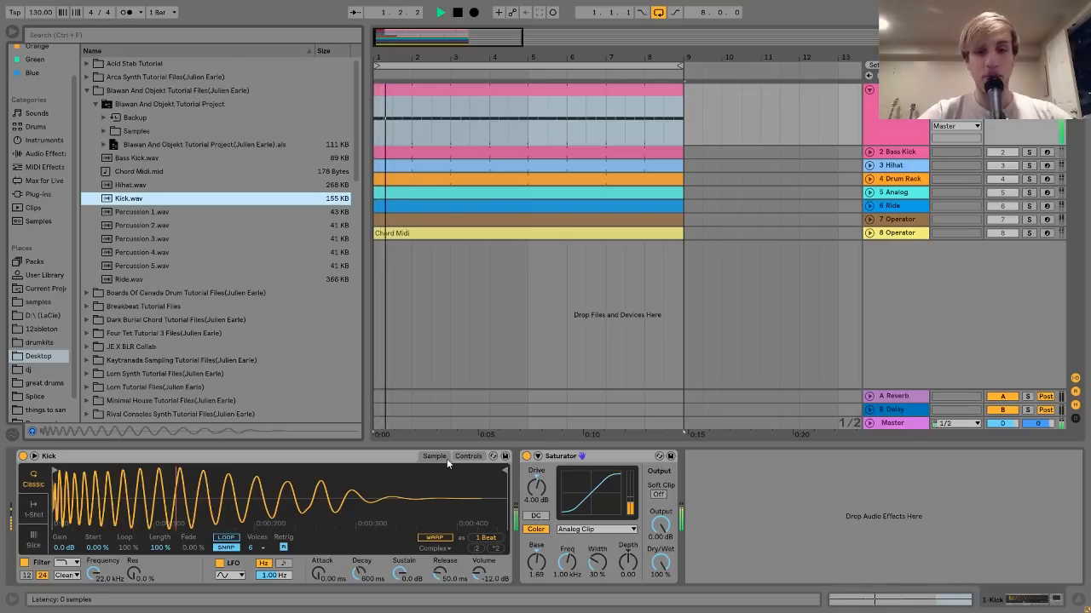
pyautogui.click(526, 457)
pyautogui.click(525, 457)
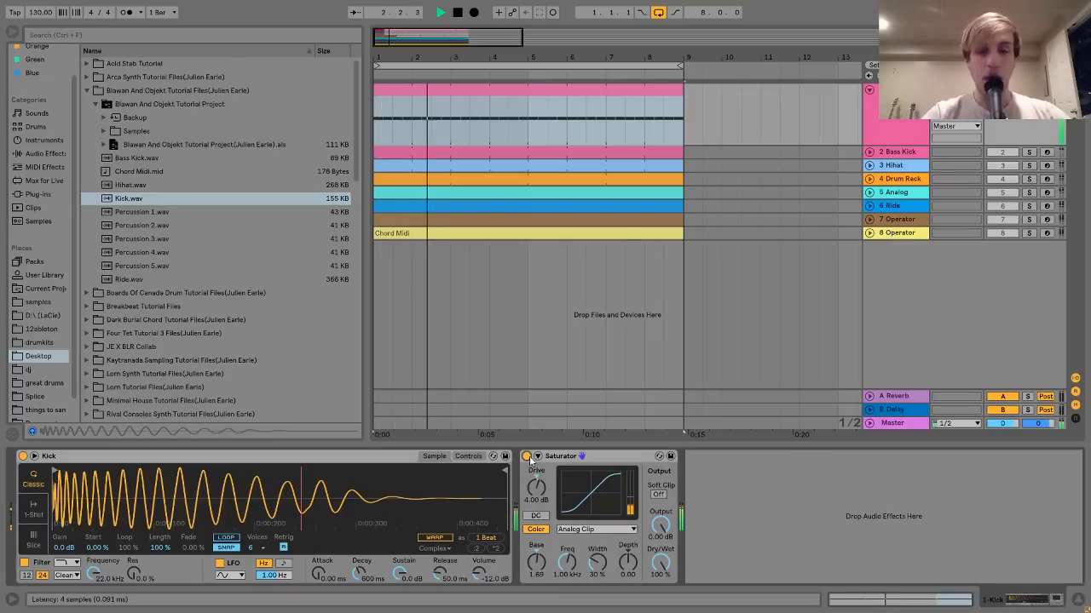
pyautogui.press('space')
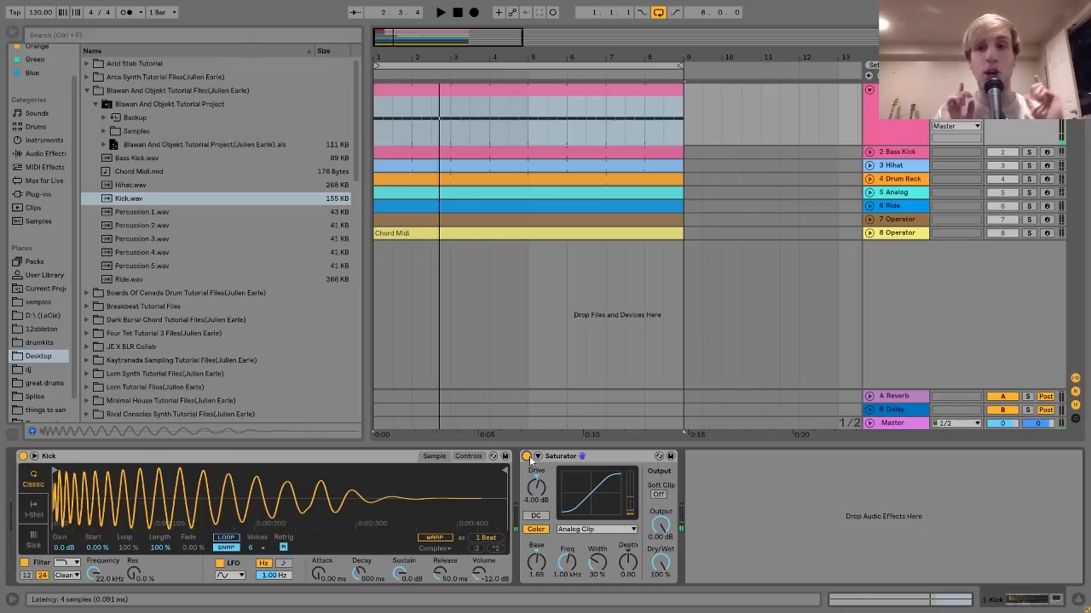
# Solo and unfold the Bass Kick track, and play it with its device chain shown
pyautogui.click(1029, 154)
pyautogui.click(869, 152)
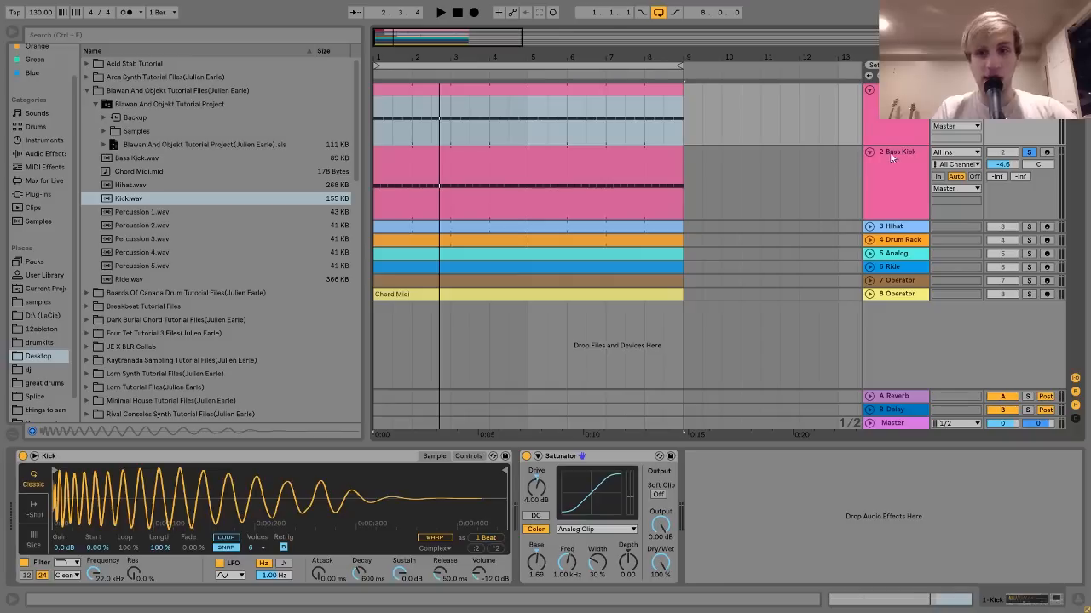
pyautogui.click(892, 155)
pyautogui.press('space')
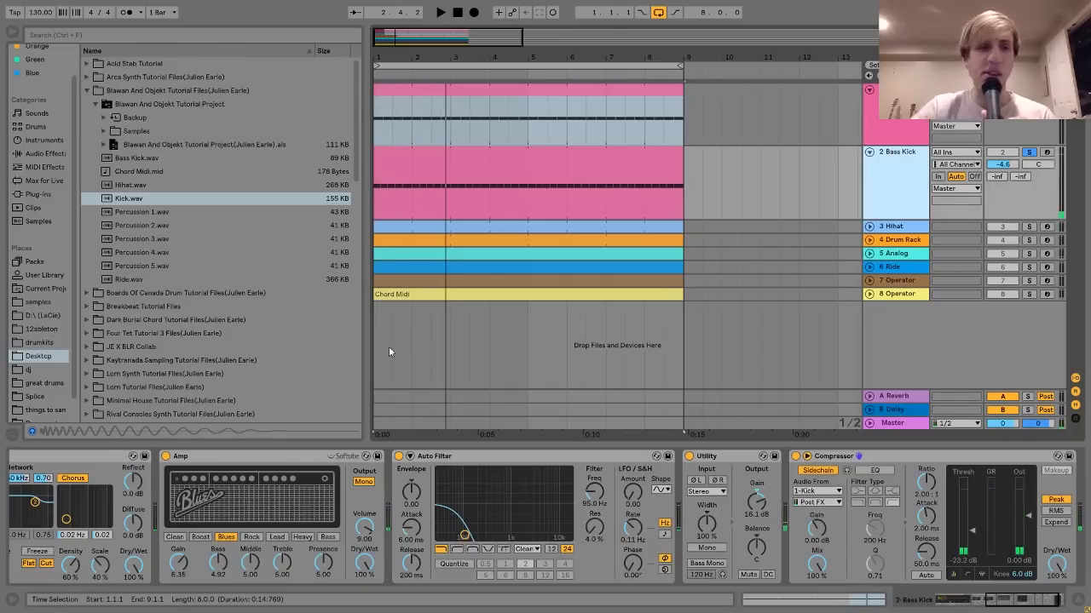
# Audition Bass Kick.wav in the browser and examine the Simpler and effects on the Bass Kick track
pyautogui.click(137, 159)
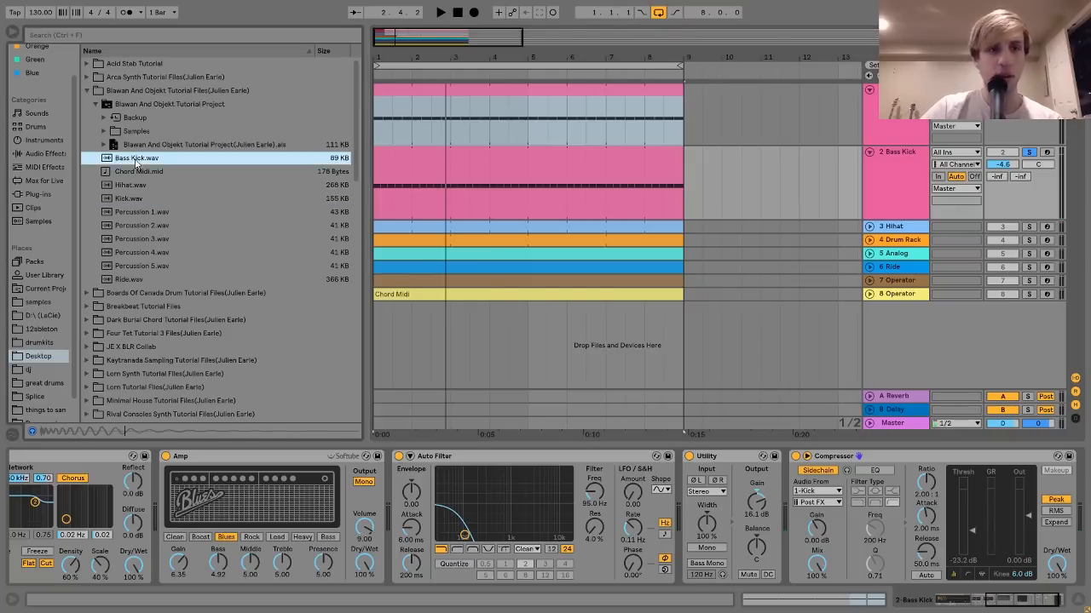
pyautogui.click(97, 105)
pyautogui.scroll(5, 371, 489)
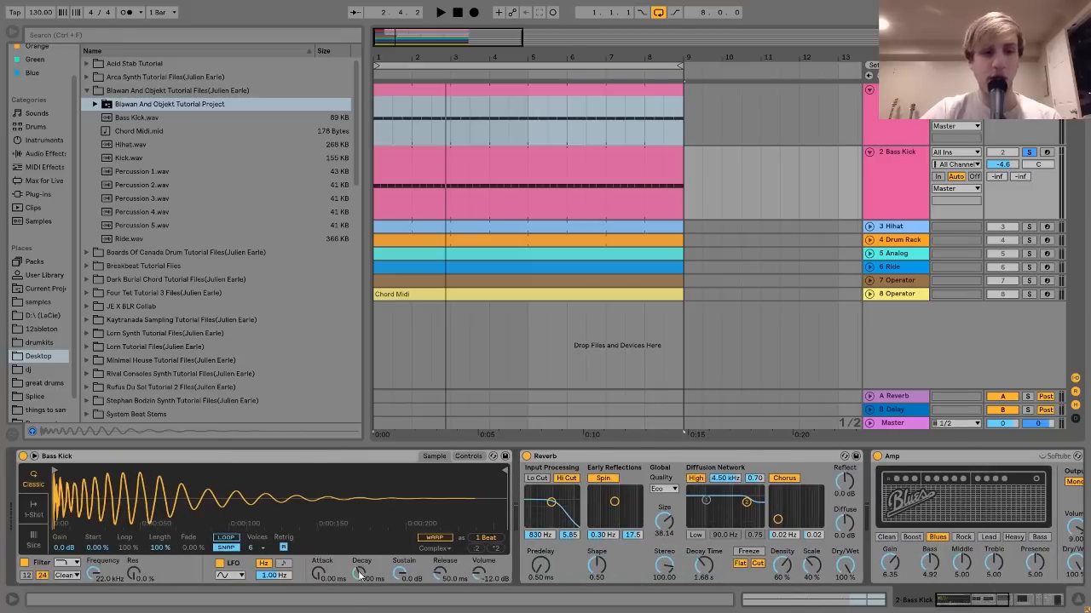
pyautogui.click(176, 457)
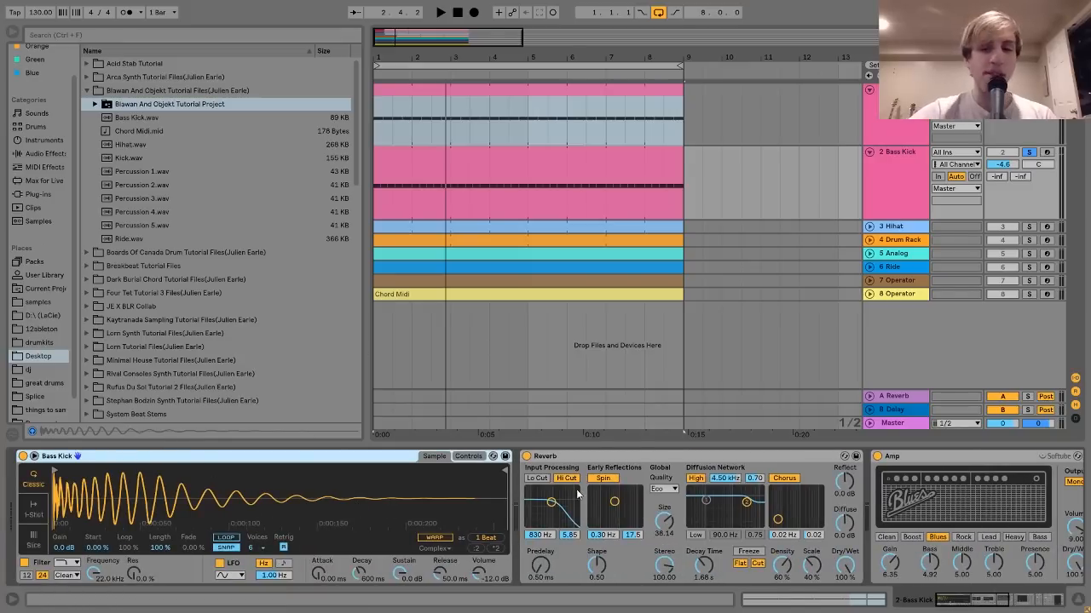
pyautogui.scroll(-4, 940, 509)
pyautogui.scroll(-8, 576, 494)
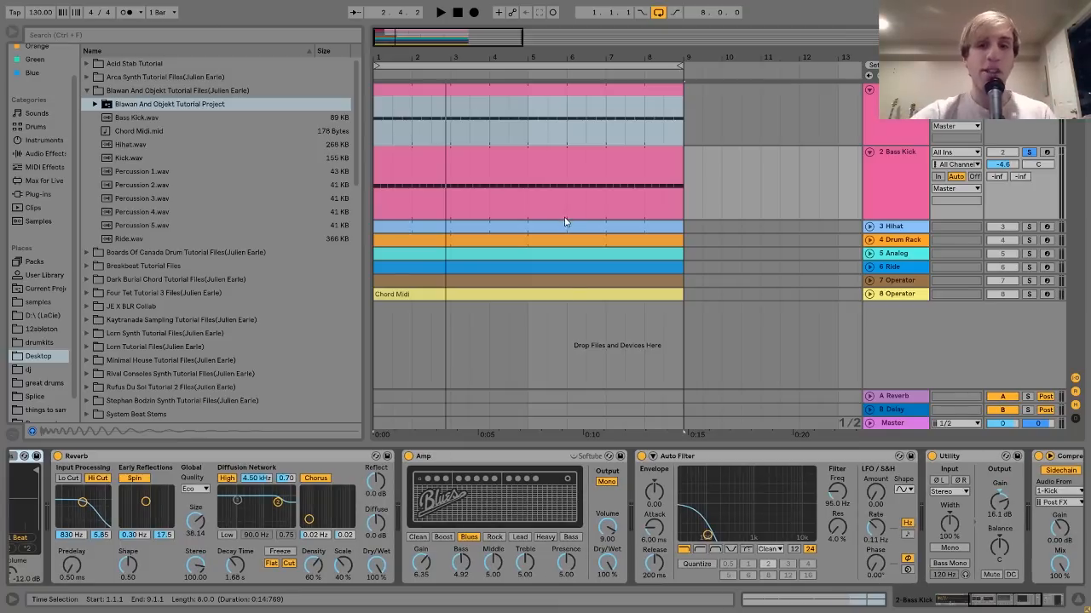
# Open the Bass Kick MIDI clip, set its note grid to a fixed 1/16, and return to the device chain
pyautogui.doubleClick(531, 161)
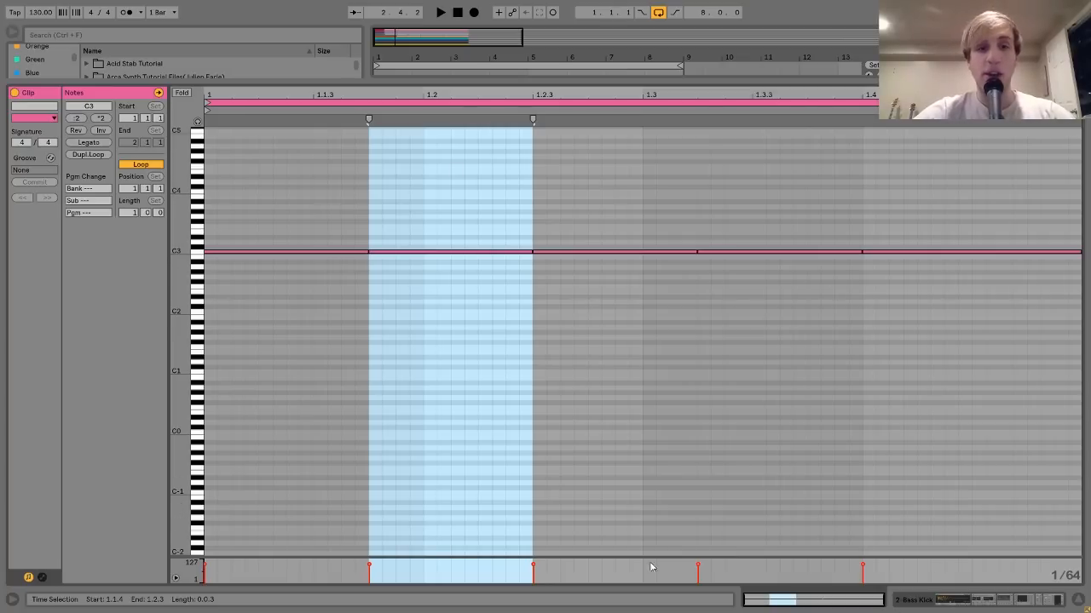
pyautogui.click(396, 382)
pyautogui.rightClick(395, 381)
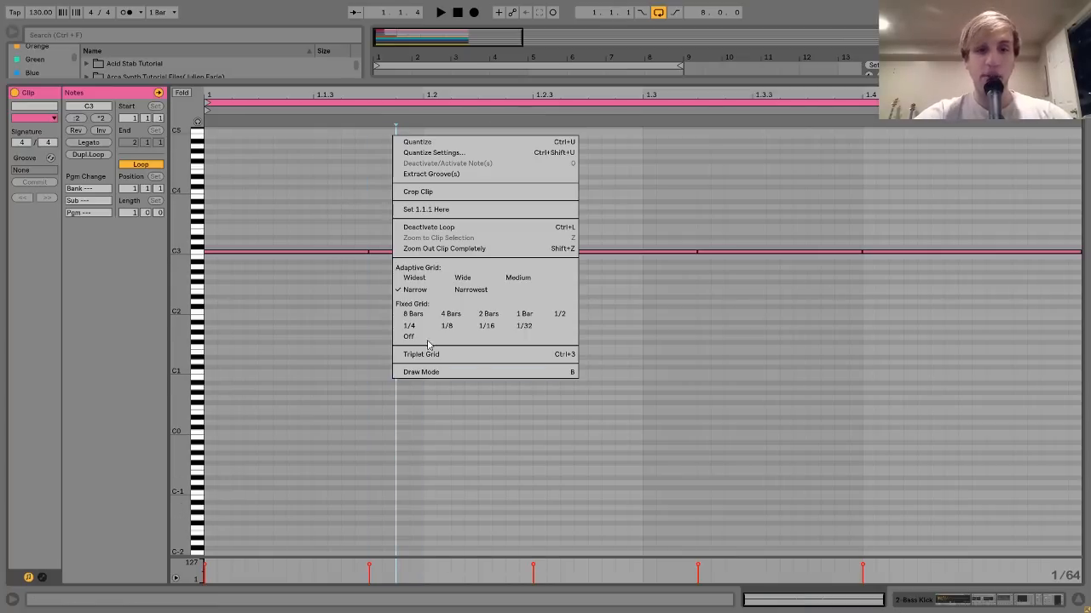
pyautogui.click(485, 326)
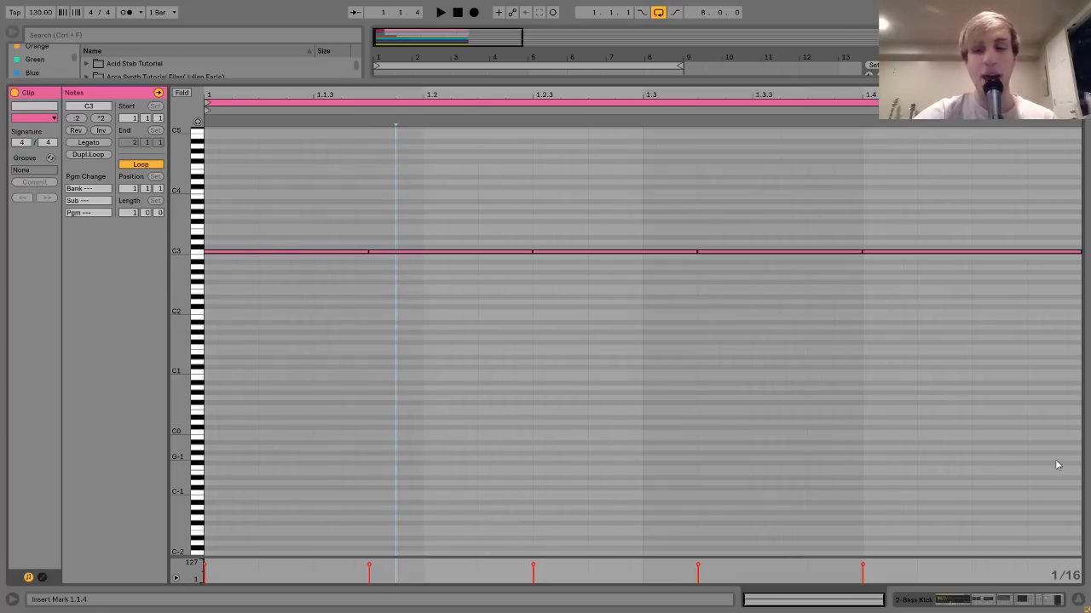
pyautogui.click(978, 601)
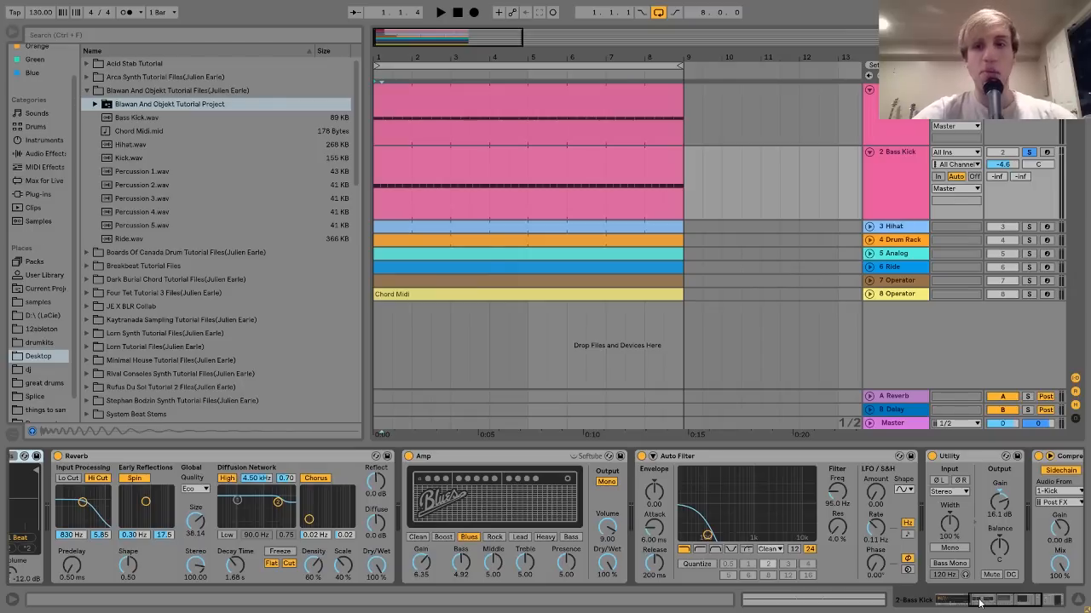
# Play the soloed Bass Kick track and review the note pattern in its MIDI clip
pyautogui.press('space')
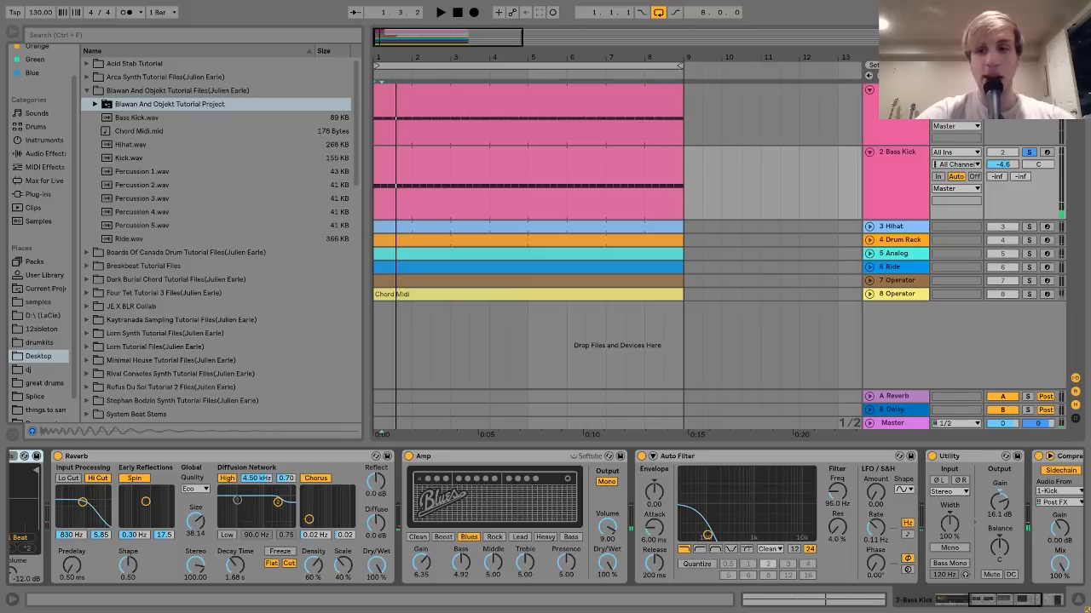
pyautogui.press('space')
pyautogui.click(875, 170)
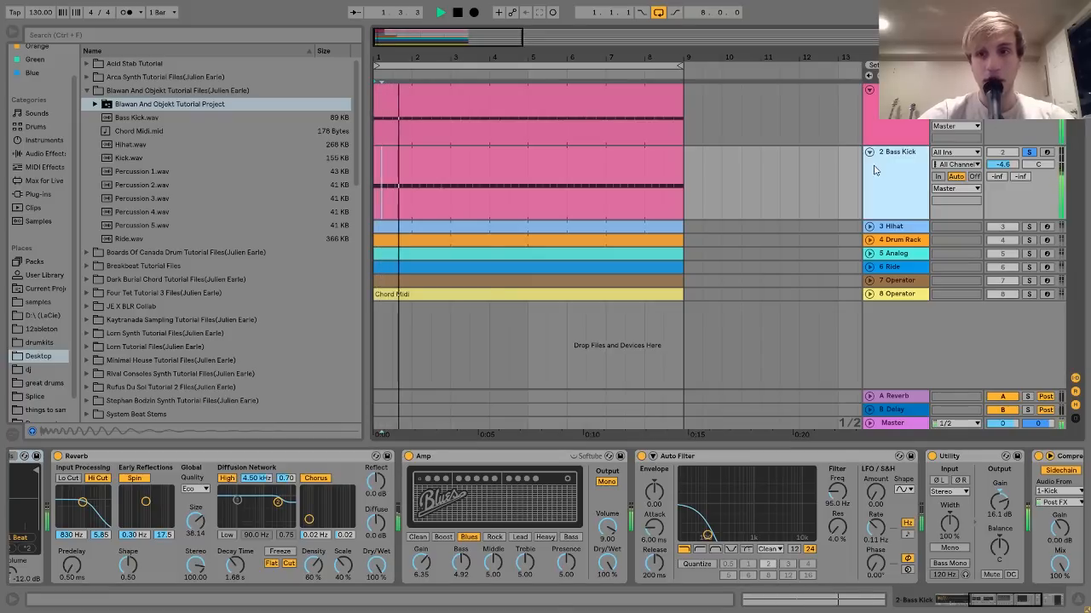
pyautogui.press('space')
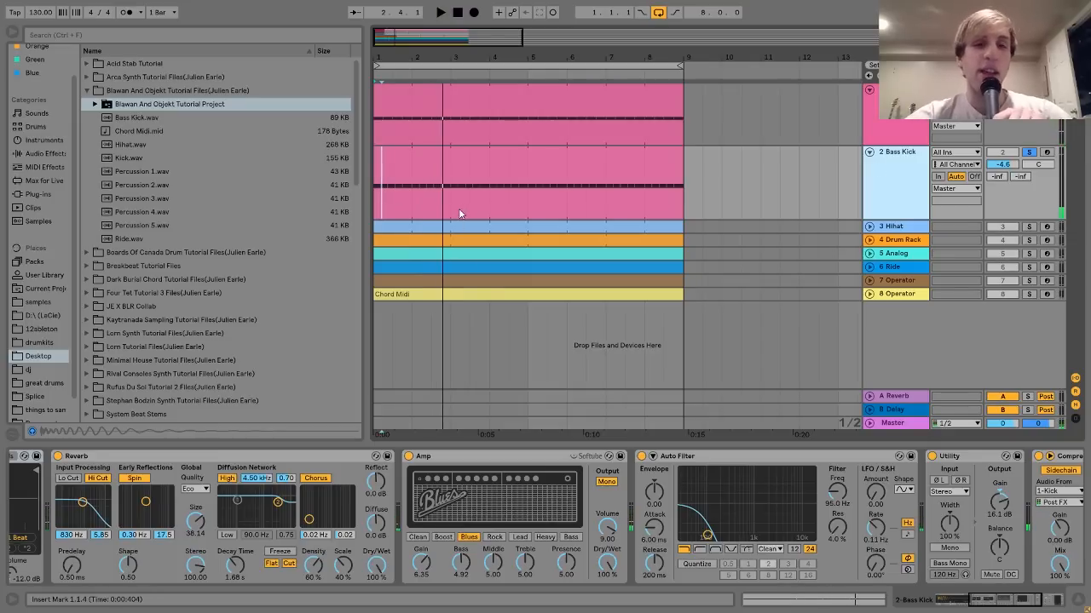
pyautogui.doubleClick(446, 171)
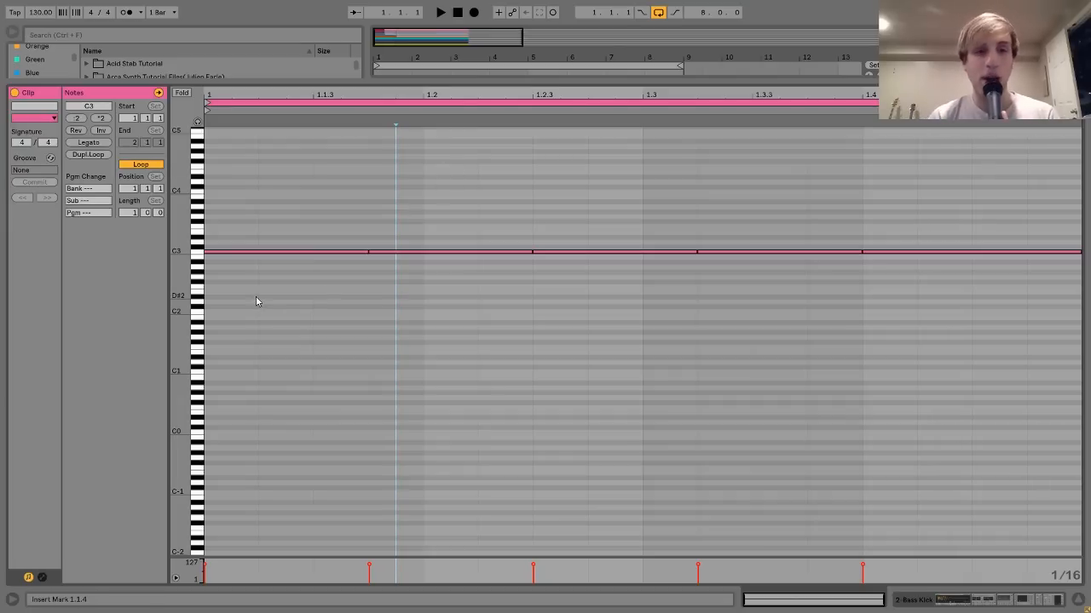
pyautogui.click(959, 602)
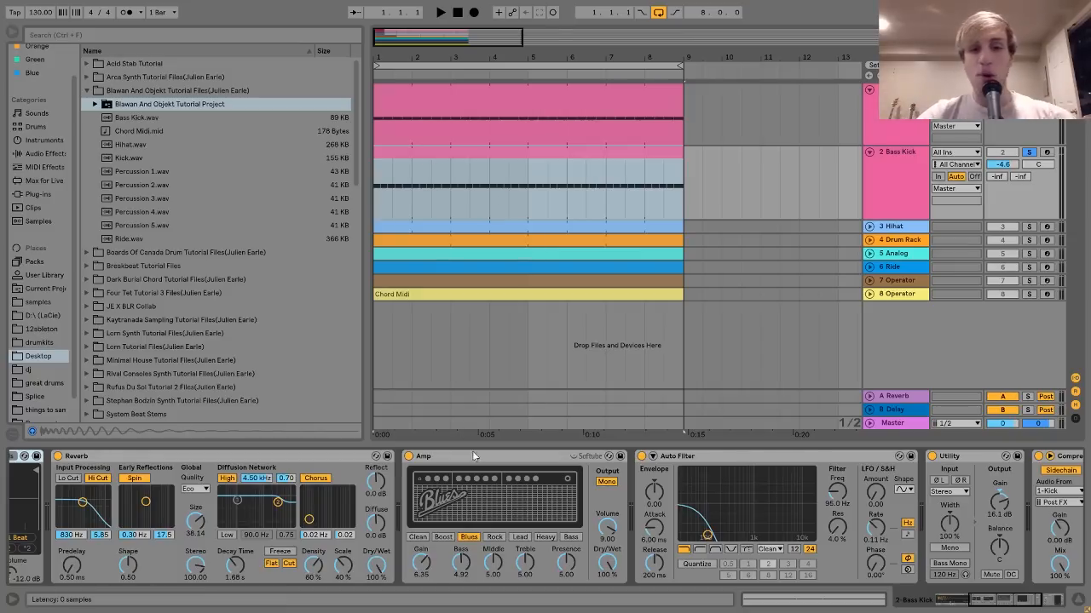
# Audition Bass Kick.wav beside the track's Simpler and arm the Bass Kick track for recording
pyautogui.hscroll(-5, 474, 460)
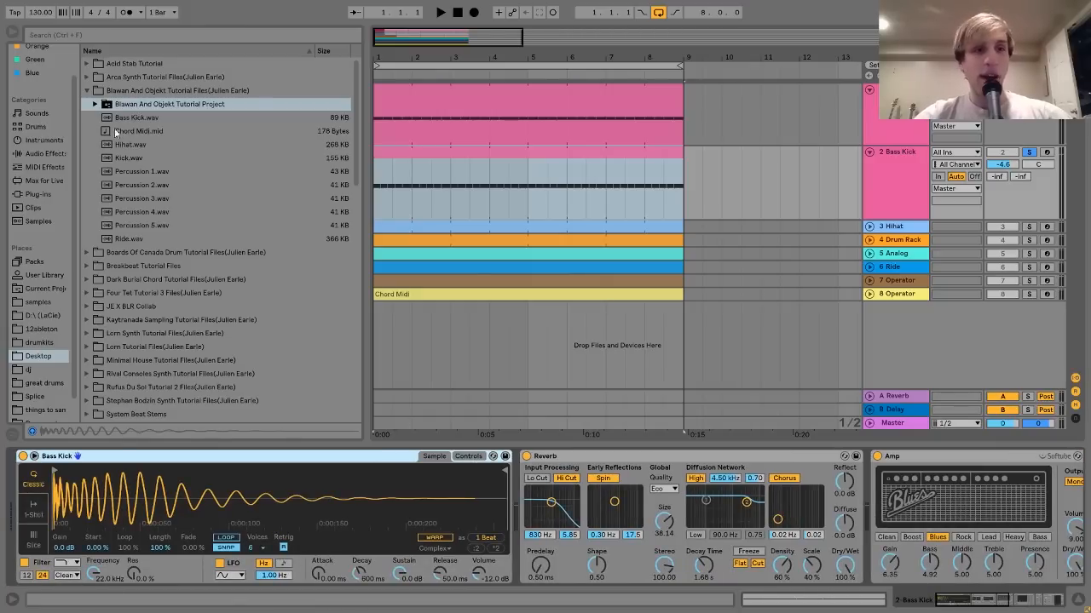
pyautogui.click(148, 124)
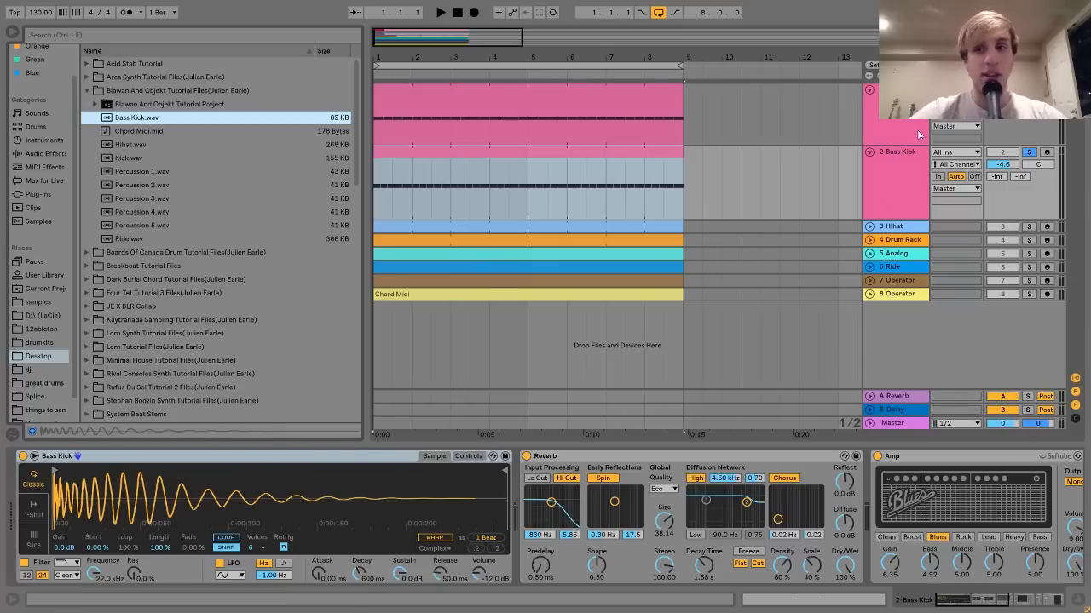
pyautogui.click(1028, 153)
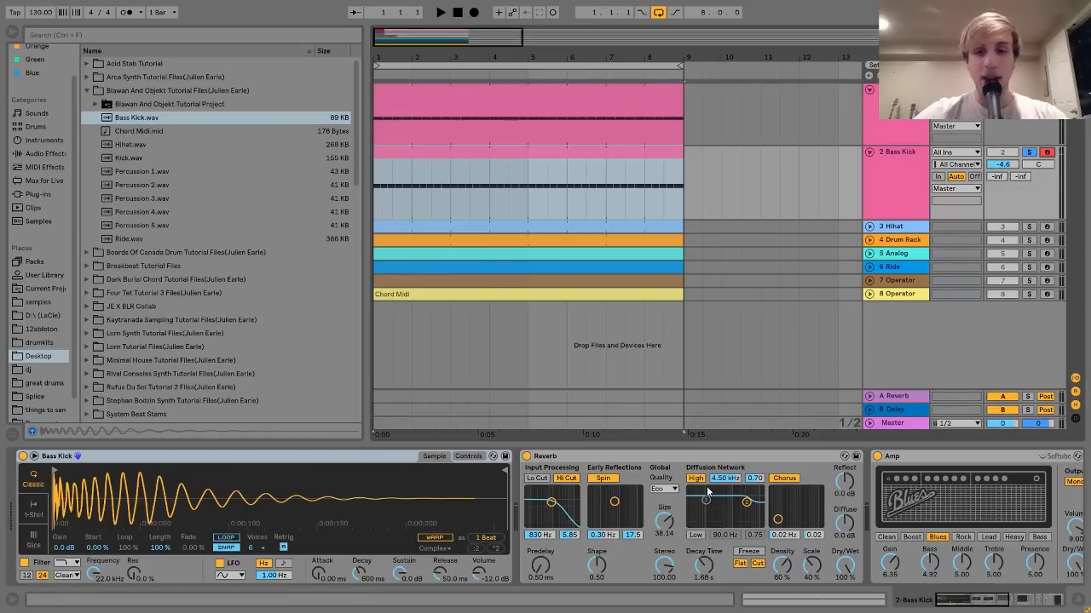
# Bypass the Bass Kick track's Auto Filter, Utility and Compressor, and compare the sound with the Amp off and on
pyautogui.scroll(-5, 706, 486)
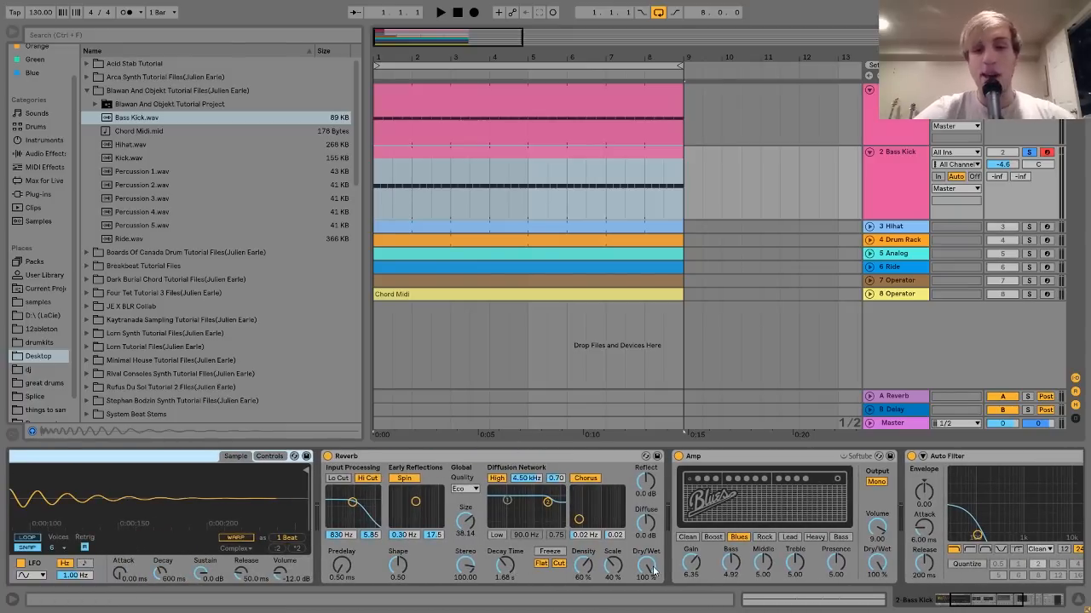
pyautogui.scroll(-4, 644, 571)
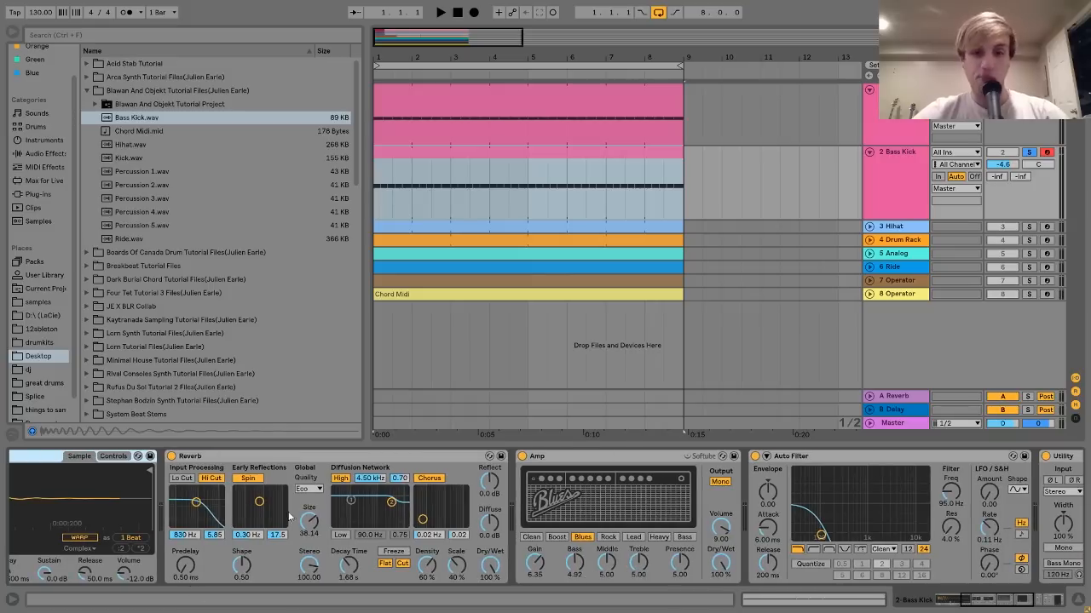
pyautogui.hscroll(3, 637, 418)
pyautogui.scroll(-3, 617, 491)
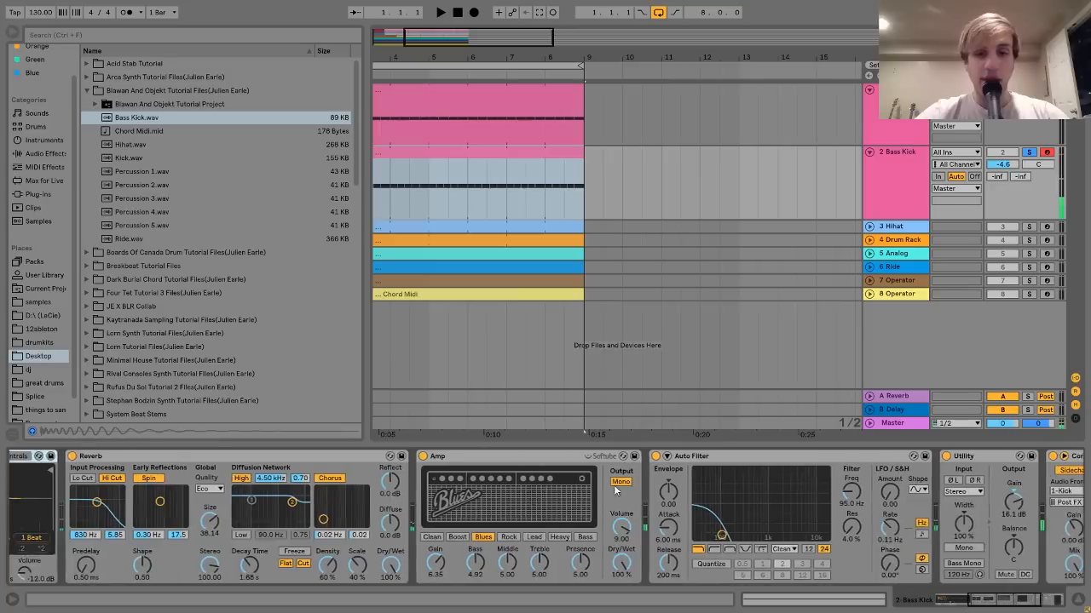
pyautogui.scroll(-1, 616, 491)
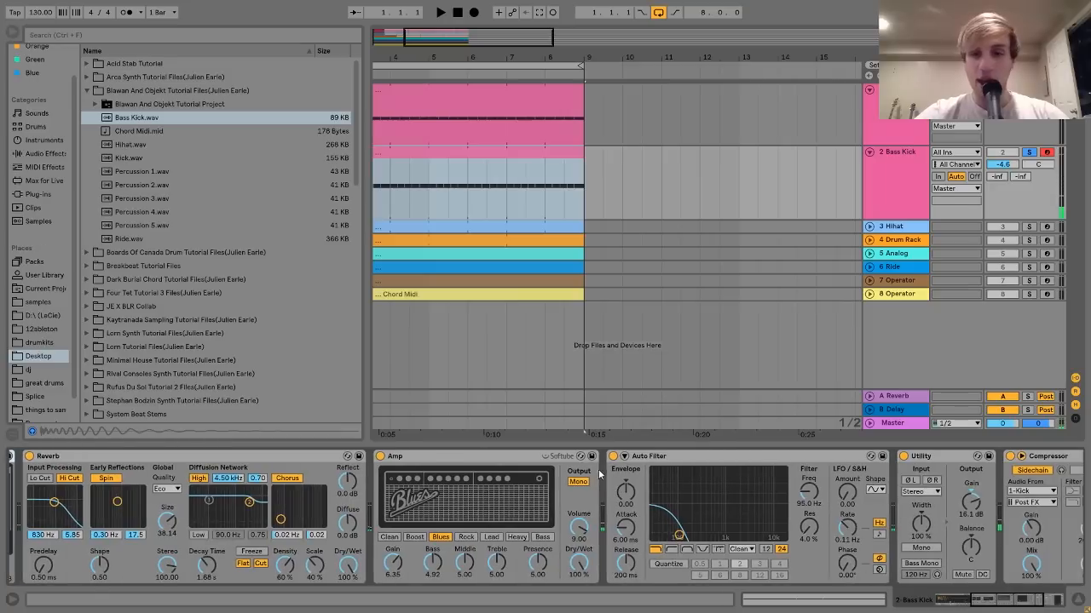
pyautogui.click(903, 457)
pyautogui.click(1010, 456)
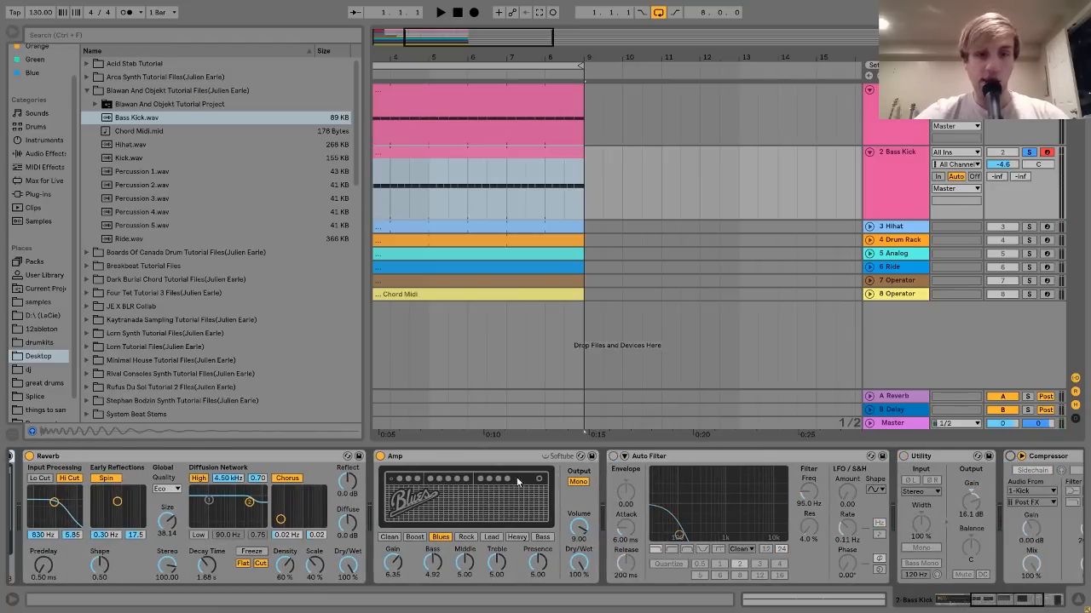
pyautogui.click(381, 456)
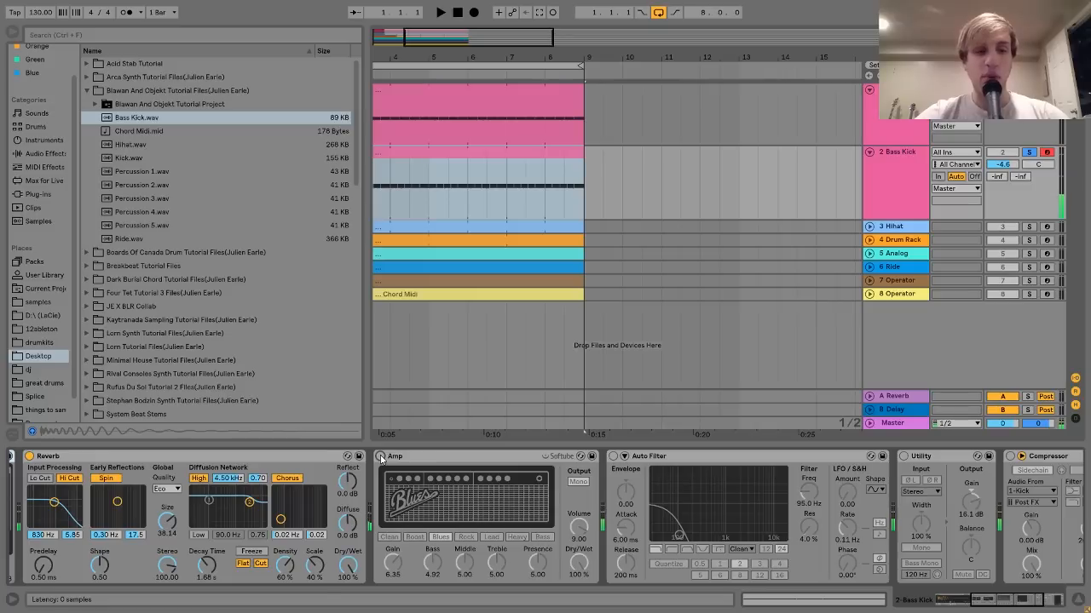
pyautogui.click(381, 457)
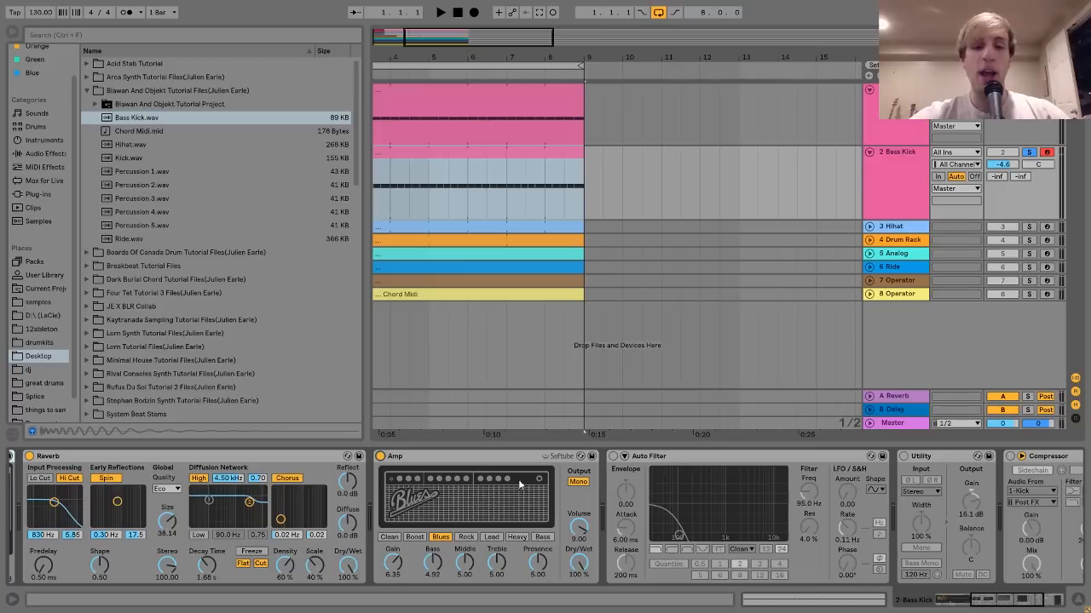
# Turn the Bass Kick track's Auto Filter back on and review its device chain from the Simpler to the Compressor
pyautogui.click(613, 457)
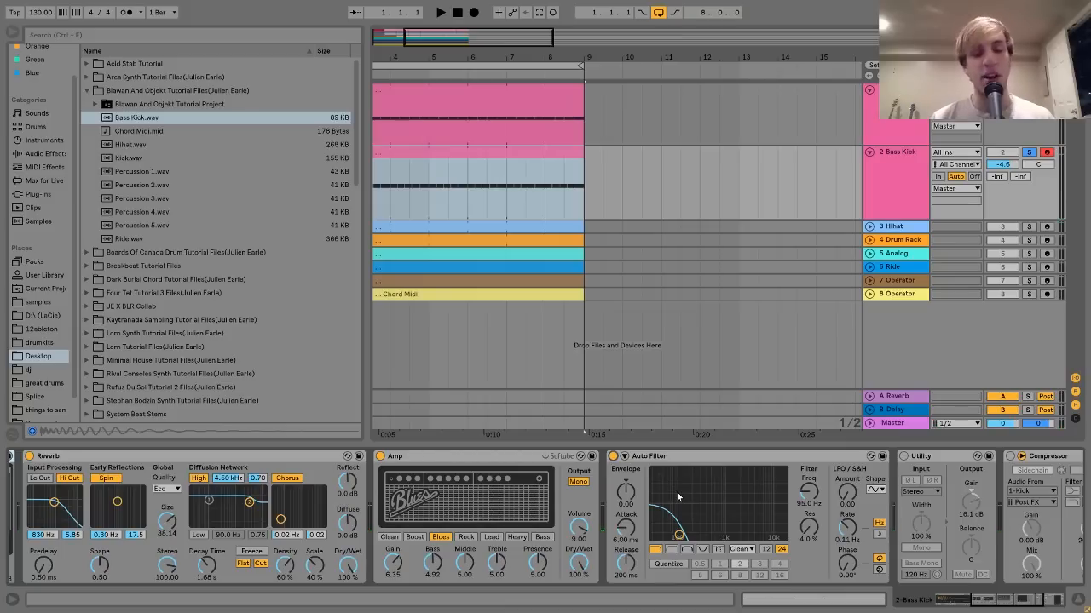
pyautogui.scroll(3, 677, 492)
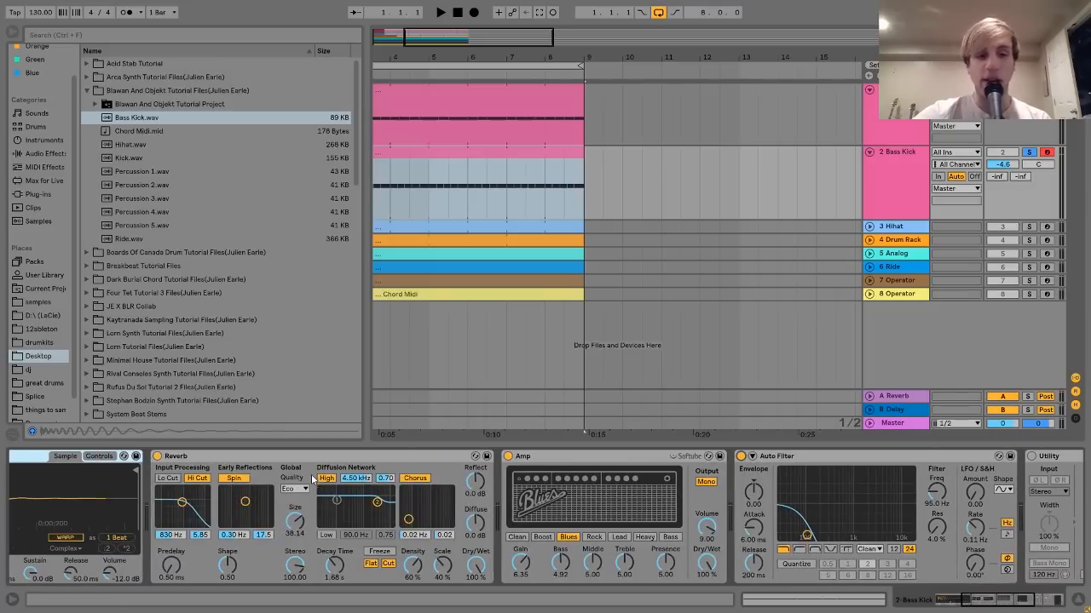
pyautogui.scroll(-2, 430, 475)
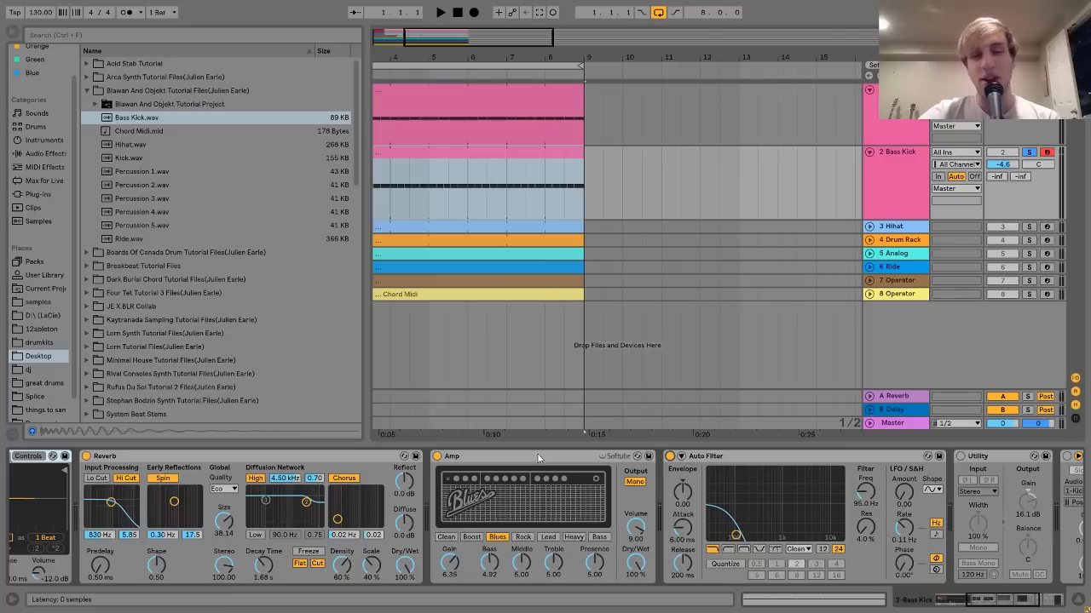
pyautogui.scroll(-10, 532, 461)
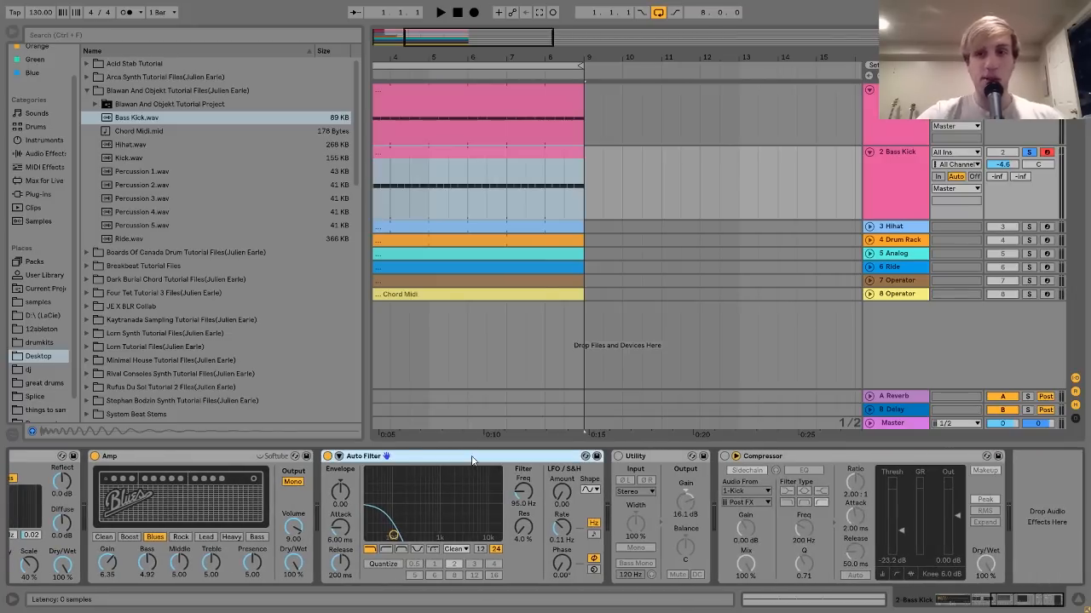
pyautogui.scroll(10, 471, 456)
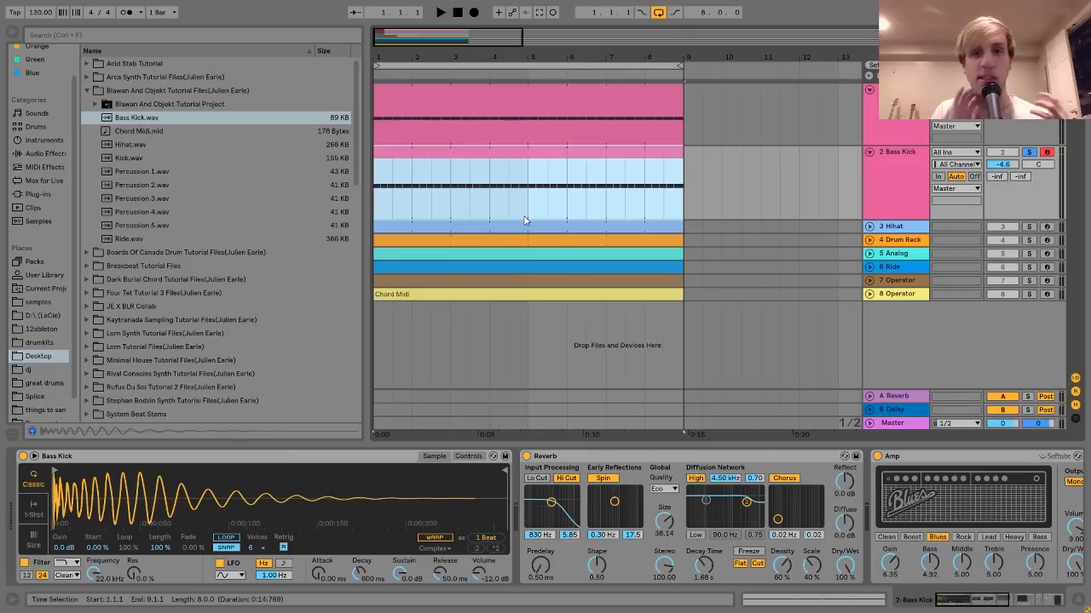
pyautogui.scroll(-5, 647, 525)
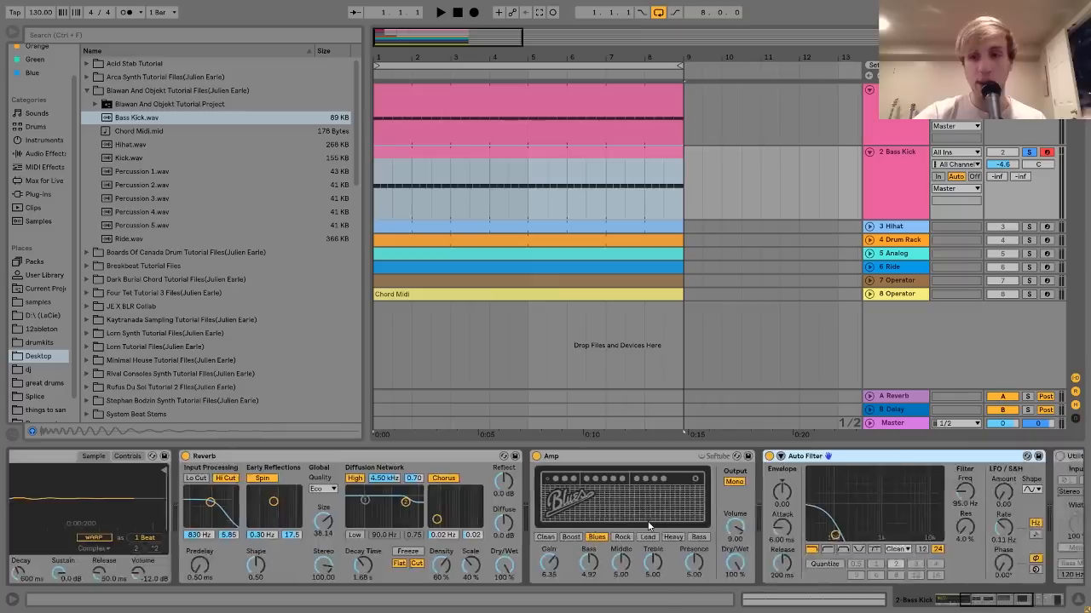
# Switch on the Bass Kick track's Utility and the Compressor's sidechain from the Kick track, and play the result
pyautogui.click(618, 457)
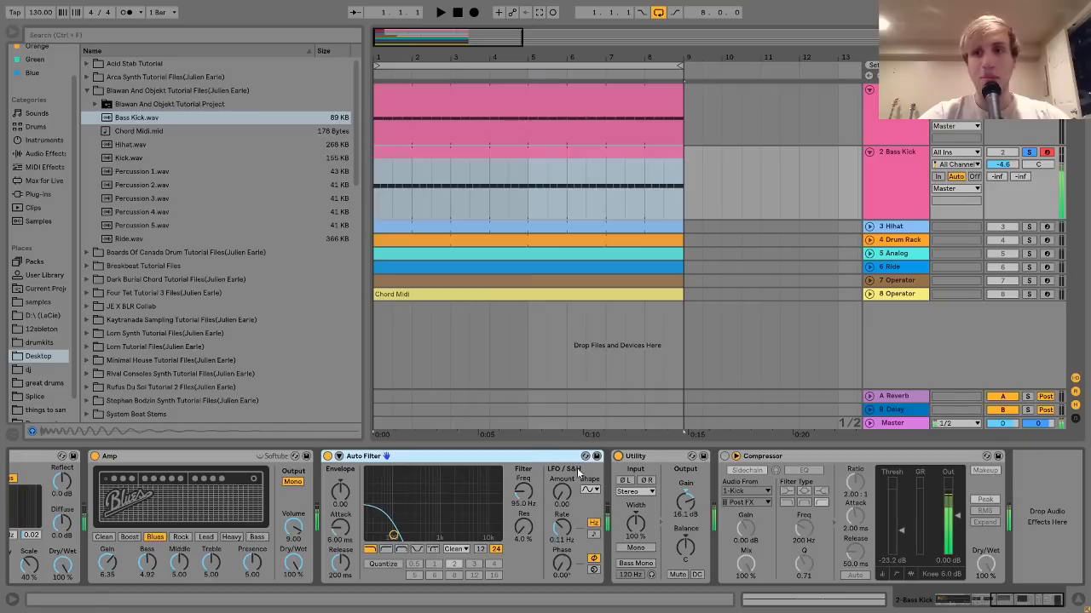
pyautogui.click(747, 470)
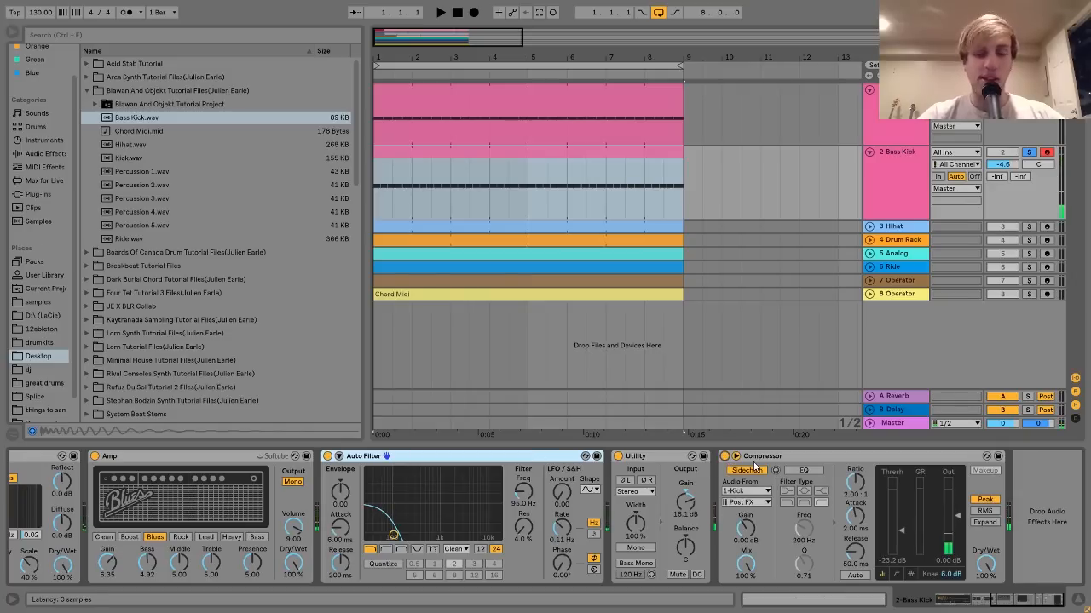
pyautogui.press('space')
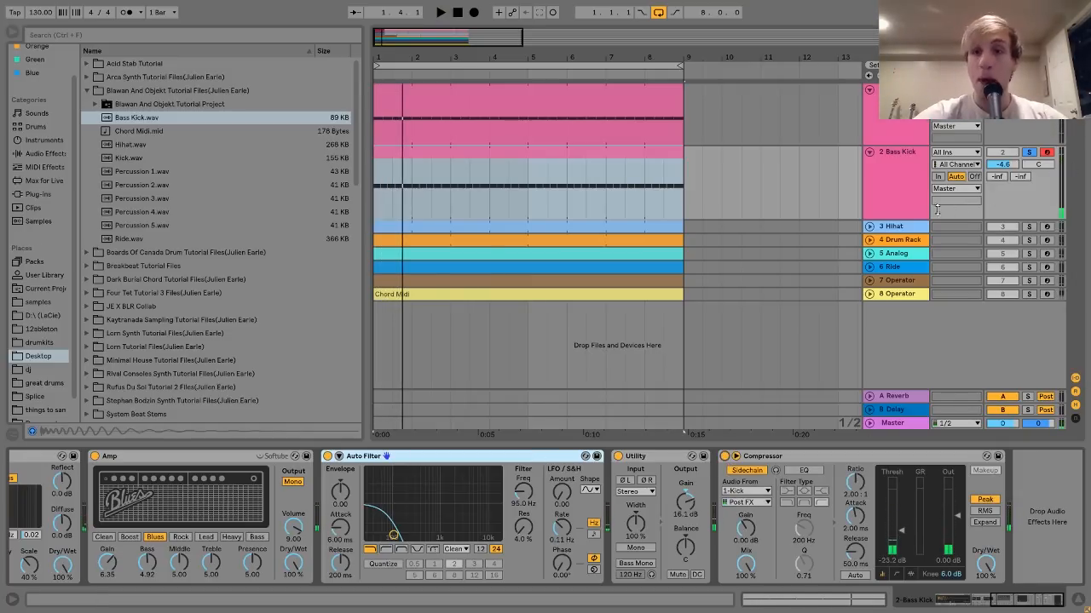
# Unfold the Hihat track, solo it, select its MIDI clip and play the pattern
pyautogui.click(903, 227)
pyautogui.click(869, 226)
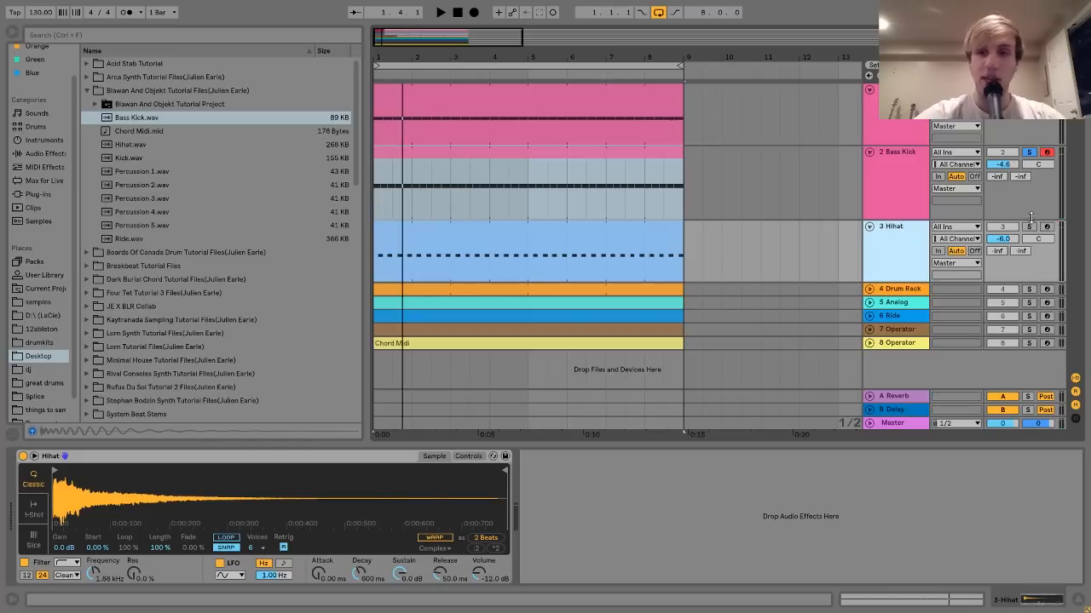
pyautogui.click(1029, 226)
pyautogui.press('space')
pyautogui.click(652, 232)
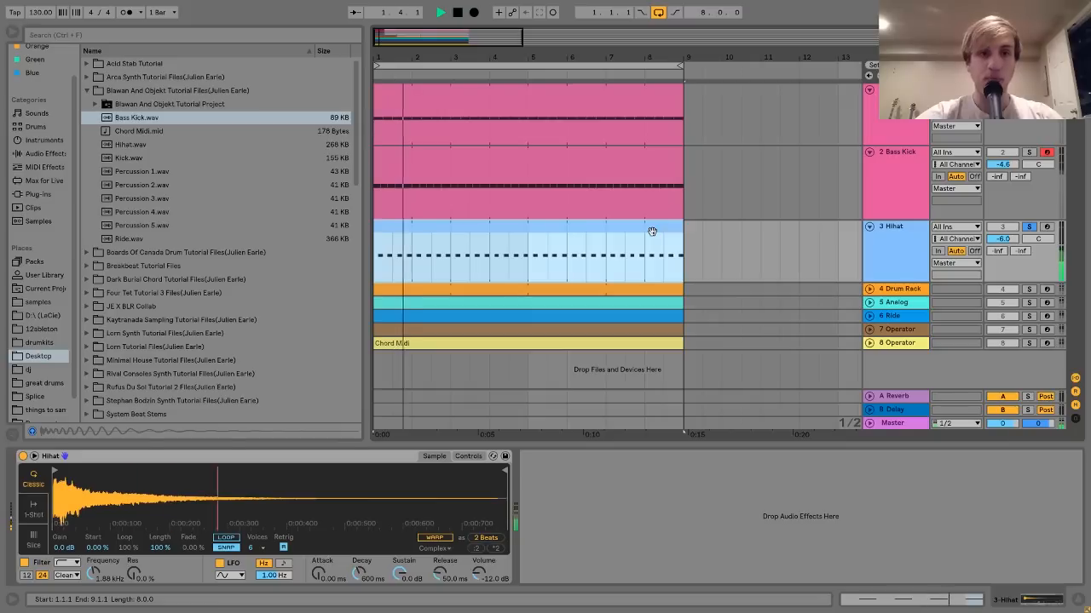
pyautogui.press('space')
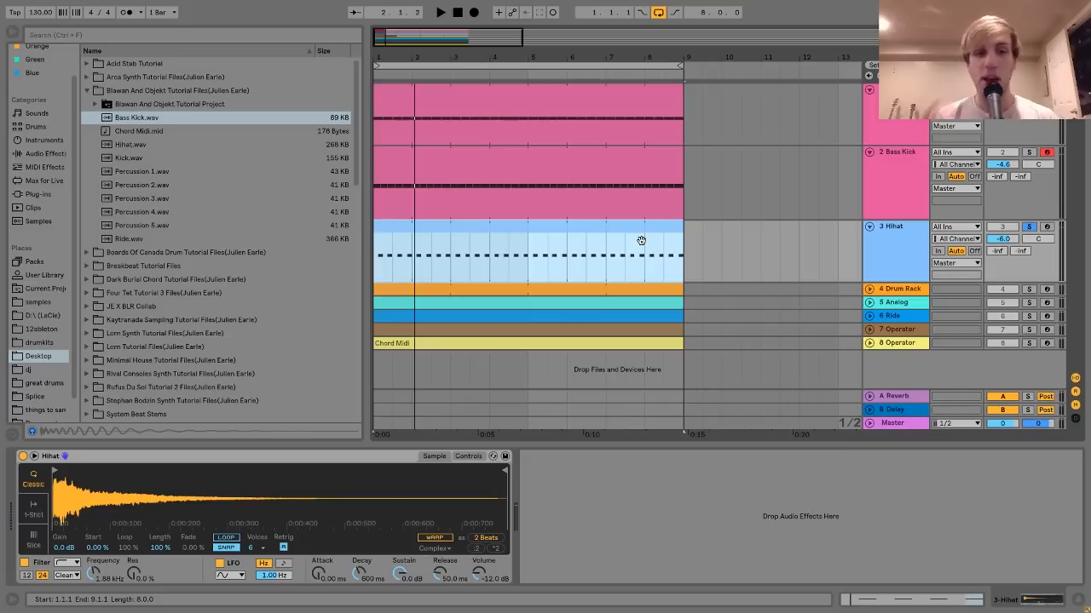
# Arm the Hihat track for recording and play the Bass Kick track soloed
pyautogui.click(1047, 226)
pyautogui.click(1029, 152)
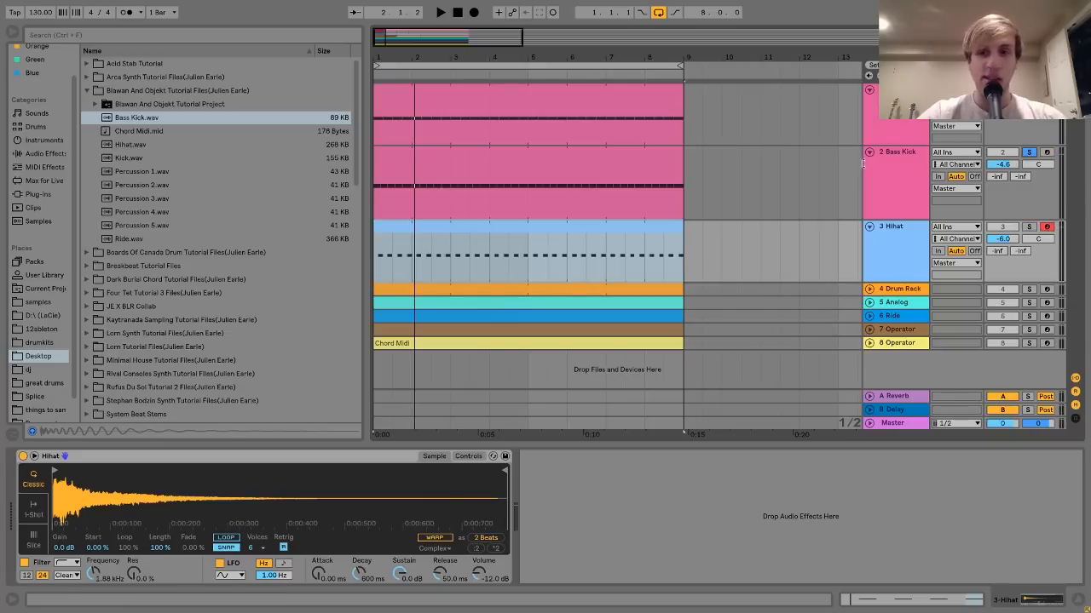
pyautogui.press('space')
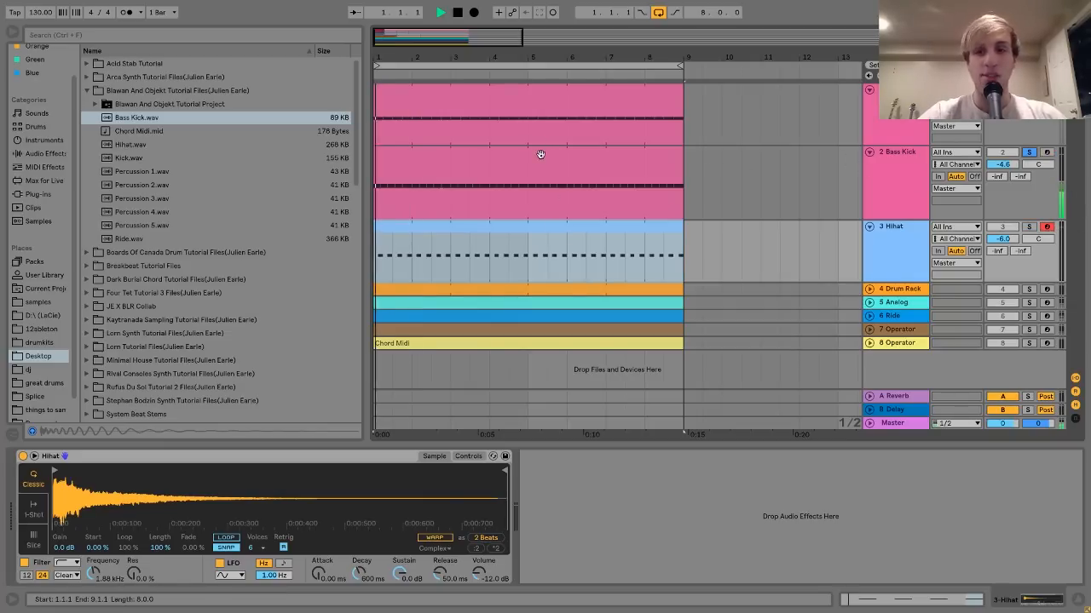
pyautogui.press('space')
# Play the Hihat track soloed and select its source sample Hihat.wav in the tutorial folder
pyautogui.click(1028, 227)
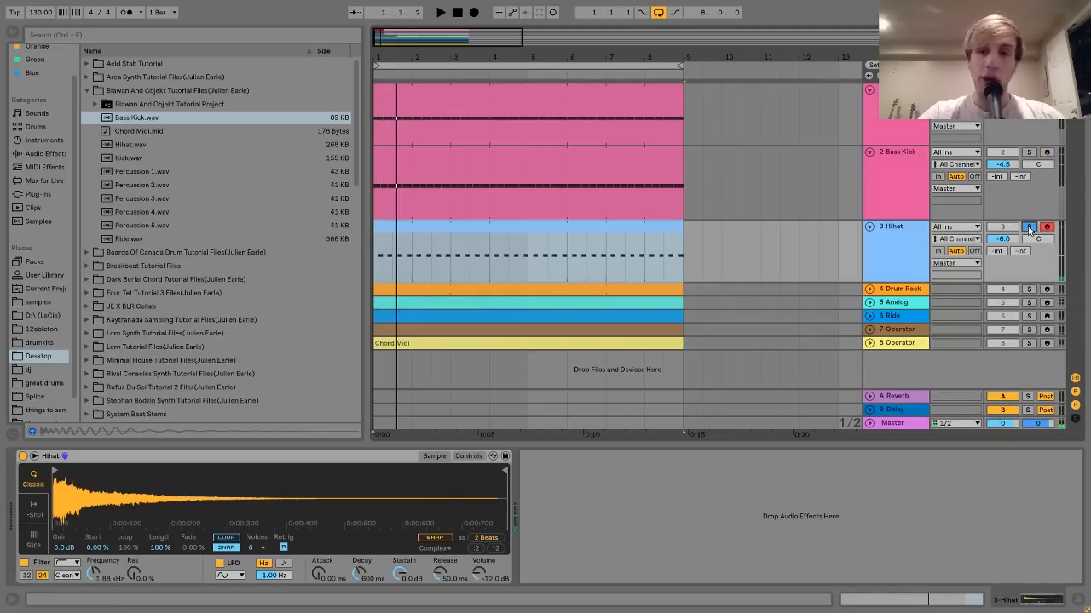
pyautogui.press('space')
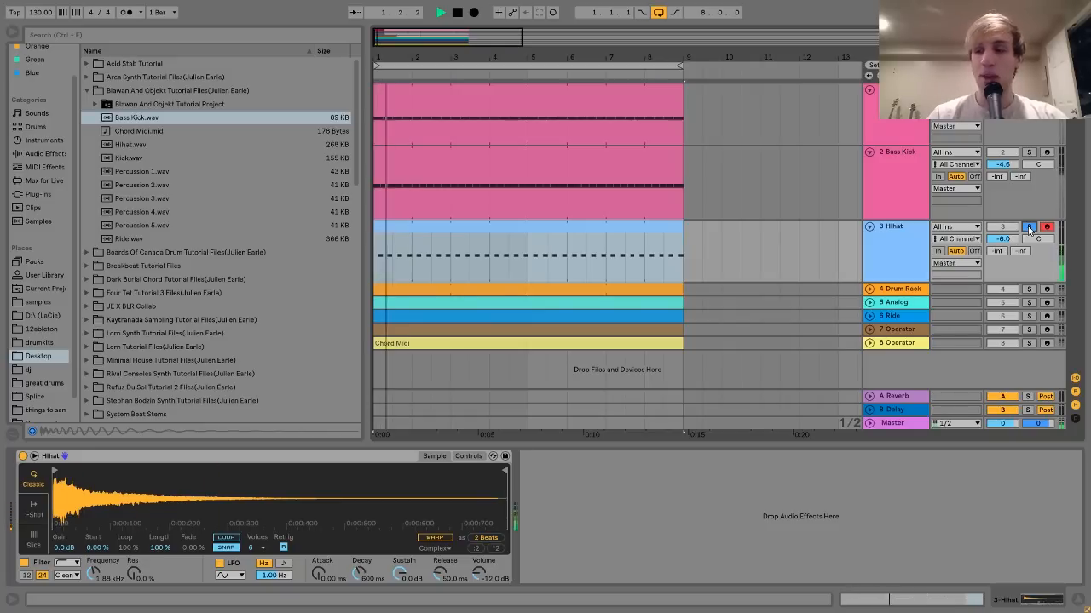
pyautogui.press('space')
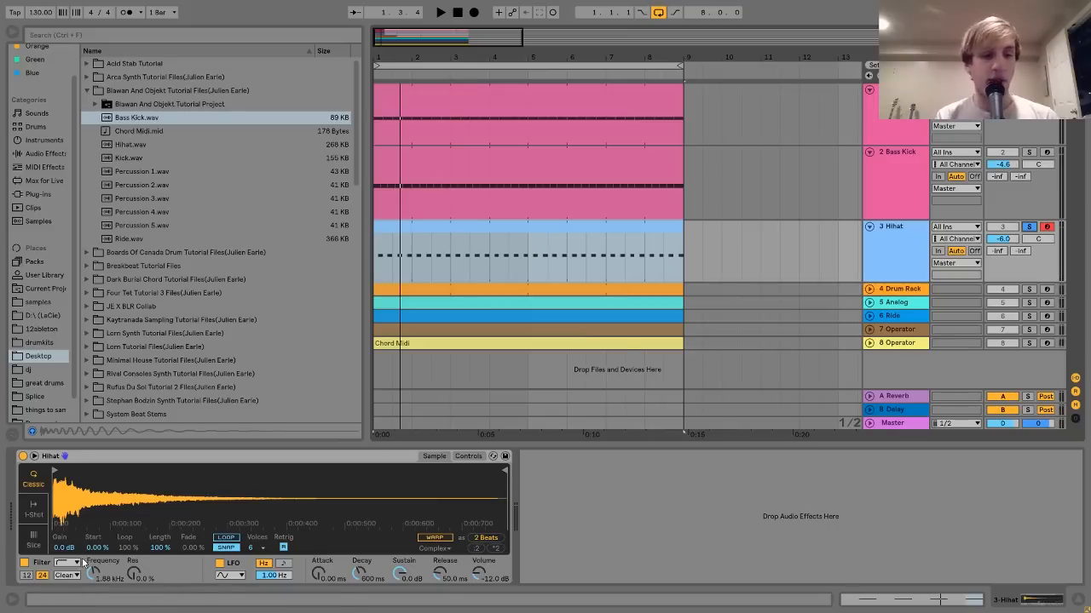
pyautogui.click(122, 144)
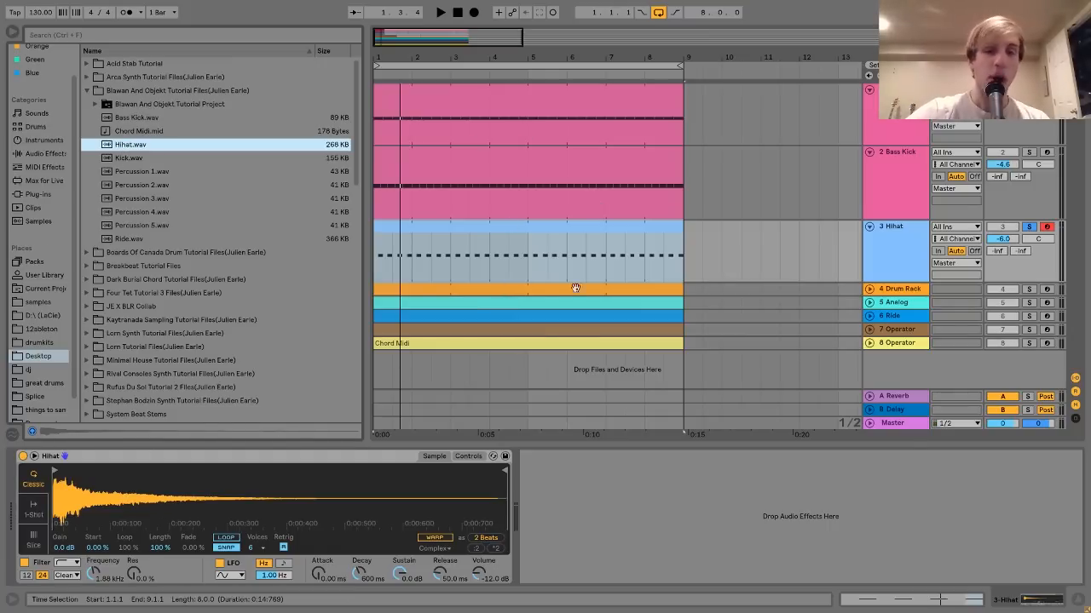
# Unfold the Drum Rack track, solo and play it, and make its lane taller to show the note pattern
pyautogui.click(883, 291)
pyautogui.click(869, 289)
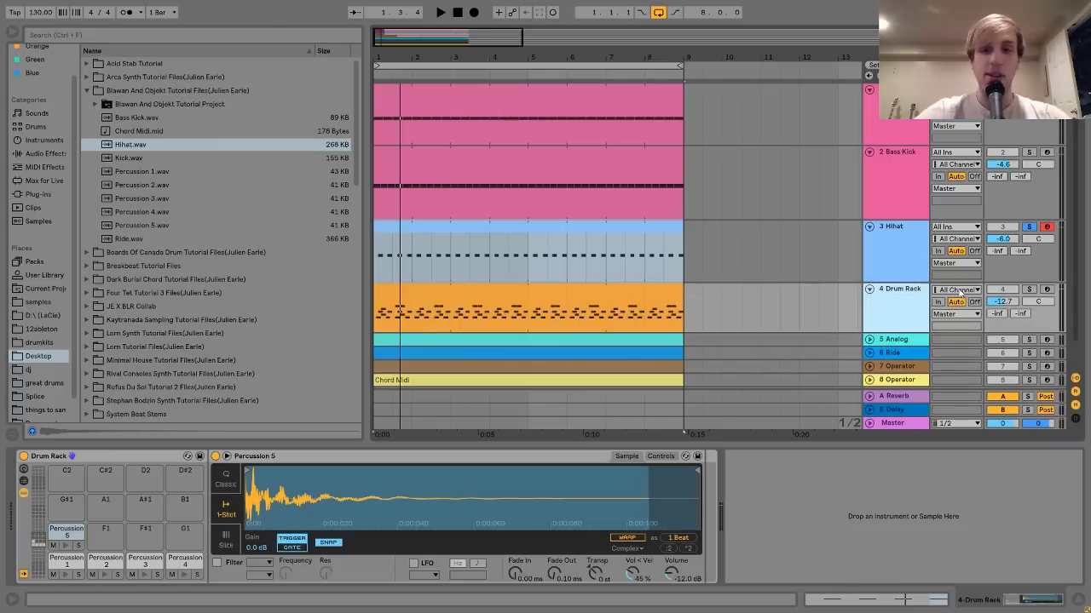
pyautogui.click(1028, 289)
pyautogui.press('space')
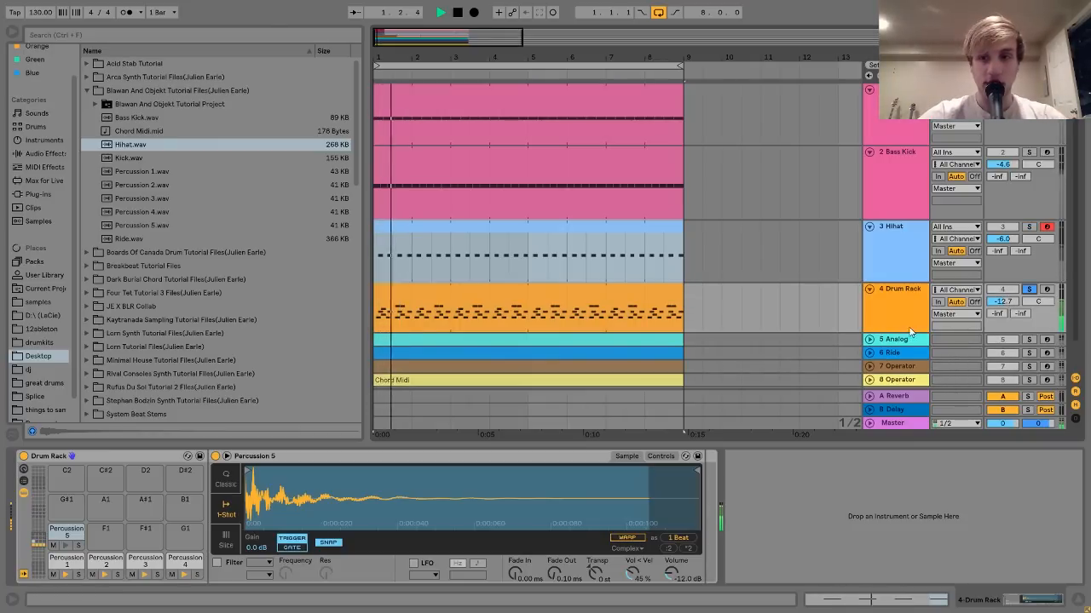
pyautogui.moveTo(906, 332); pyautogui.dragTo(910, 365)
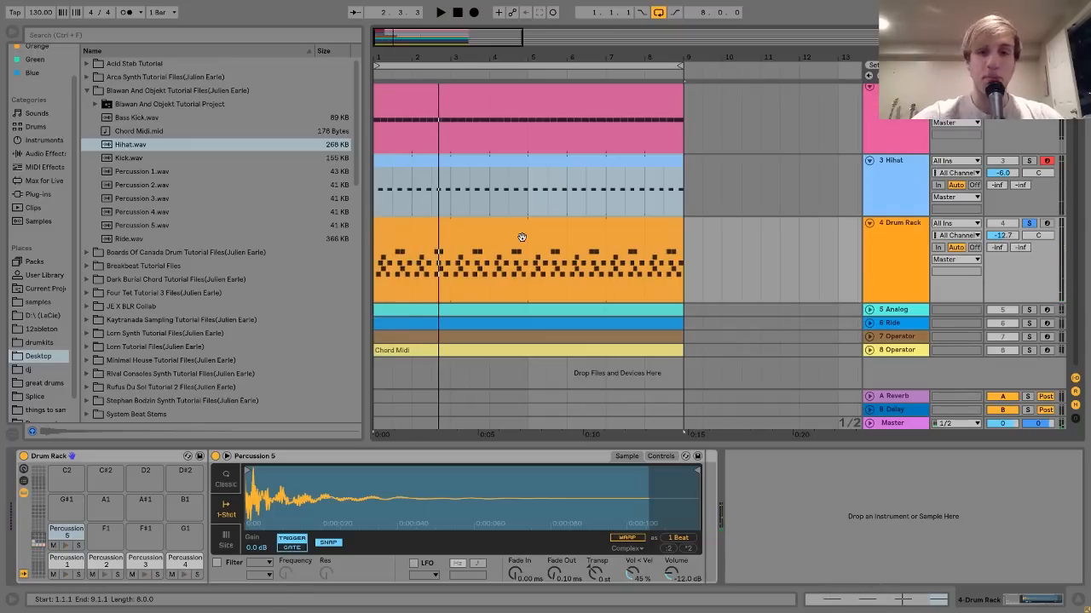
# Open the Drum Rack clip, select all its Percussion 1 to 5 notes, play the pattern and return to the devices
pyautogui.doubleClick(437, 228)
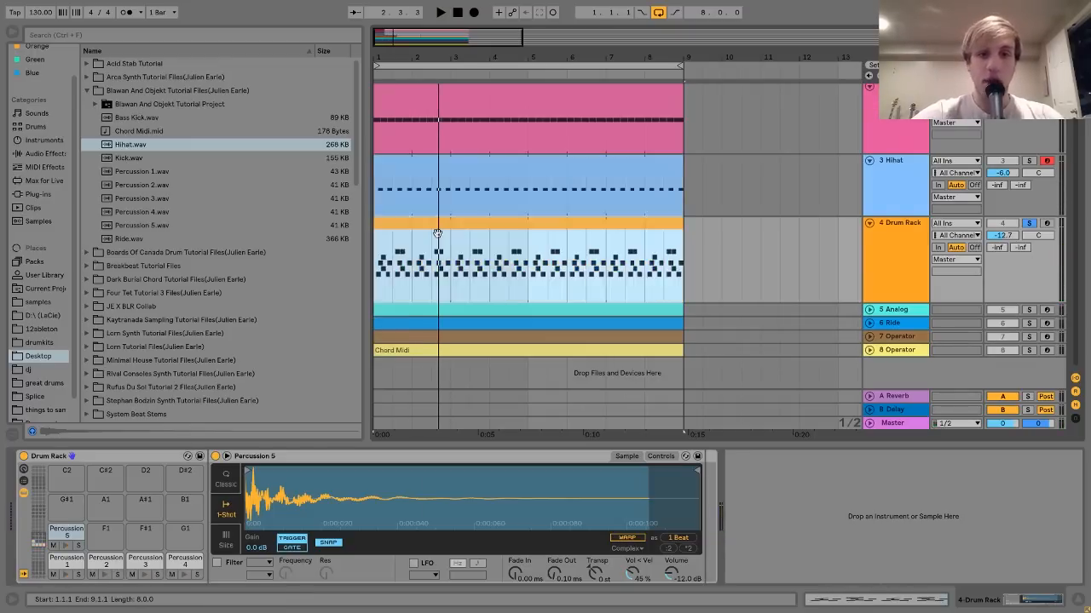
pyautogui.click(221, 122)
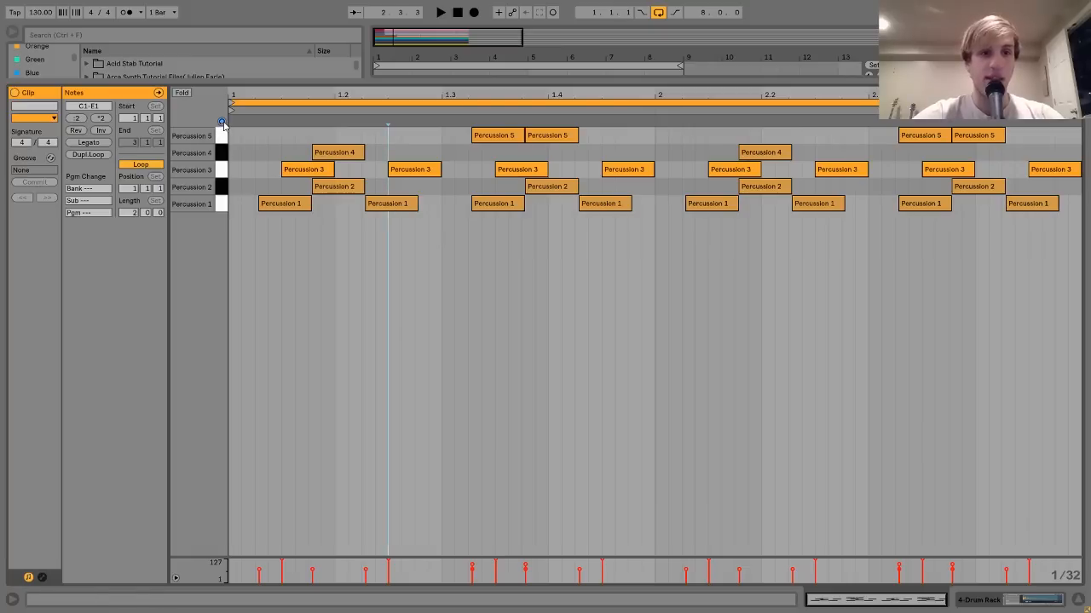
pyautogui.moveTo(223, 204); pyautogui.dragTo(223, 122)
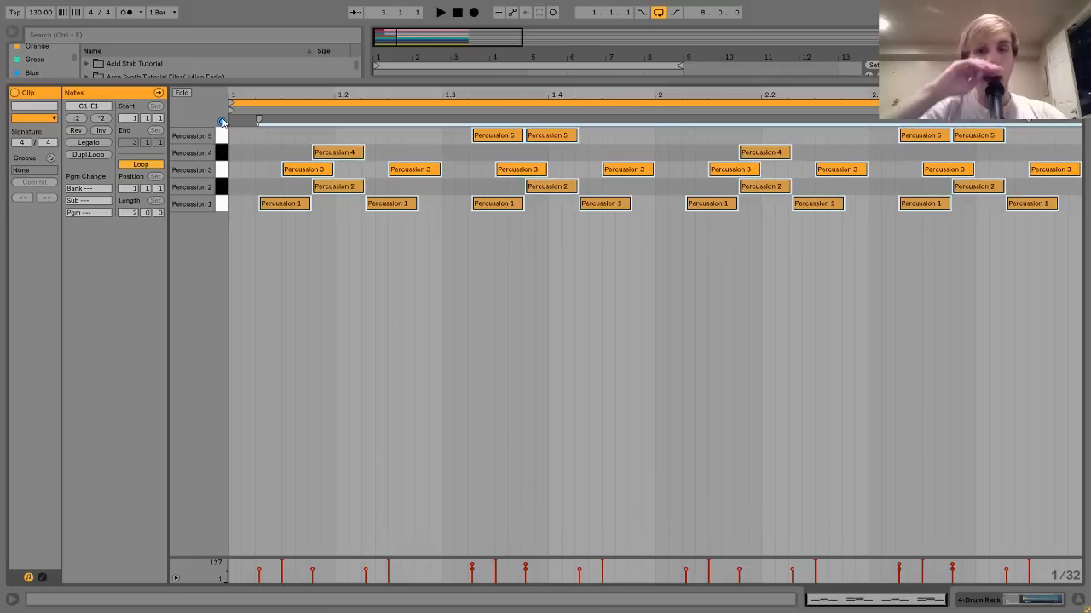
pyautogui.press('space')
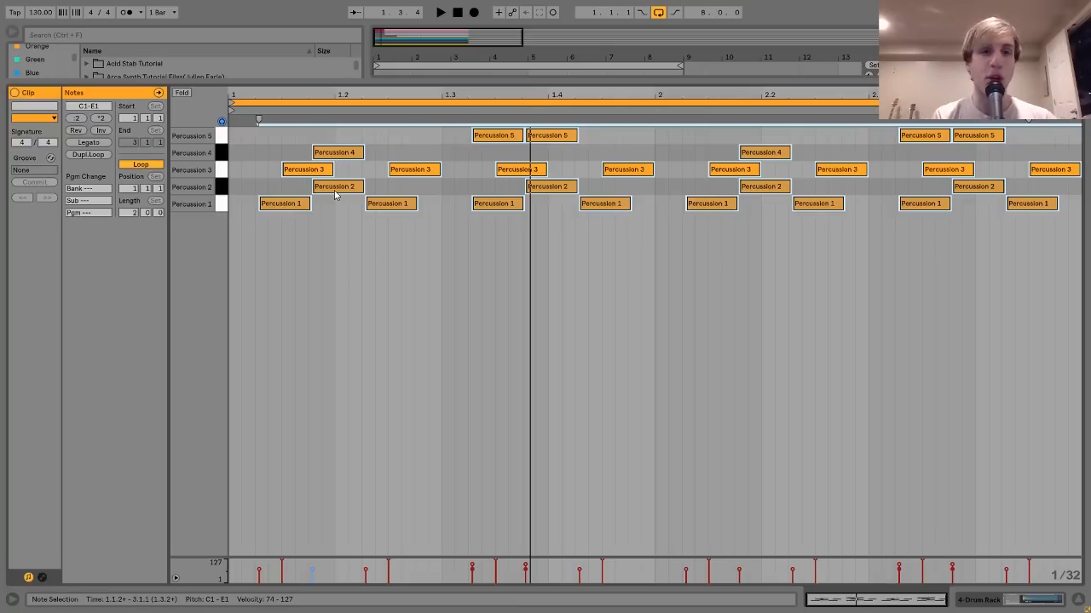
pyautogui.click(993, 604)
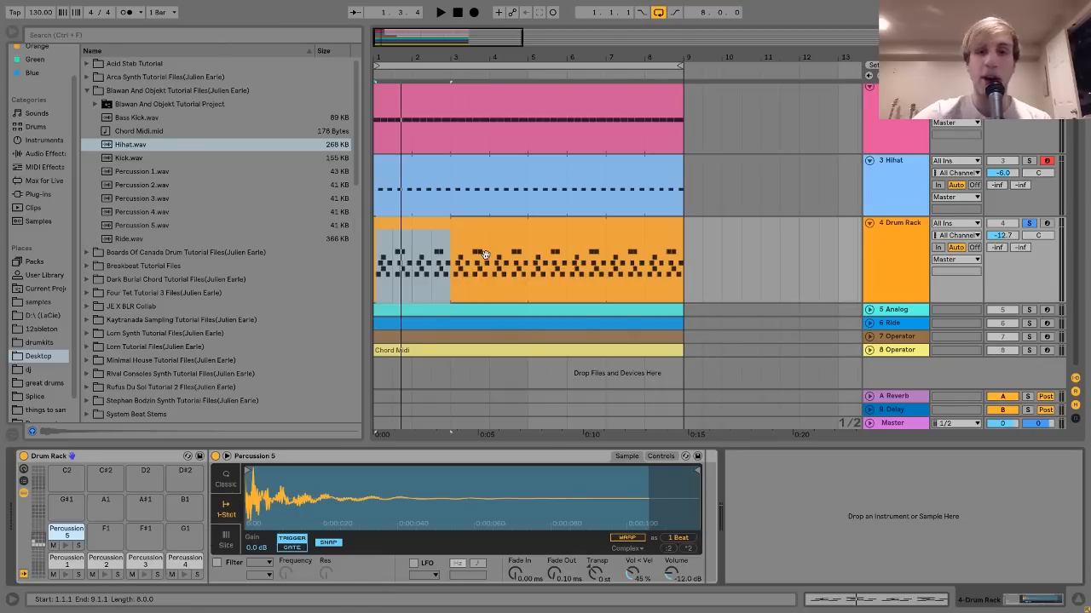
# Examine the Drum Rack pattern in the arrangement, reopen its clip to review the five percussion rows, and return to the devices
pyautogui.scroll(2, 483, 255)
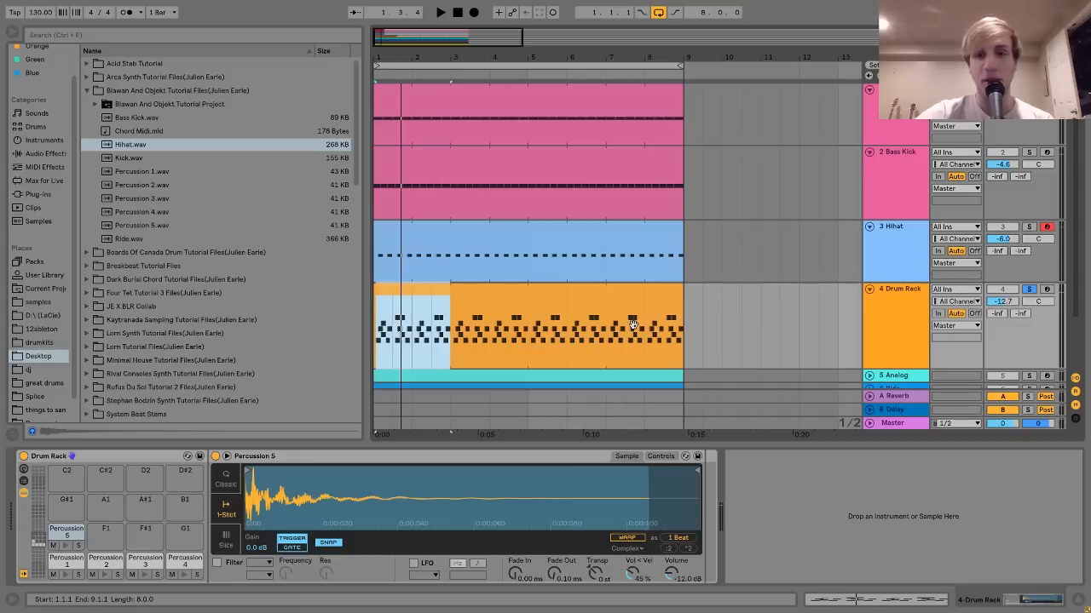
pyautogui.scroll(-2, 470, 357)
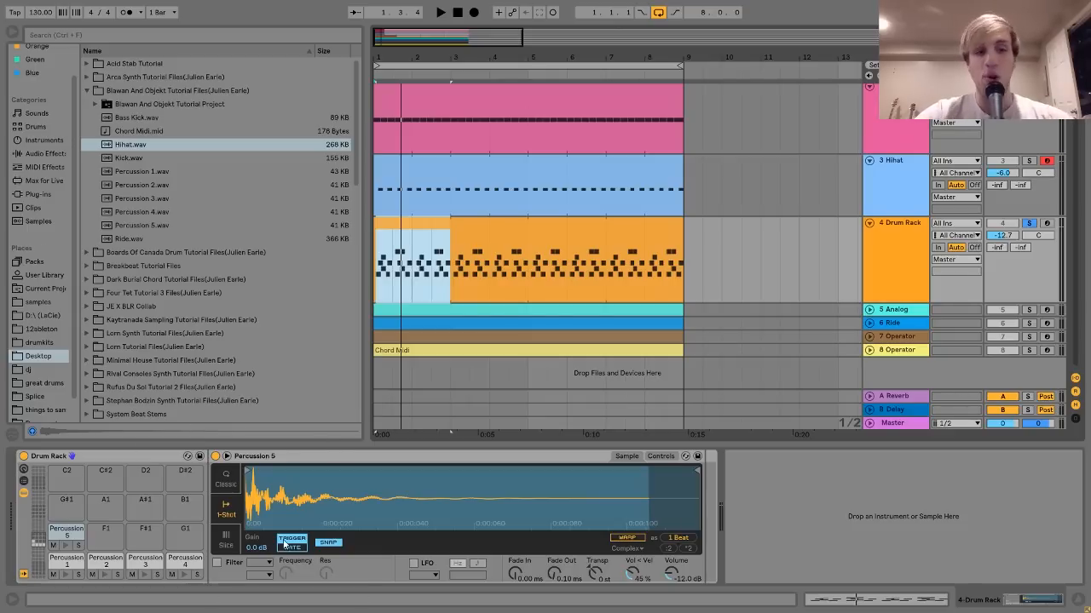
pyautogui.doubleClick(426, 230)
pyautogui.moveTo(221, 140); pyautogui.dragTo(222, 205)
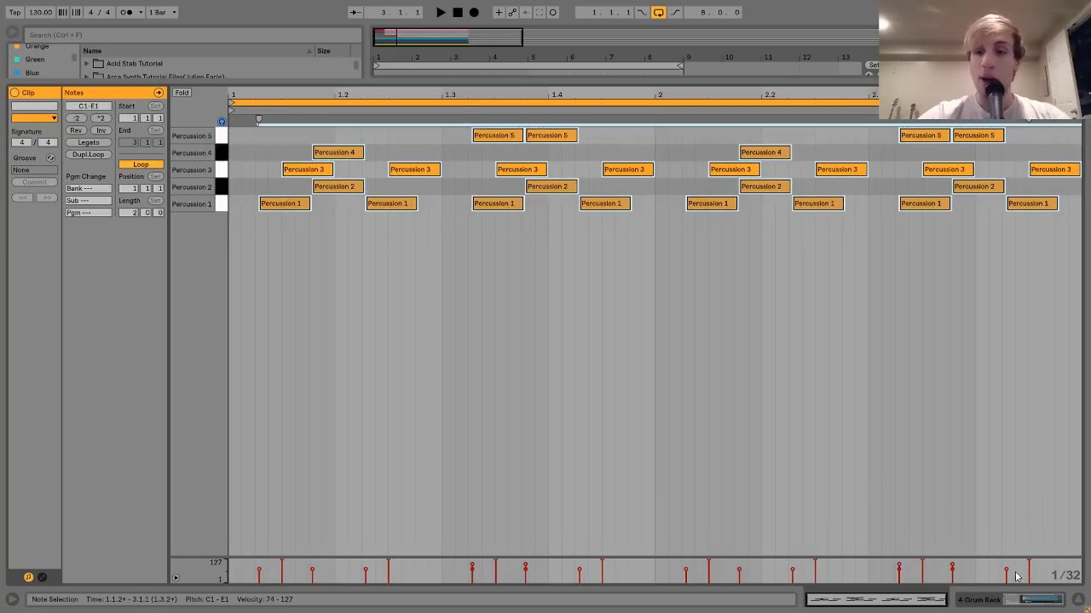
pyautogui.click(1014, 601)
# Unfold and solo the Analog track, play it, and bring the start of its device chain into view
pyautogui.click(907, 313)
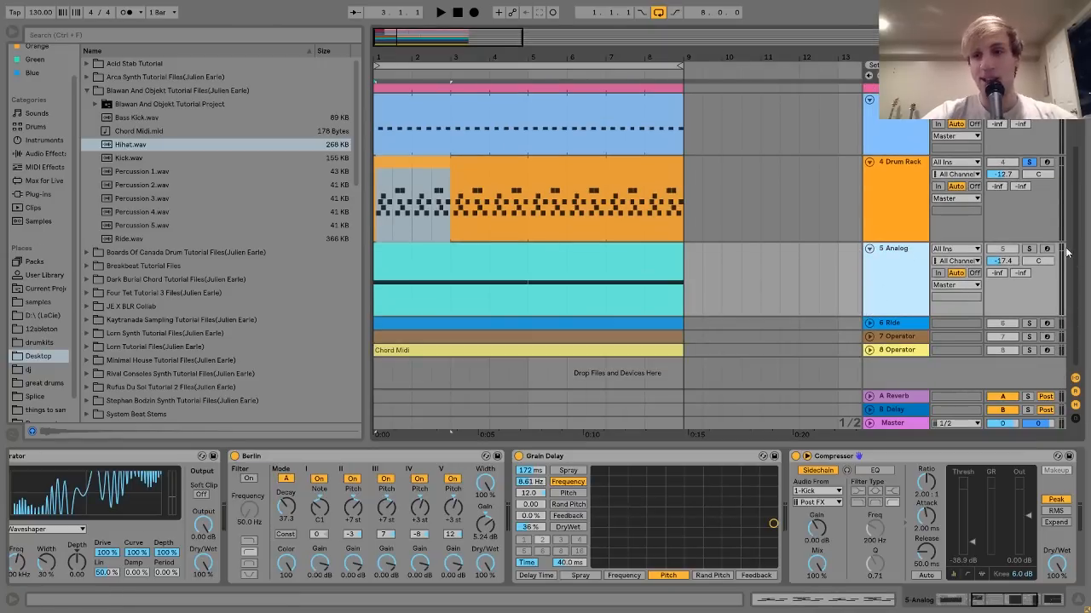
pyautogui.click(551, 266)
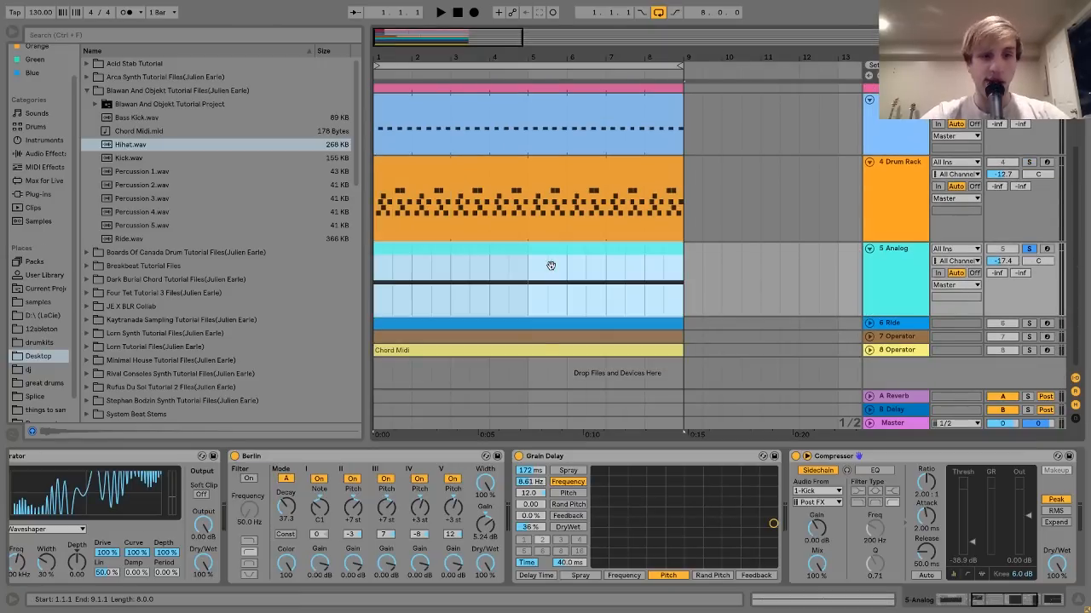
pyautogui.press('space')
pyautogui.hscroll(-6, 525, 502)
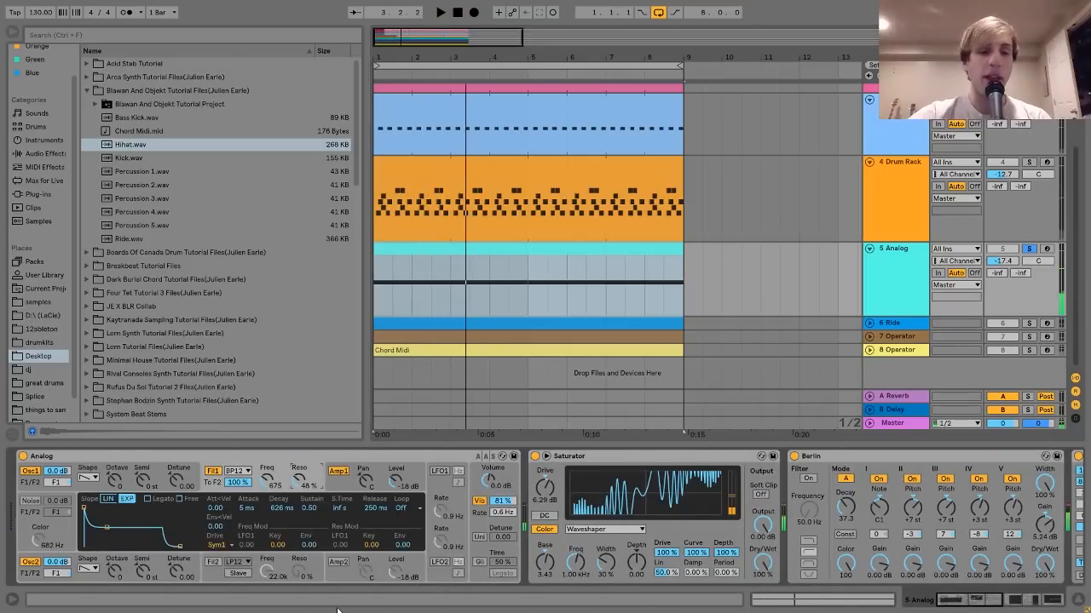
# Inspect the notes in the Analog track's MIDI clip, return to its device chain and play the soloed track
pyautogui.doubleClick(474, 255)
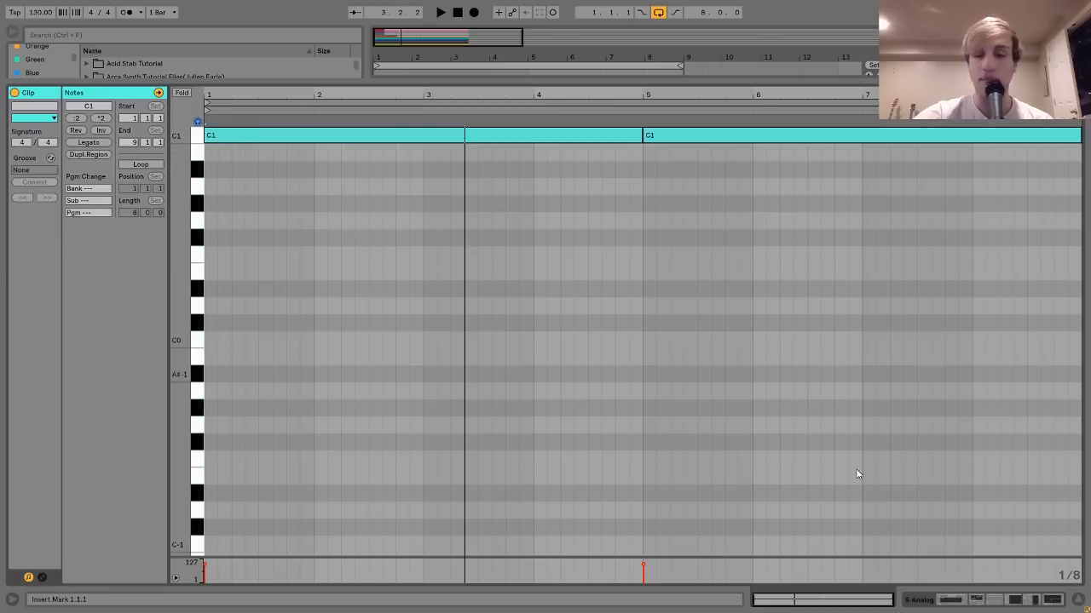
pyautogui.click(964, 600)
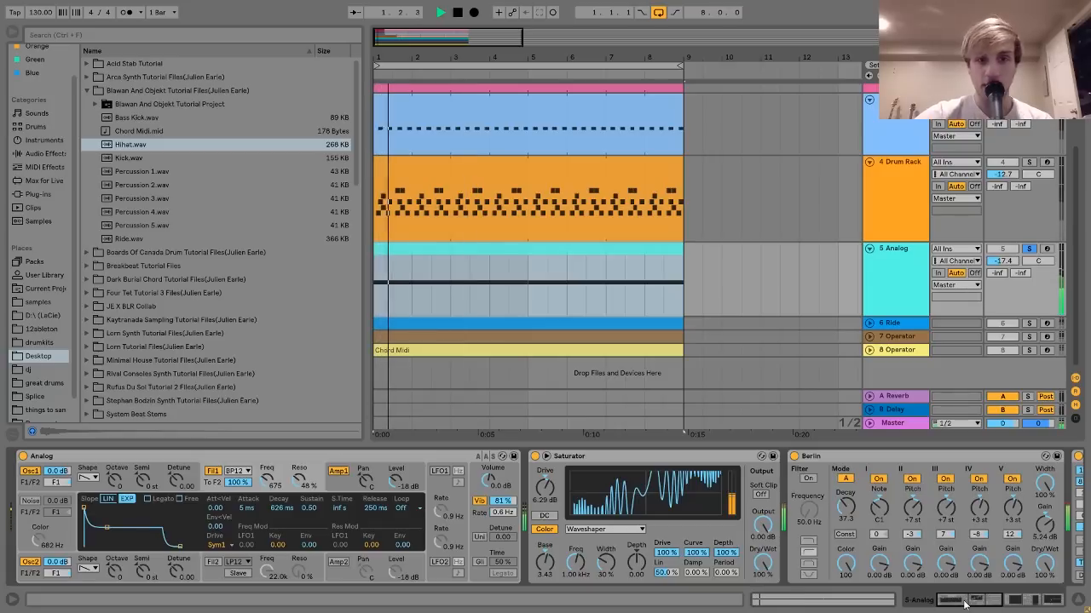
pyautogui.press('space')
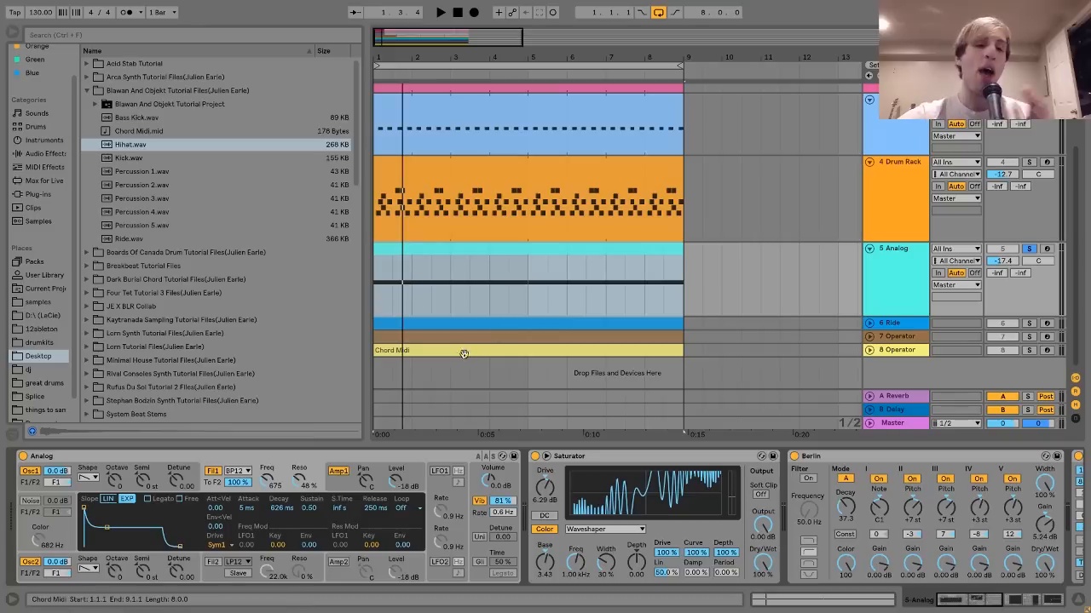
# Review the Analog synth's Filter 1 settings, playing the soloed track while varying the filter resonance
pyautogui.click(253, 460)
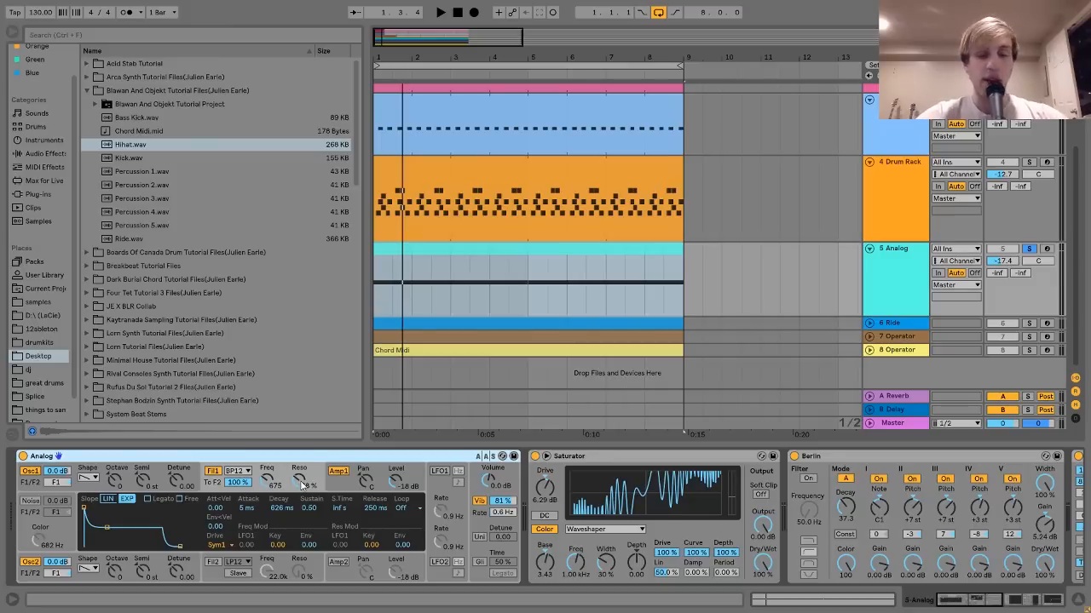
pyautogui.press('space')
pyautogui.moveTo(302, 483); pyautogui.dragTo(303, 485)
pyautogui.press('space')
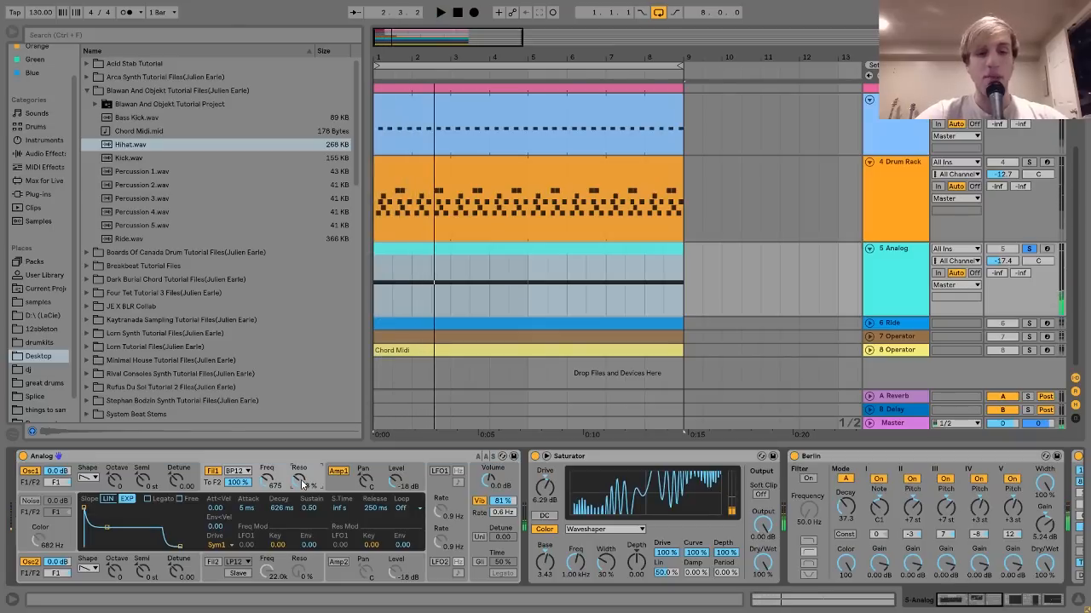
pyautogui.press('space')
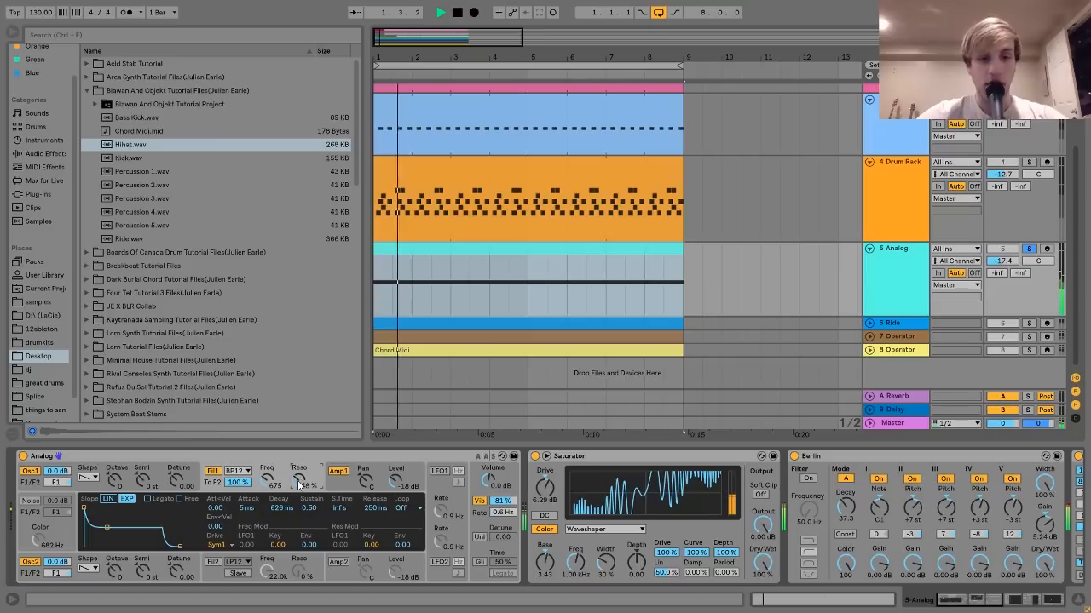
pyautogui.press('space')
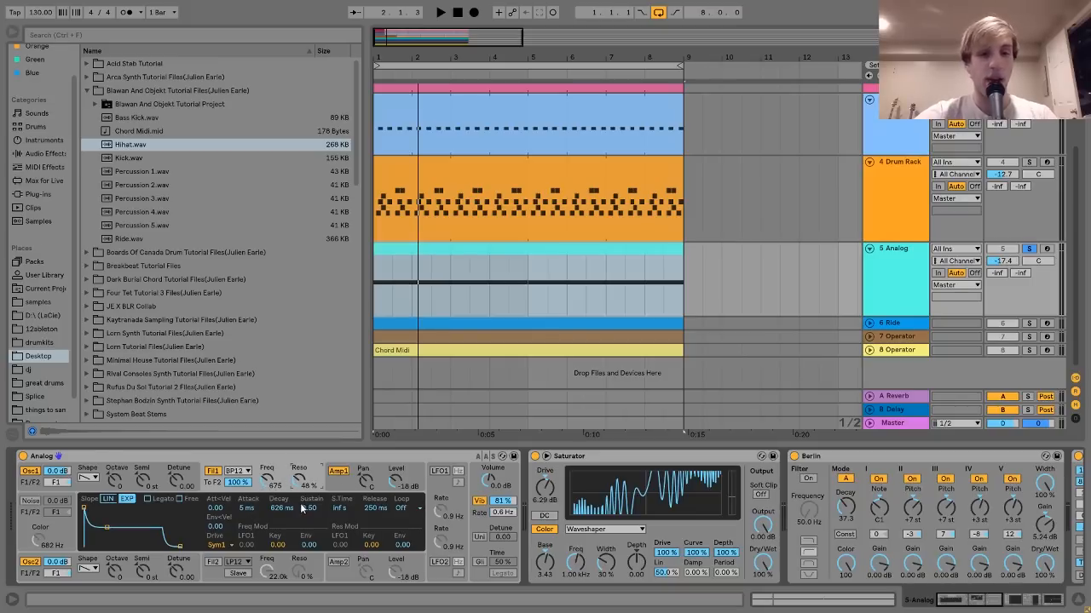
# Show the Analog synth's Amp 1 envelope and its global vibrato settings, and play the soloed track
pyautogui.click(329, 490)
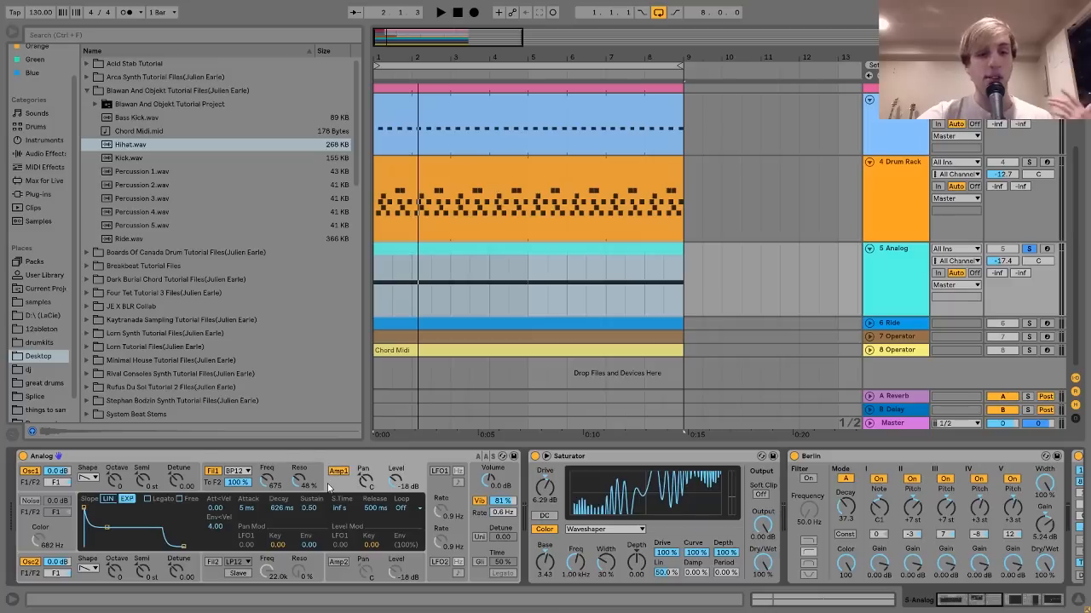
pyautogui.click(477, 488)
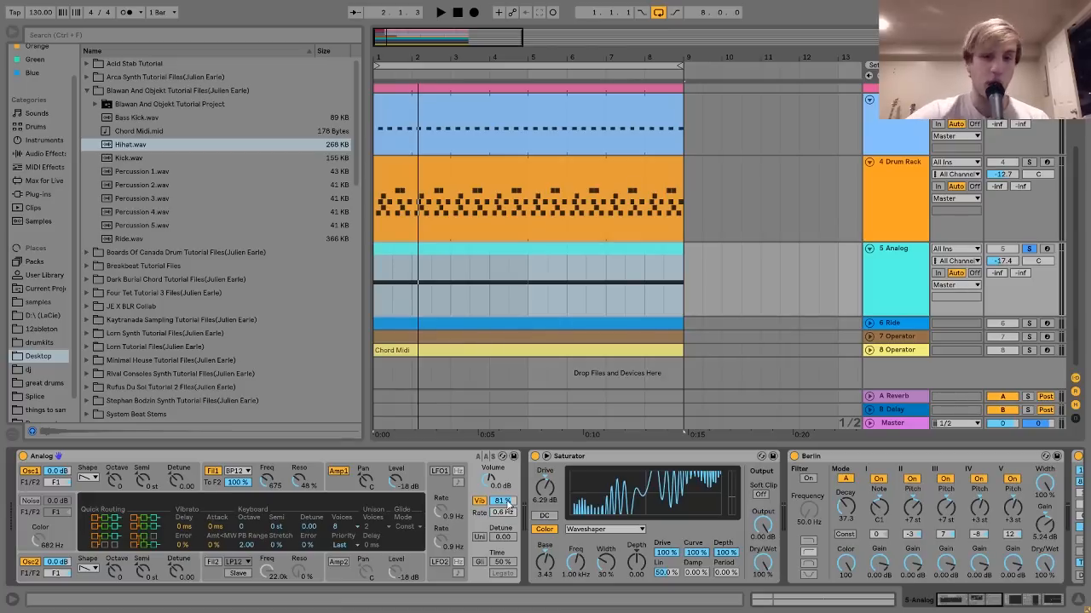
pyautogui.press('space')
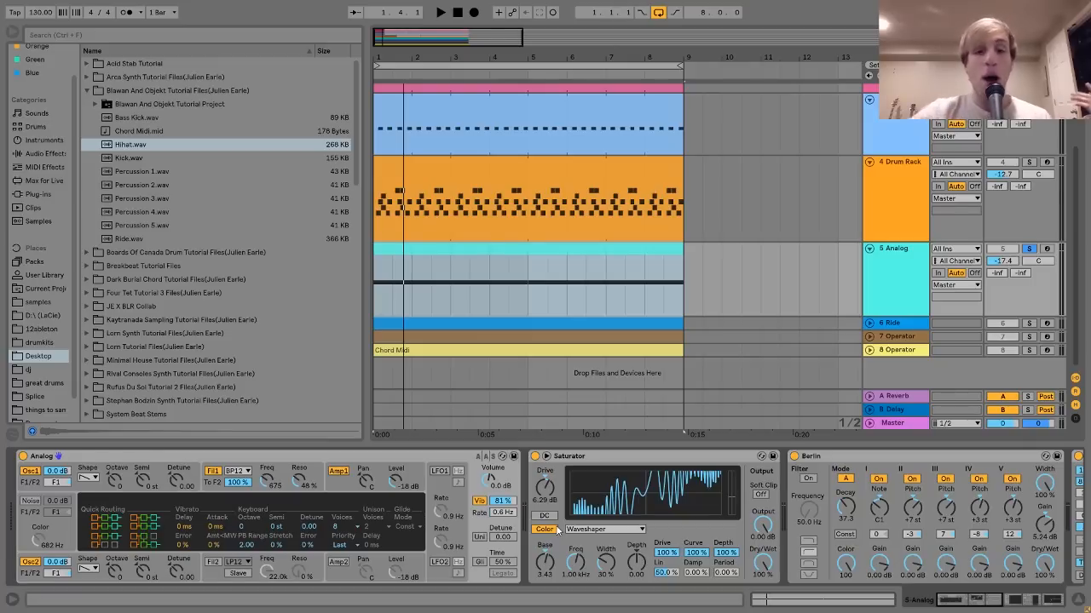
# Compare the Analog track's sound with the Saturator bypassed and re-enabled during playback
pyautogui.hscroll(4, 558, 529)
pyautogui.click(395, 475)
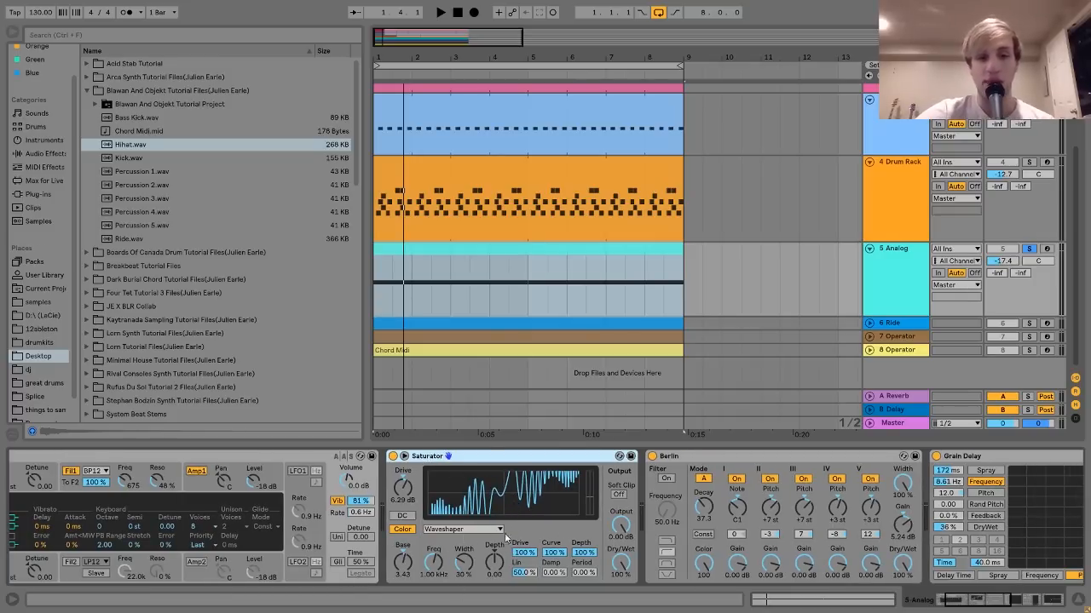
pyautogui.click(392, 456)
pyautogui.press('space')
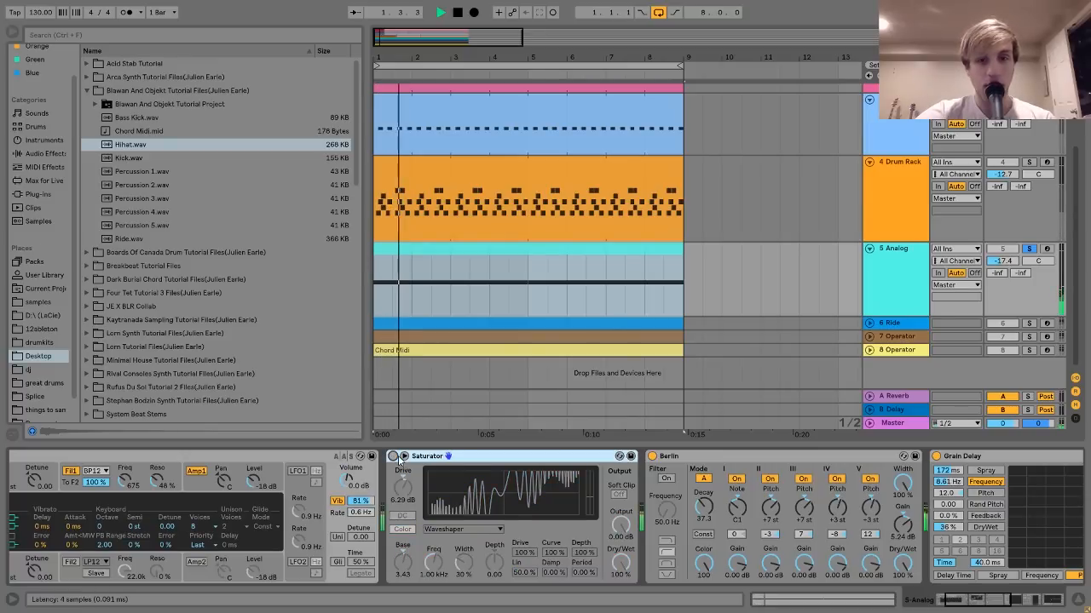
pyautogui.click(395, 457)
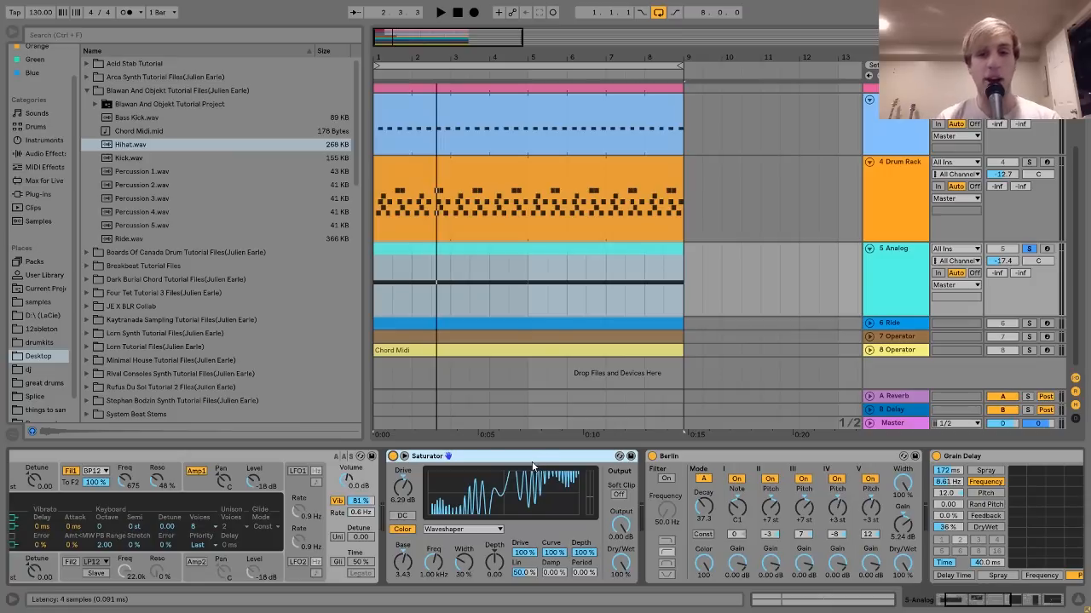
pyautogui.press('space')
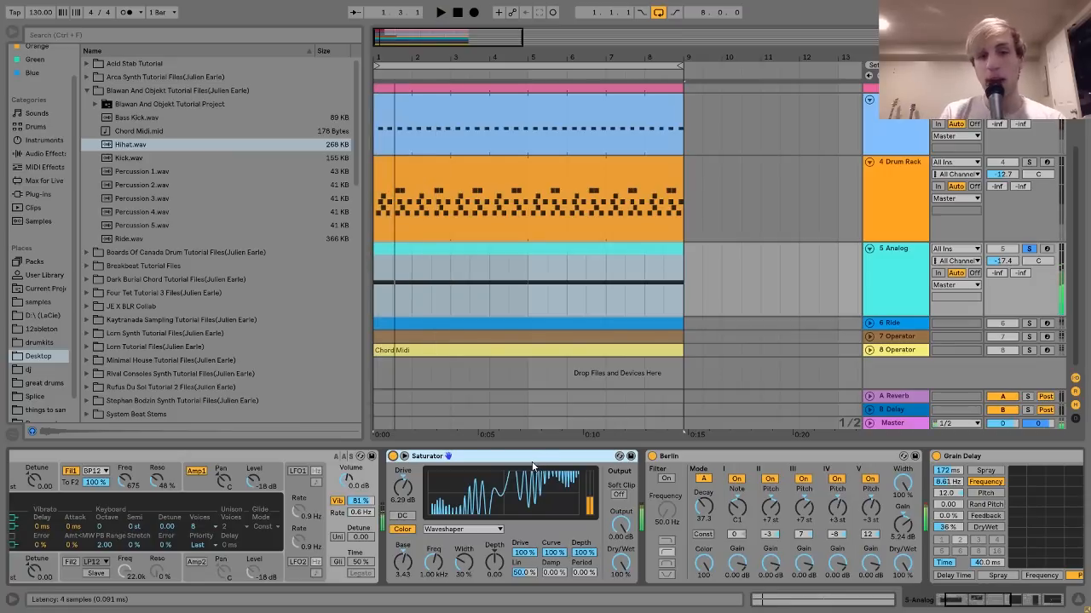
# Replace the Analog track's resonator settings by loading the Berlin preset from the Resonators audio effect
pyautogui.hscroll(5, 533, 464)
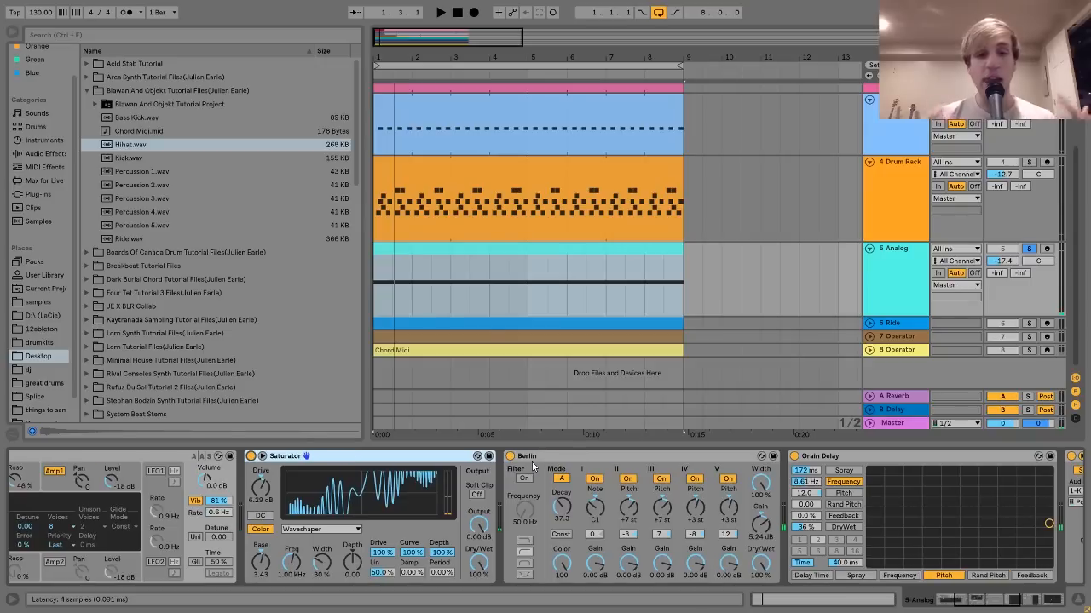
pyautogui.click(532, 465)
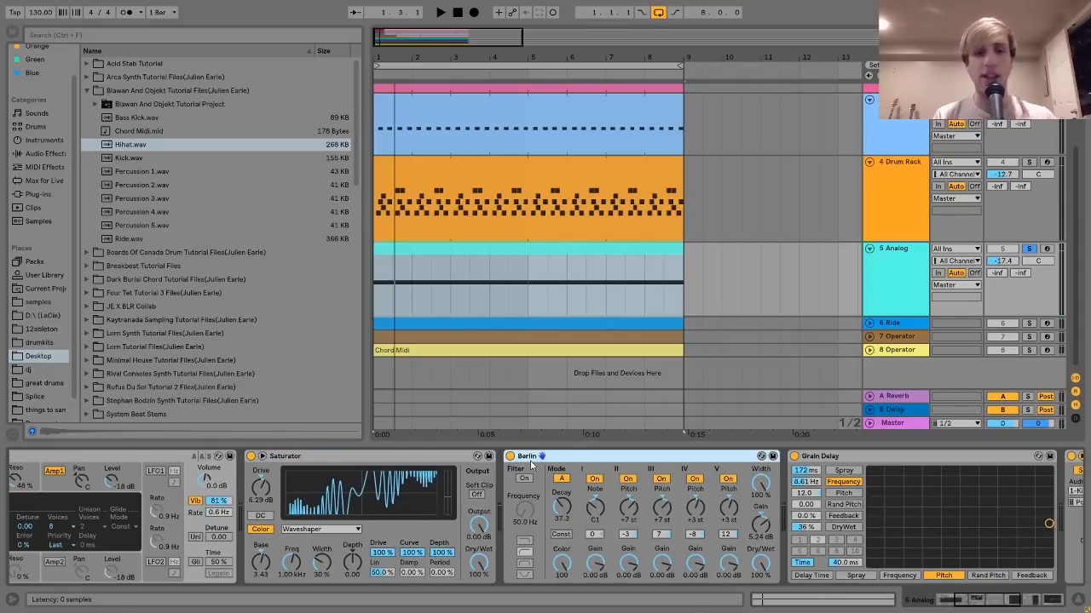
pyautogui.click(40, 153)
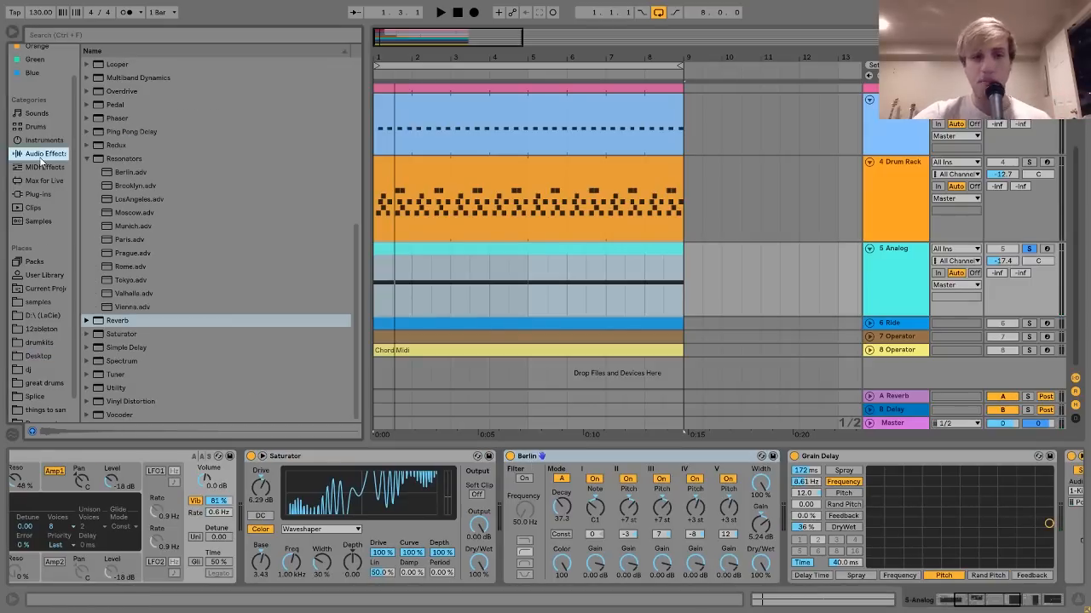
pyautogui.click(119, 158)
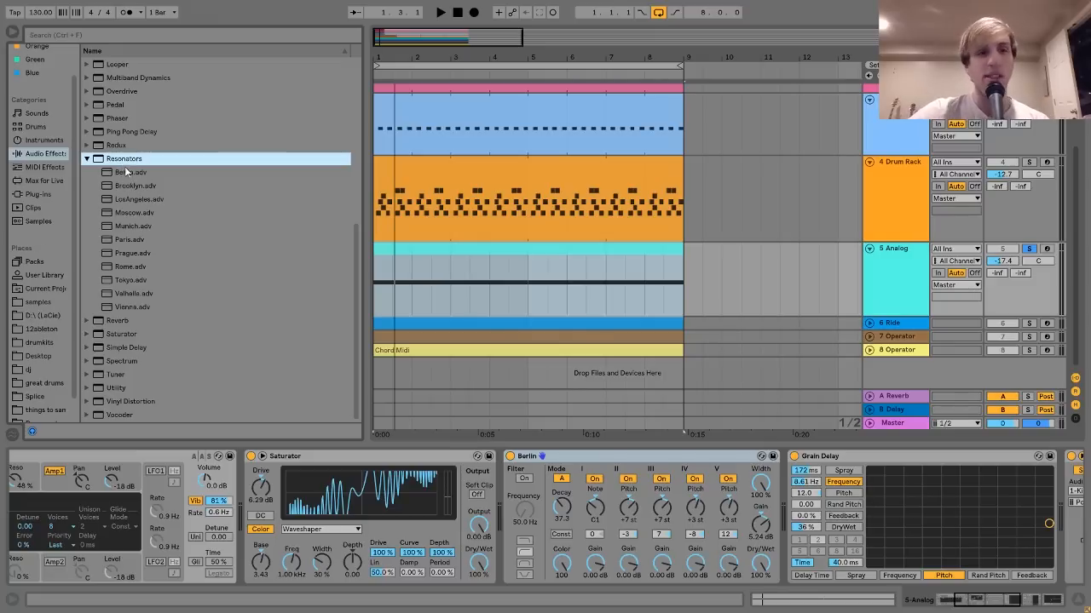
pyautogui.doubleClick(125, 172)
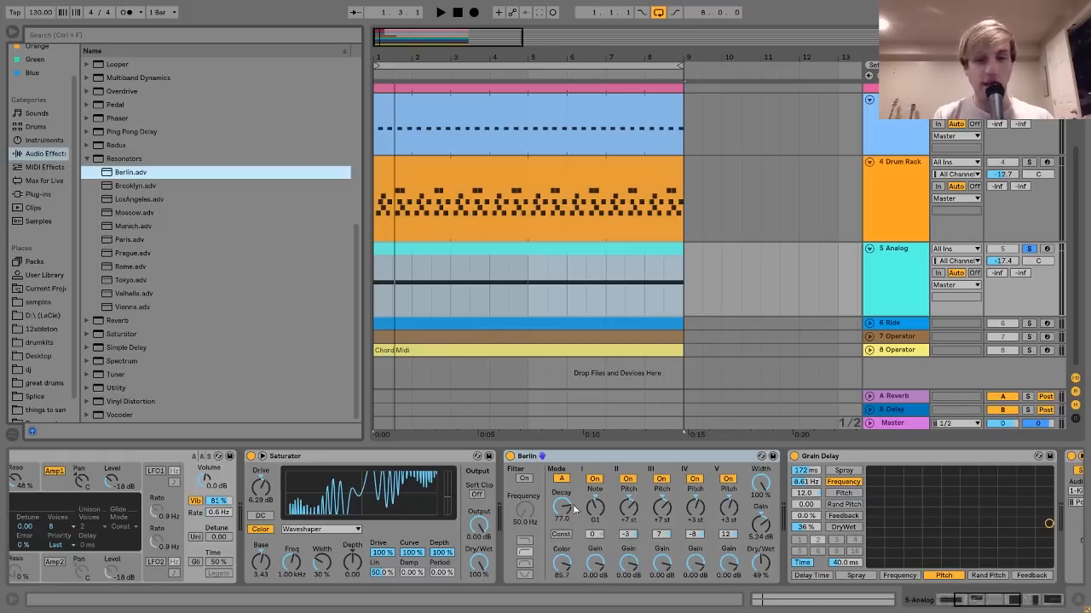
# Set the Berlin resonator's Color to 100, Note to C1 and Decay to 60.3, and raise its Dry/Wet while playing the track
pyautogui.moveTo(568, 571); pyautogui.dragTo(568, 537)
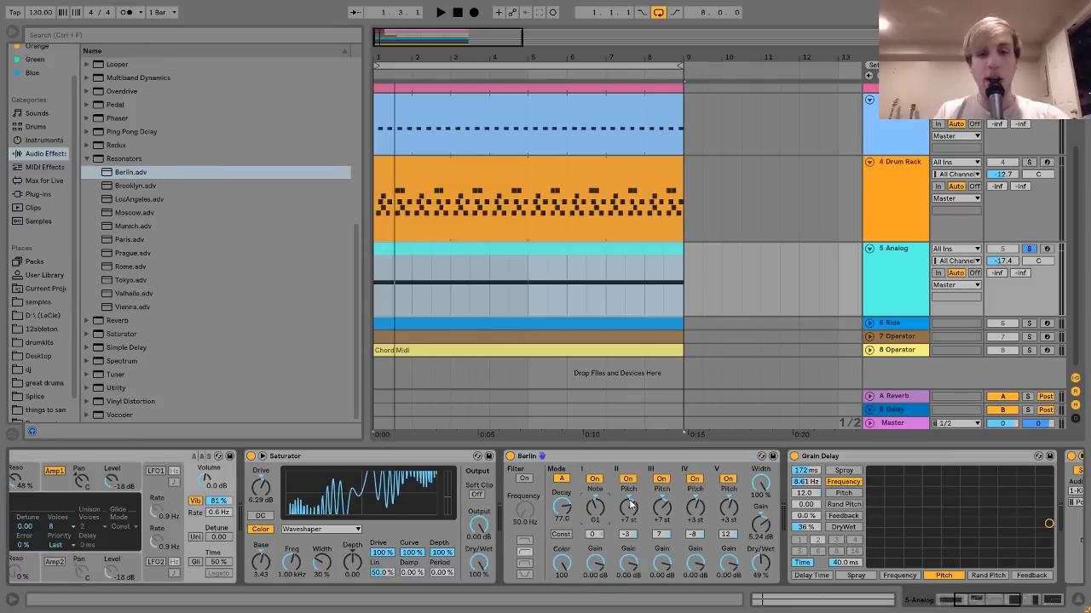
pyautogui.press('Down')
pyautogui.press('Down')
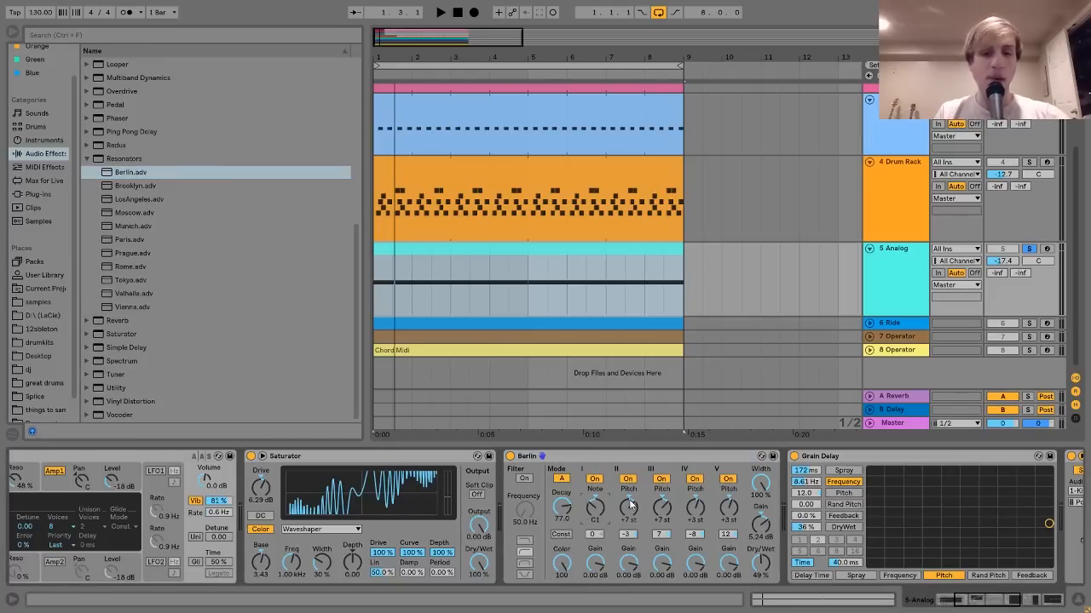
pyautogui.press('space')
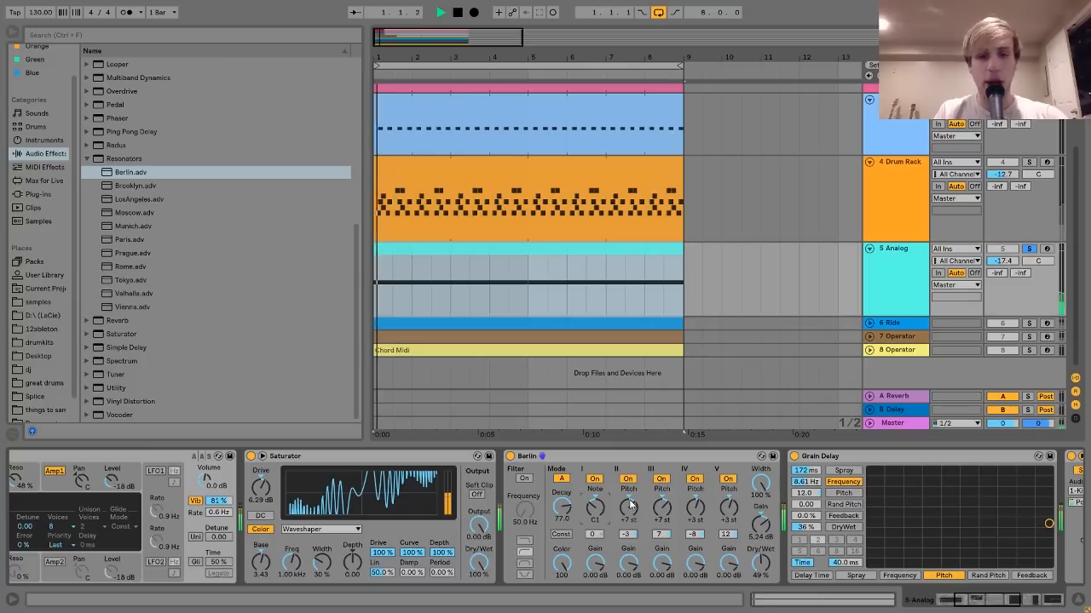
pyautogui.moveTo(563, 511); pyautogui.dragTo(562, 524)
pyautogui.moveTo(766, 569); pyautogui.dragTo(766, 516)
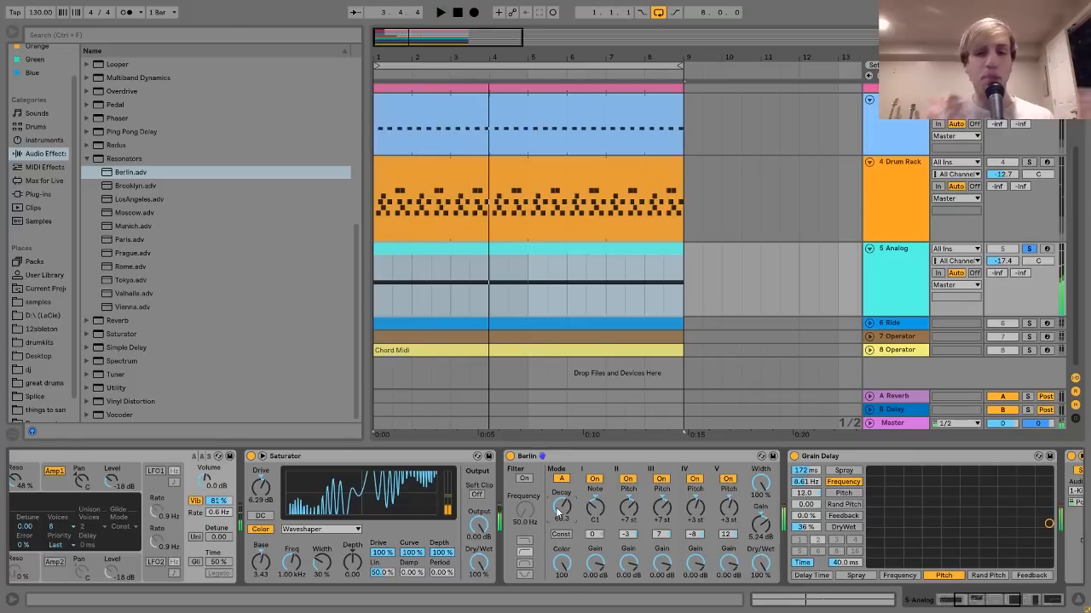
# Compare the Analog track's sound with the Grain Delay bypassed and re-enabled during playback
pyautogui.scroll(-2, 558, 511)
pyautogui.scroll(-1, 556, 512)
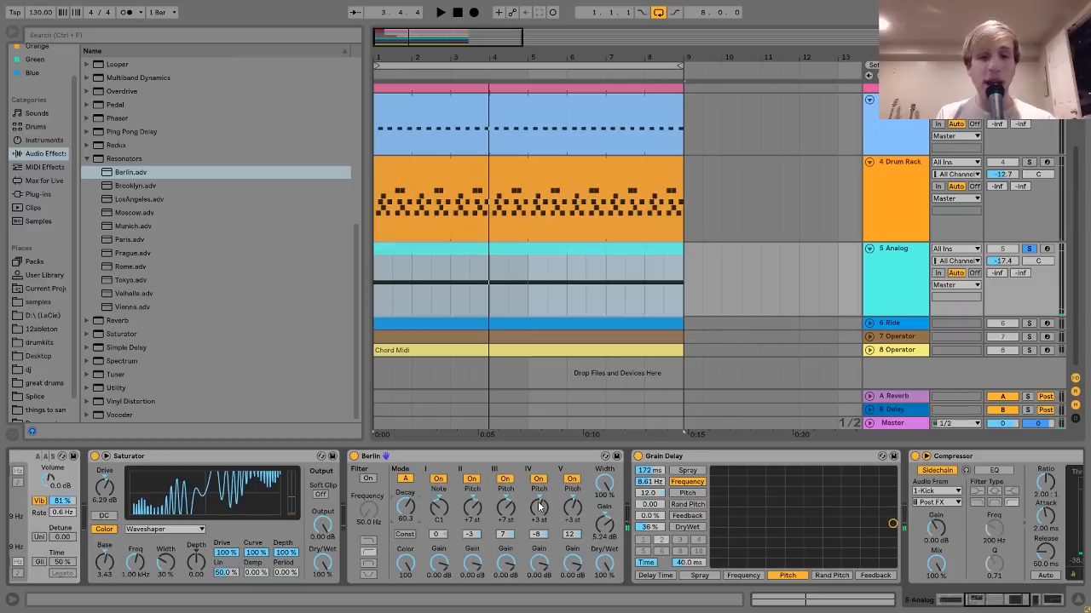
pyautogui.scroll(-2, 675, 479)
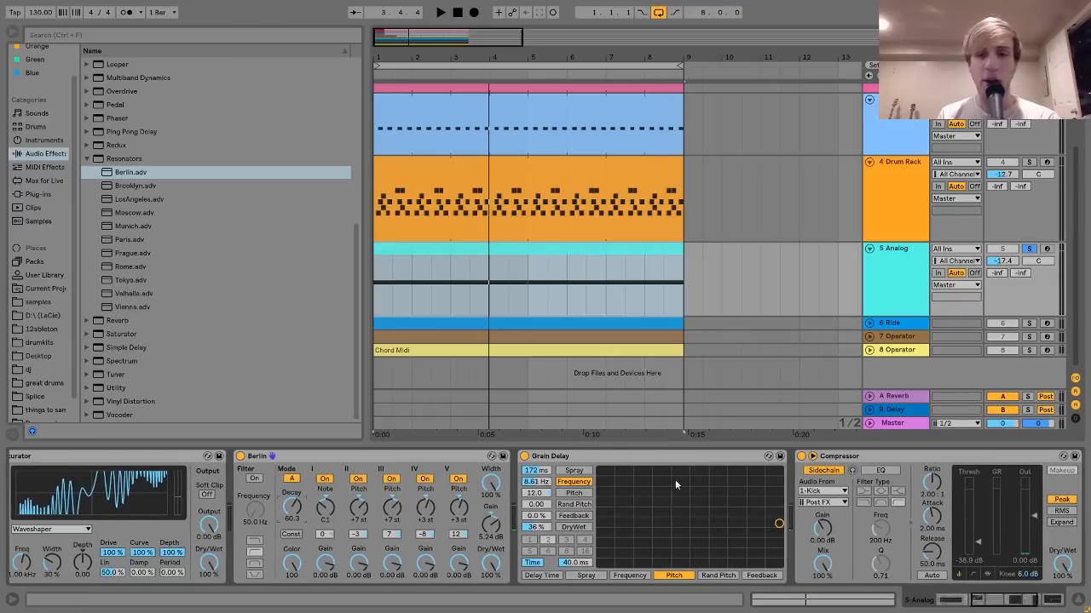
pyautogui.click(552, 457)
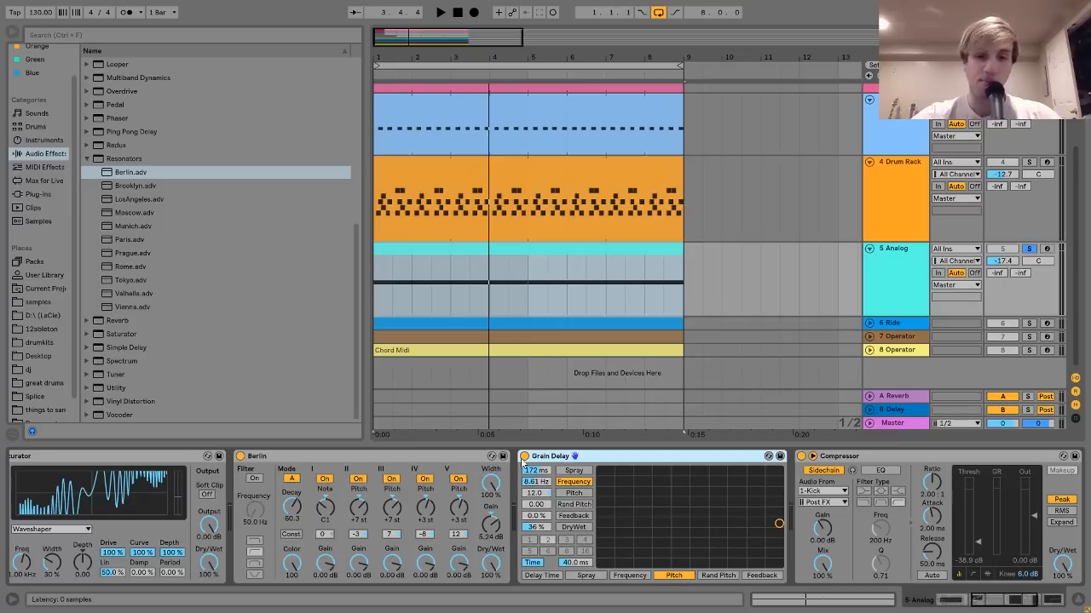
pyautogui.press('space')
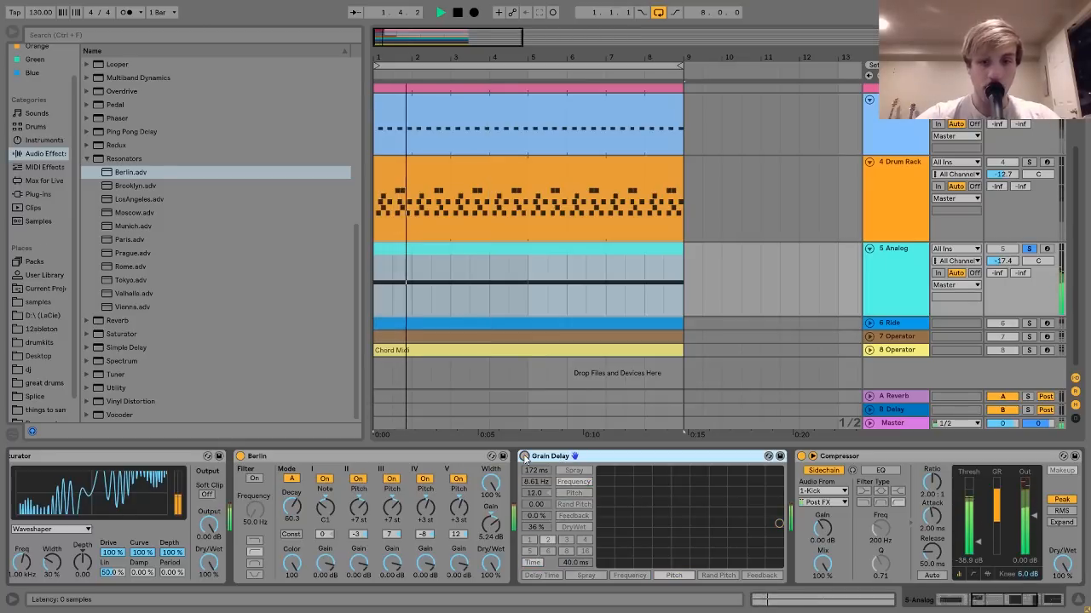
pyautogui.press('space')
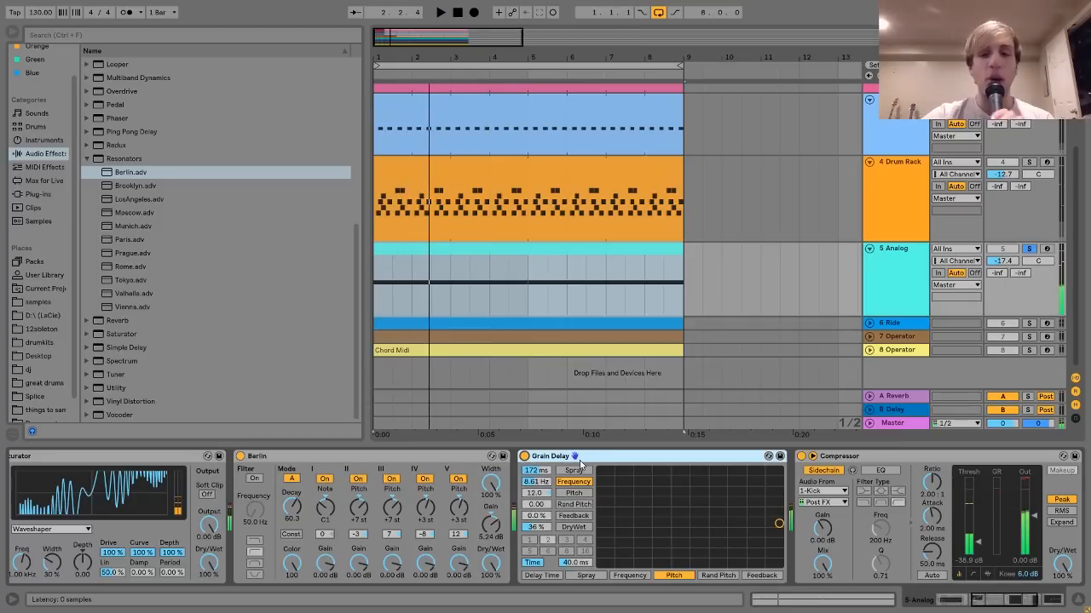
# Review the sidechain Compressor and the EQ Eight at the end of the Analog track's device chain
pyautogui.hscroll(5, 545, 492)
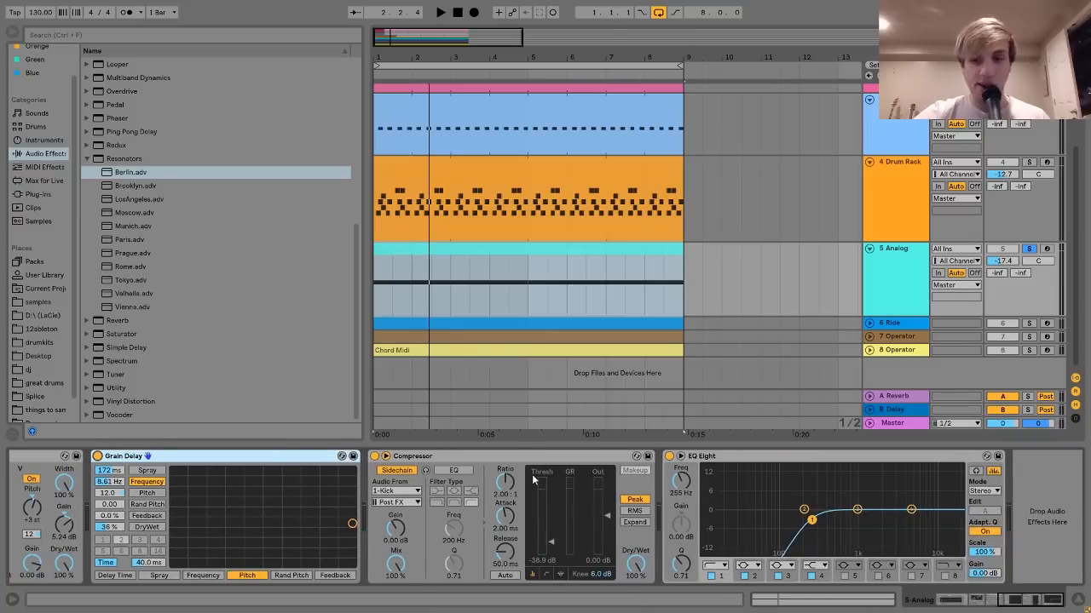
pyautogui.click(521, 466)
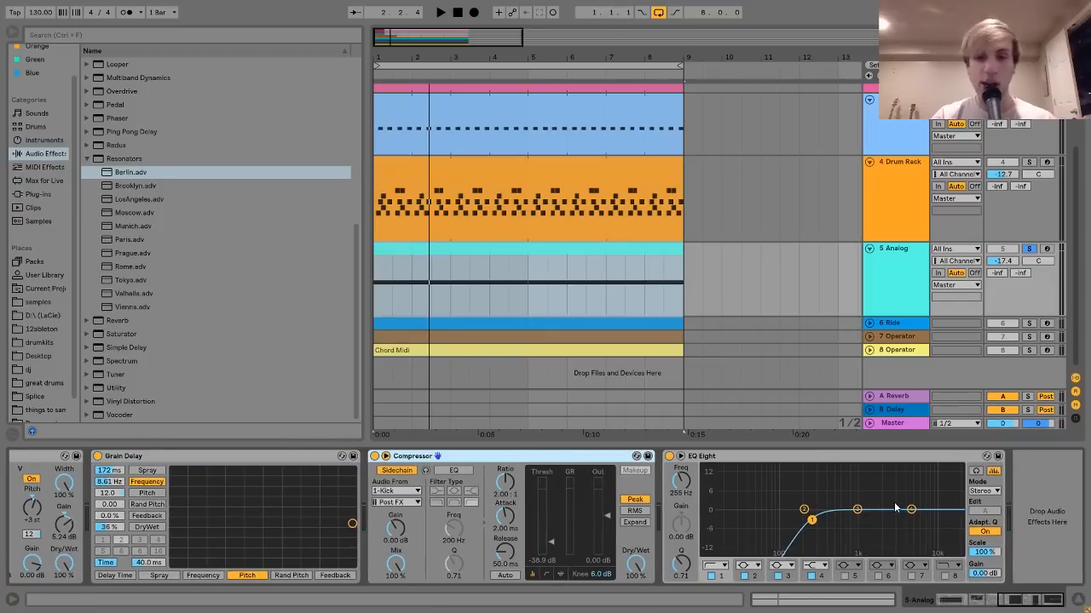
pyautogui.click(829, 464)
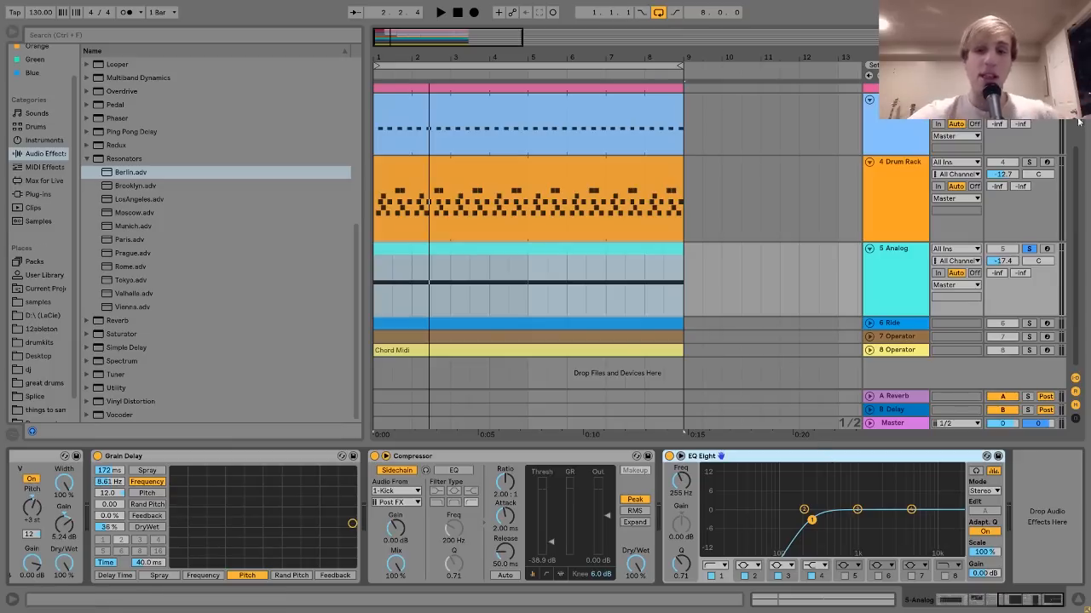
# Unfold and solo the Ride track, display its devices and play it
pyautogui.click(869, 322)
pyautogui.click(891, 323)
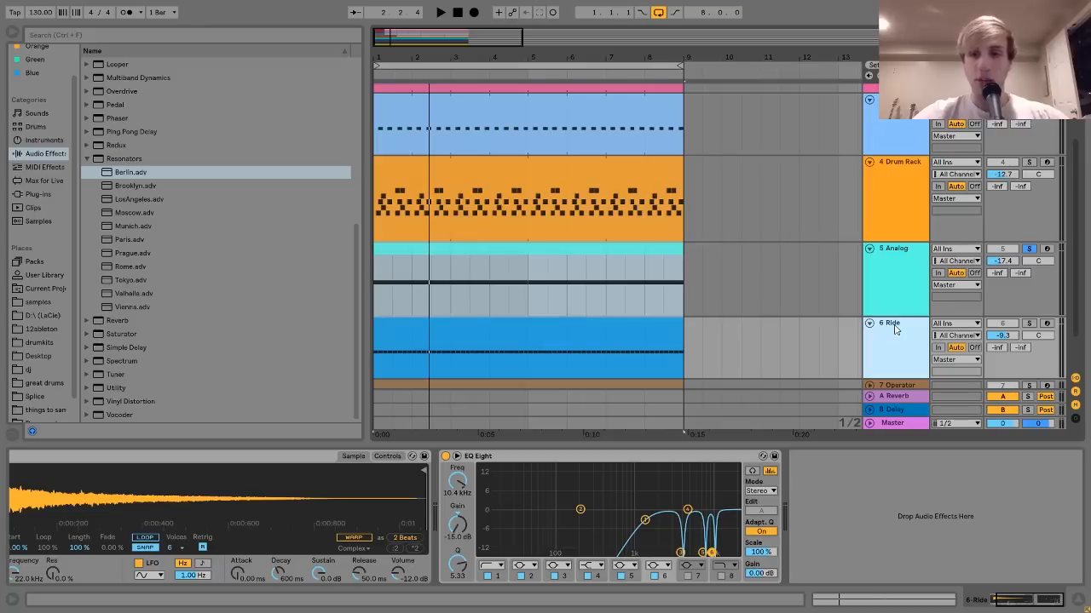
pyautogui.click(1029, 324)
pyautogui.press('space')
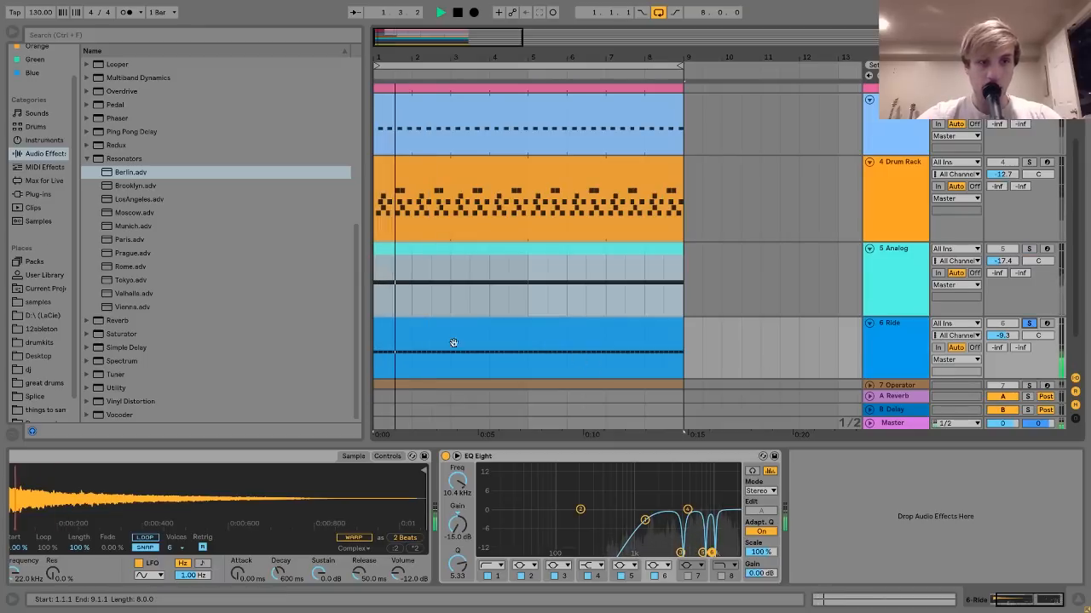
pyautogui.press('space')
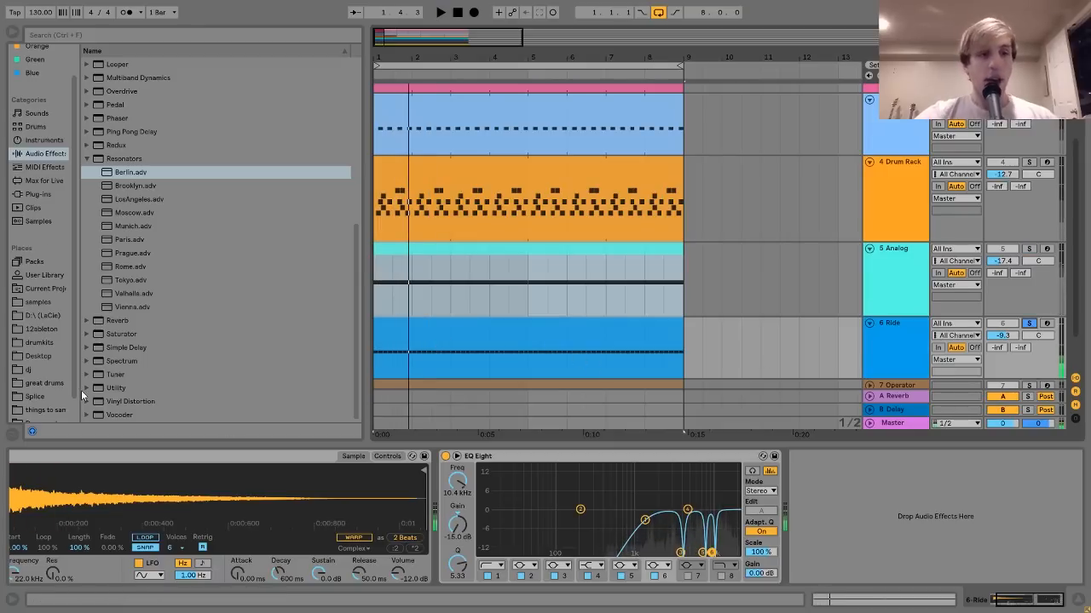
# Preview Ride.wav from the Desktop tutorial folder, and open the Ride track's MIDI clip to play and inspect its notes and velocities
pyautogui.click(36, 302)
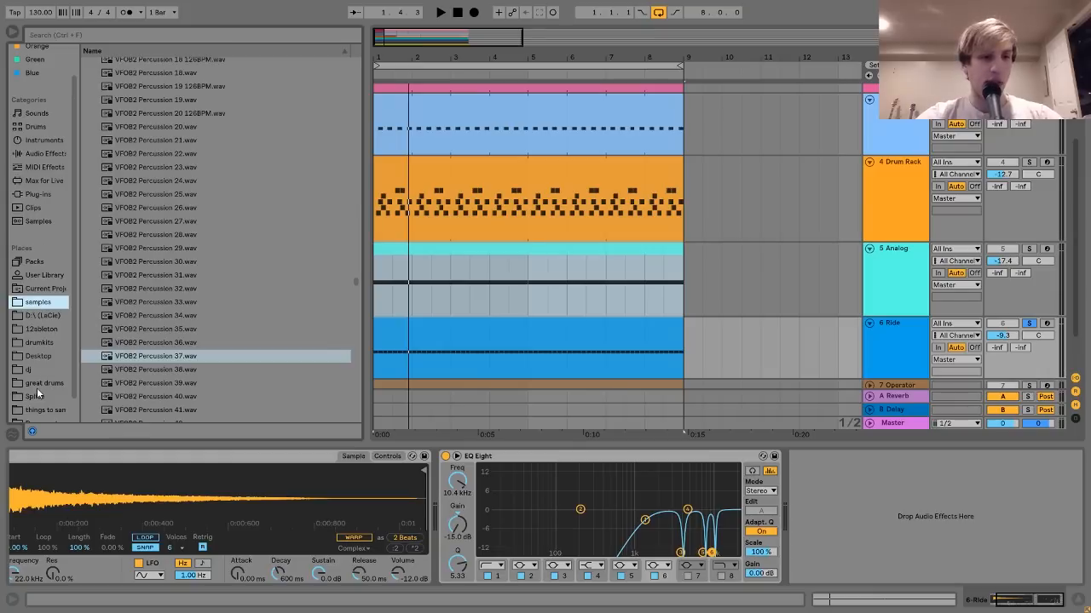
pyautogui.click(36, 356)
pyautogui.click(132, 239)
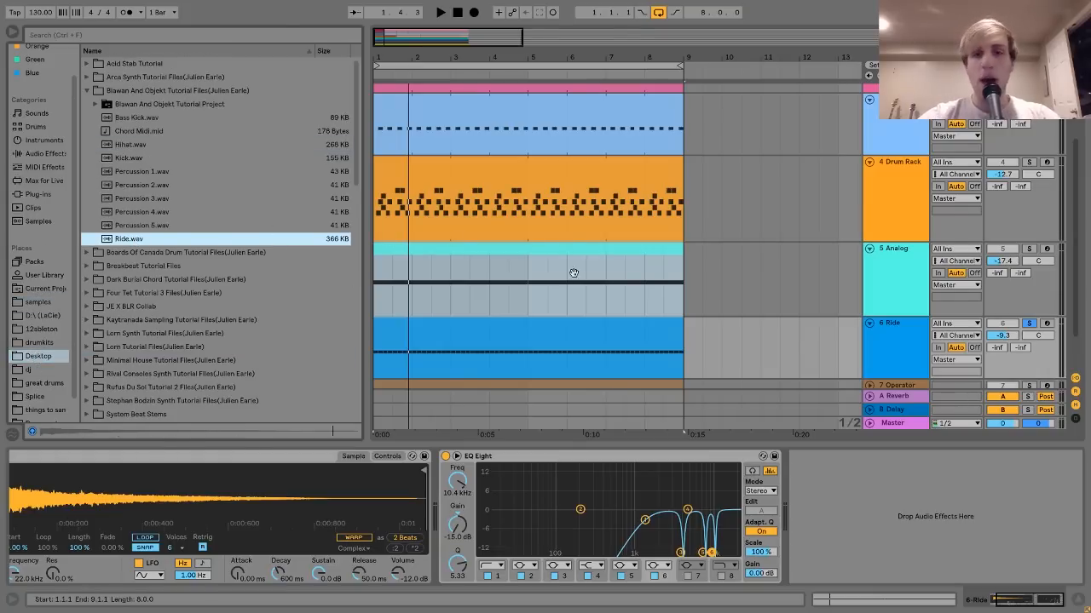
pyautogui.doubleClick(567, 324)
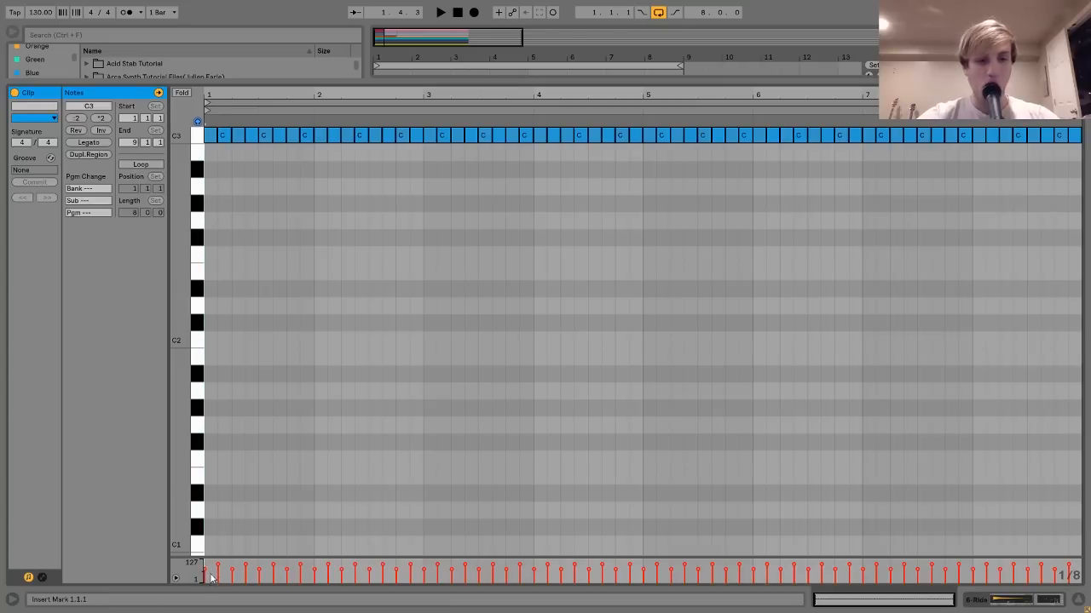
pyautogui.press('space')
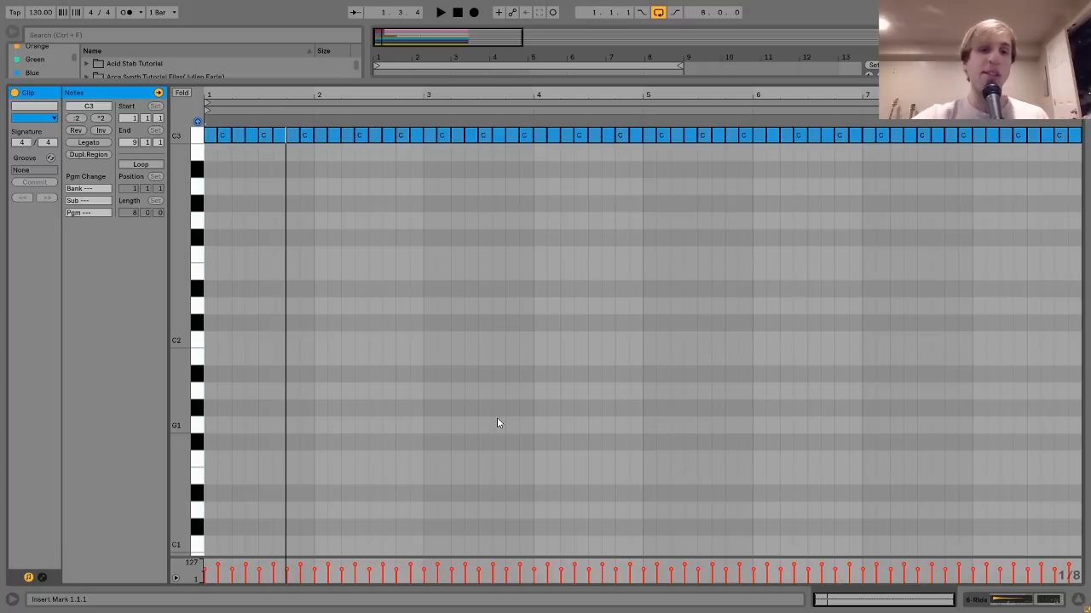
# Show the Ride track's devices, expand the EQ Eight display and play the track to inspect its spectrum
pyautogui.click(1023, 605)
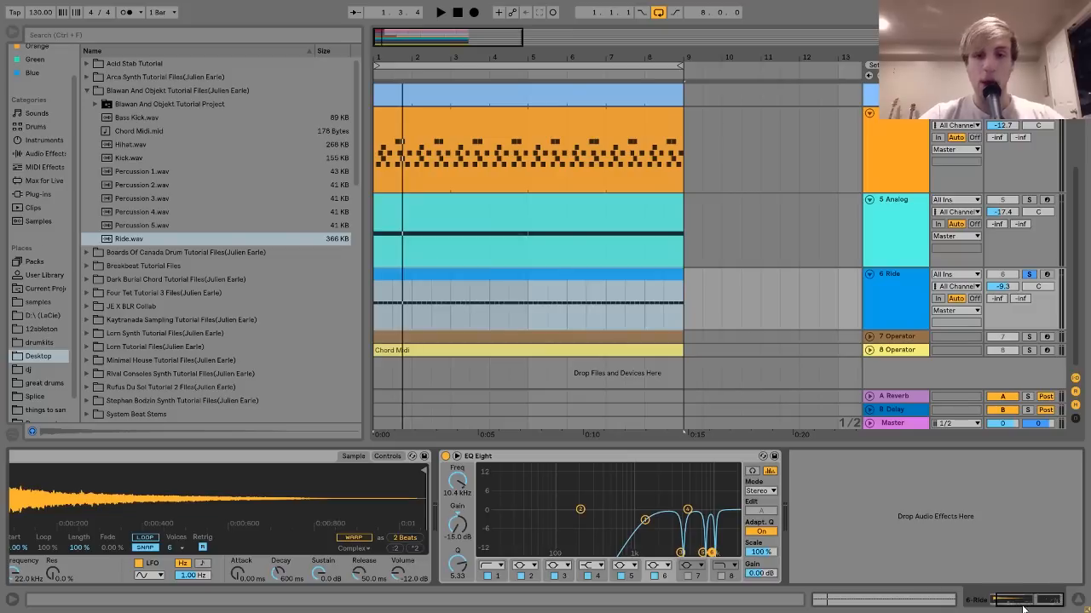
pyautogui.hscroll(-2, 519, 471)
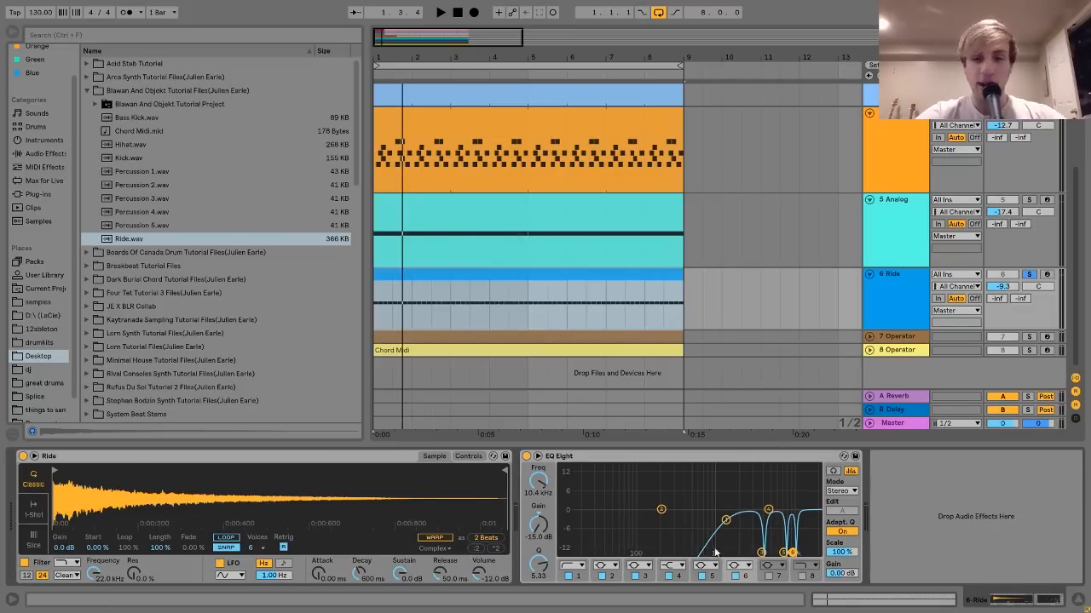
pyautogui.click(538, 457)
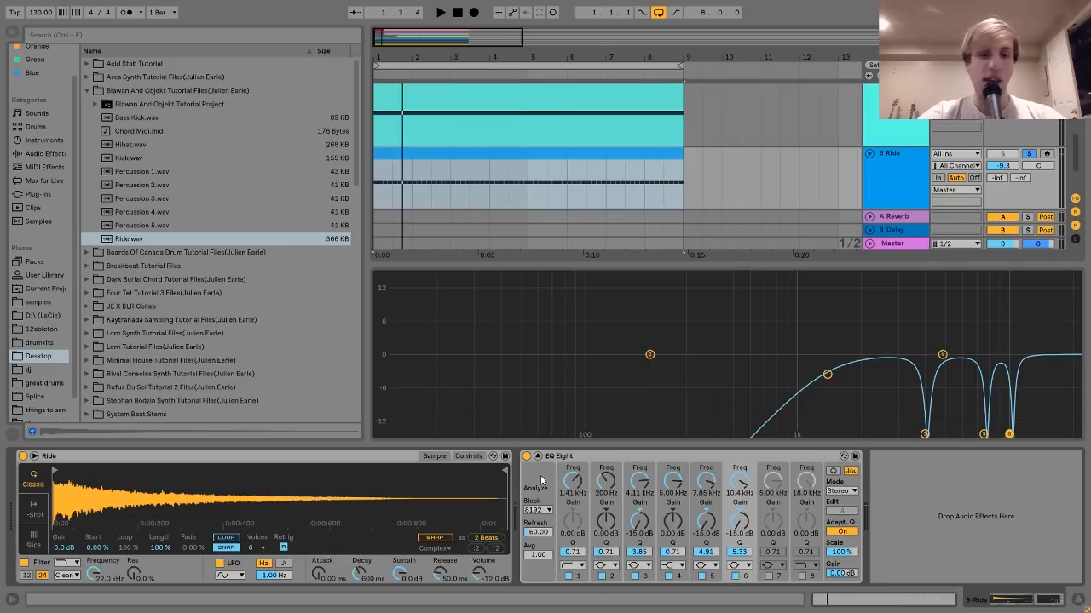
pyautogui.press('space')
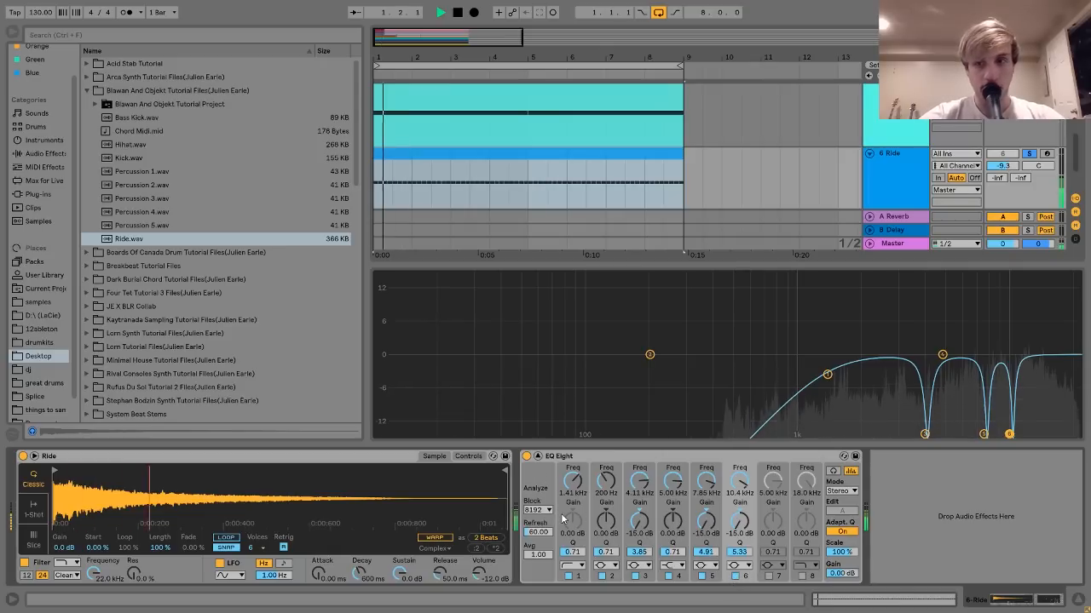
pyautogui.press('space')
# Switch off bands 3 to 6 of the Ride track's EQ Eight for a listen, and undo those changes
pyautogui.click(734, 576)
pyautogui.click(701, 577)
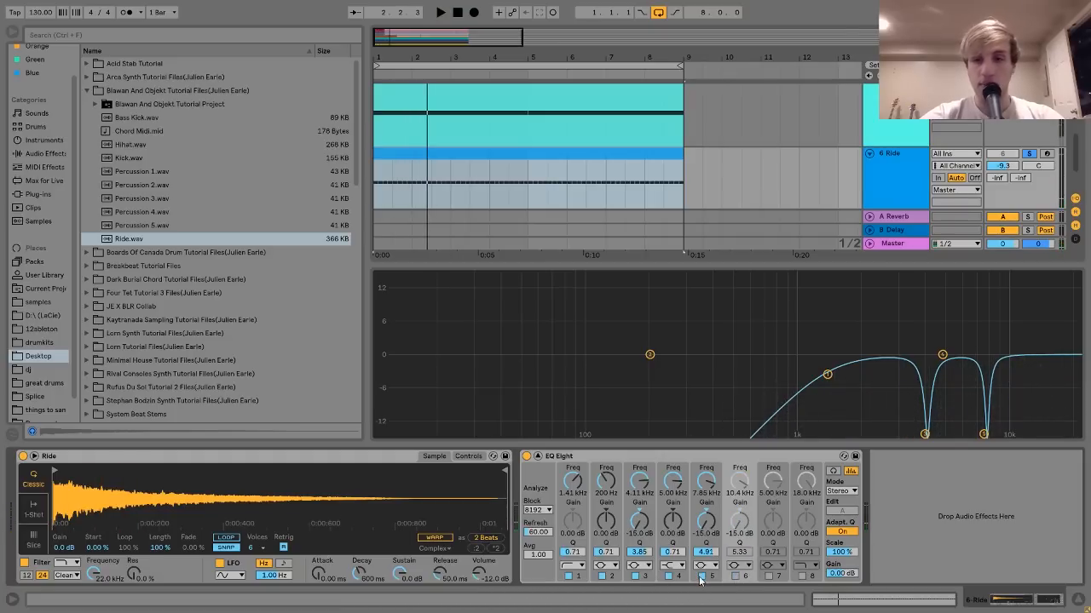
pyautogui.click(670, 577)
pyautogui.click(636, 577)
pyautogui.press('space')
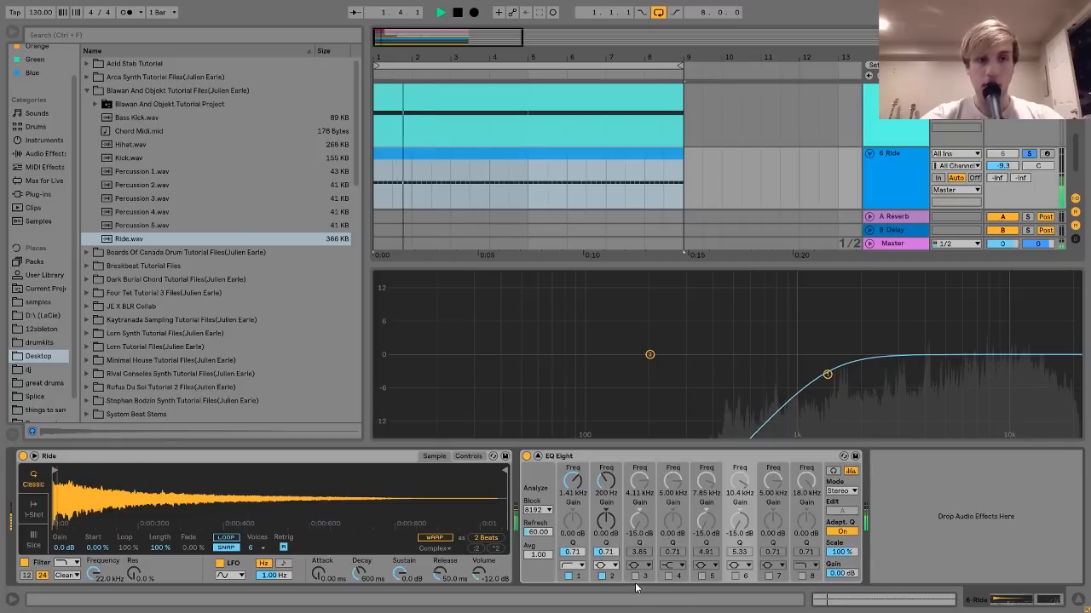
pyautogui.hotkey('ctrl', 'z')
pyautogui.hotkey('ctrl', 'z')
pyautogui.hotkey('ctrl', 'z')
pyautogui.hotkey('ctrl', 'z')
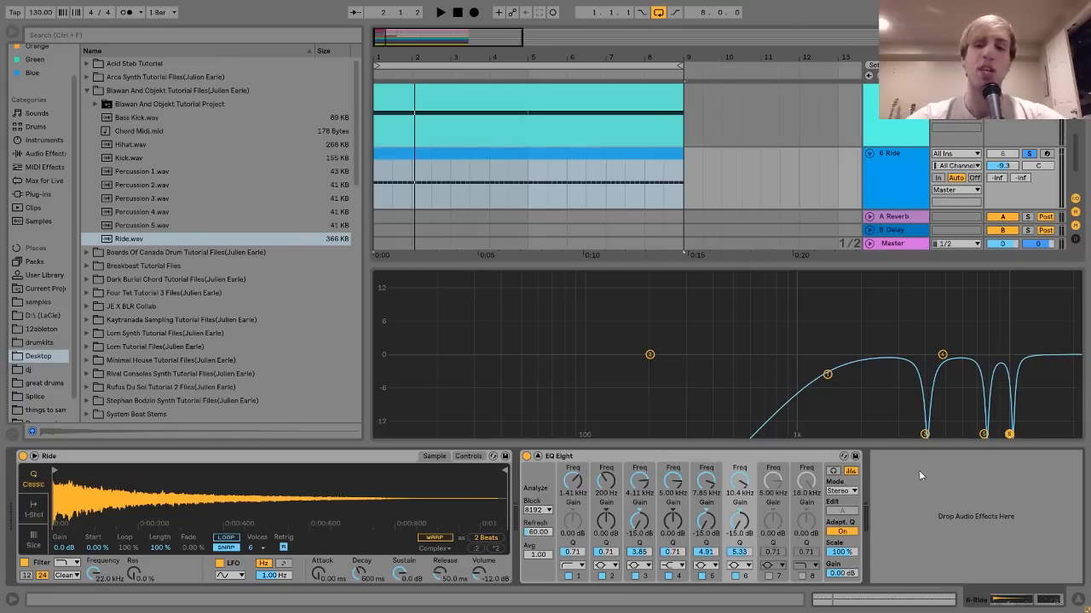
# Boost EQ Eight band 3 to about 14.9 dB during playback to hear the resonance, and return its gain to -15 dB
pyautogui.moveTo(925, 435); pyautogui.dragTo(923, 277)
pyautogui.press('space')
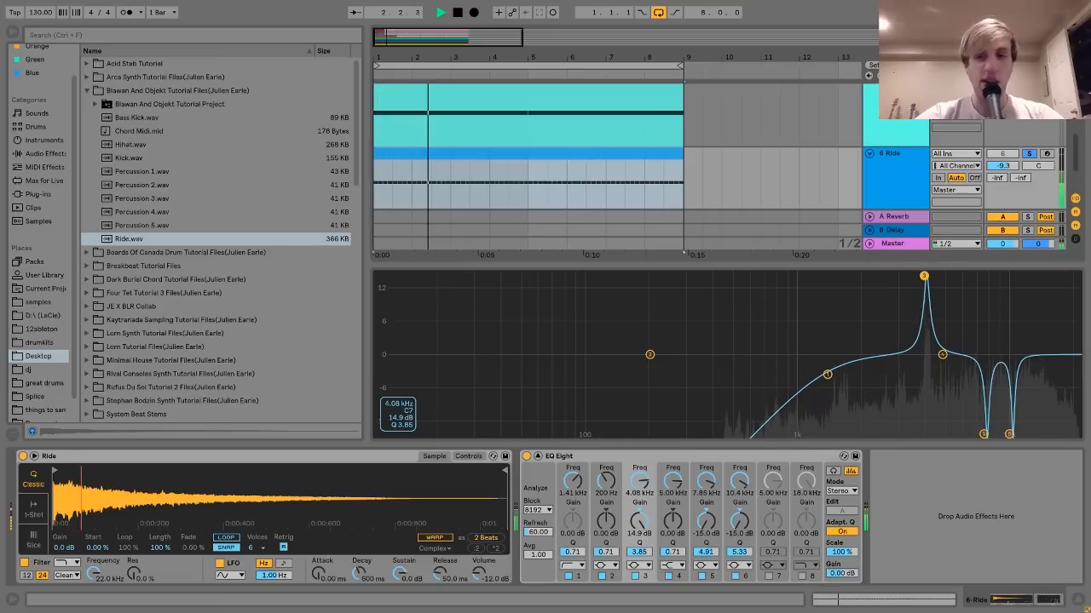
pyautogui.moveTo(924, 276); pyautogui.dragTo(925, 276)
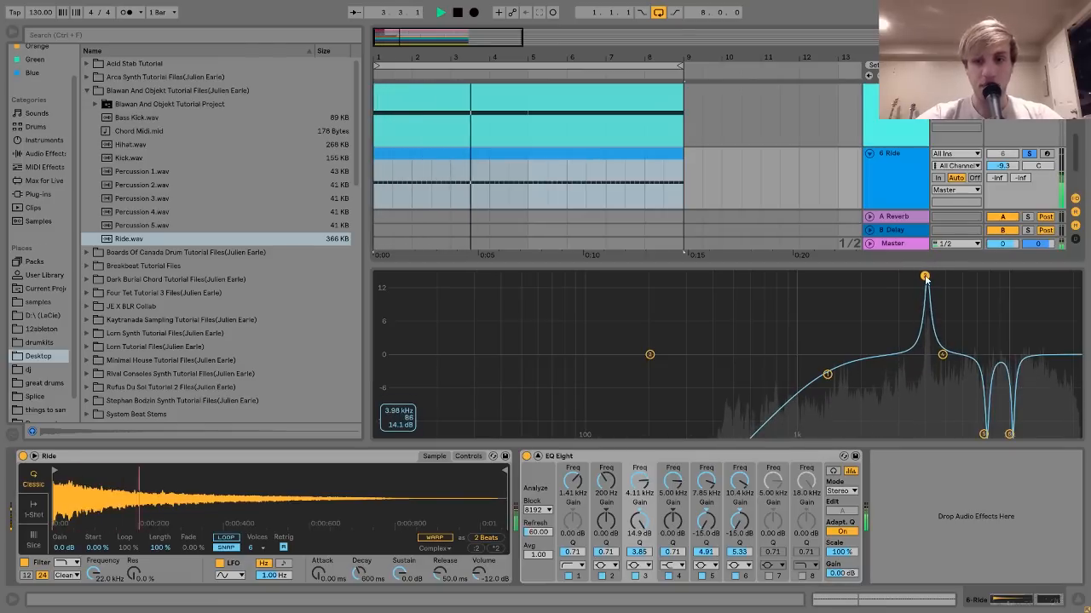
pyautogui.press('space')
pyautogui.moveTo(639, 521); pyautogui.dragTo(639, 596)
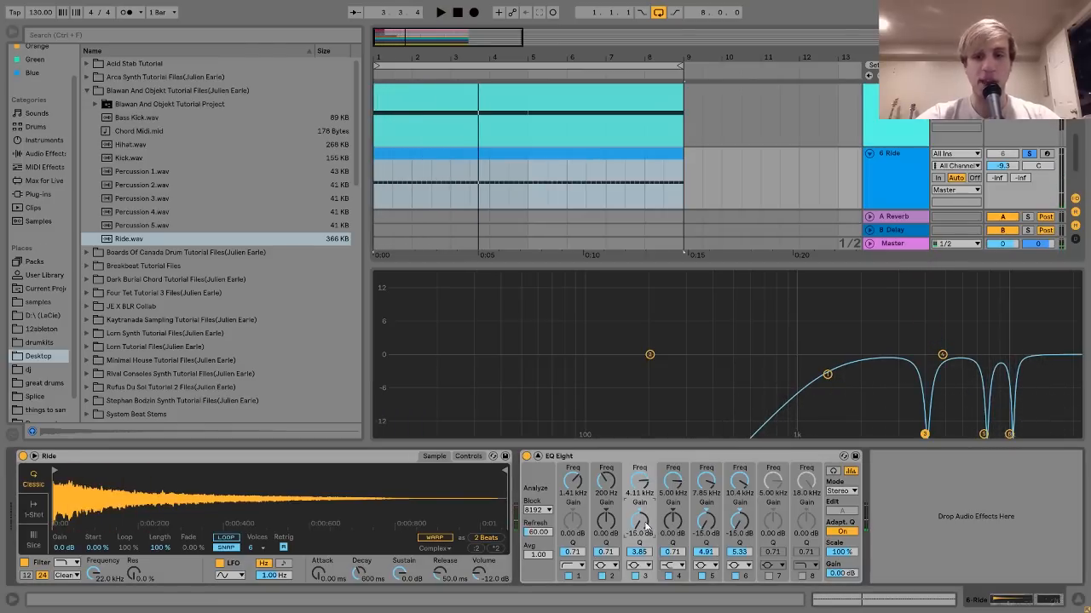
# Play the Ride track through its EQ, collapse the expanded EQ Eight display and preview Ride.wav
pyautogui.press('space')
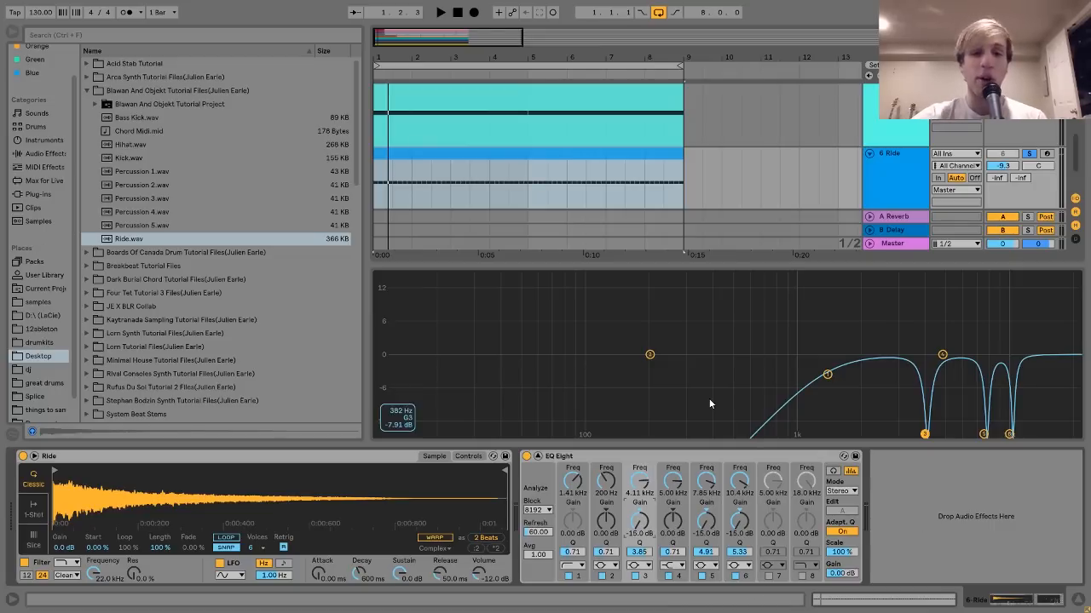
pyautogui.click(539, 457)
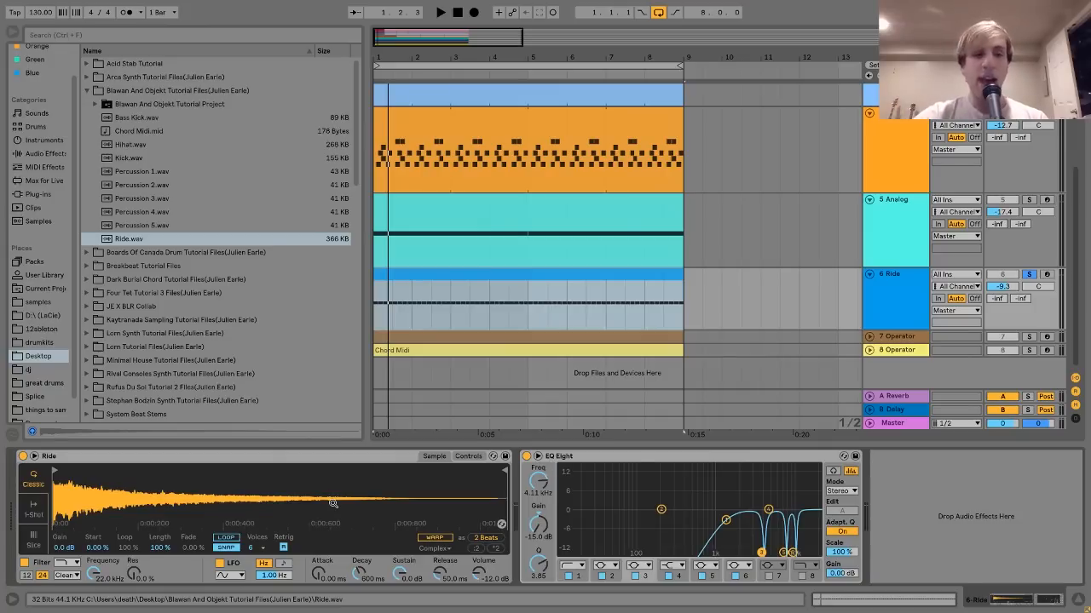
pyautogui.click(125, 239)
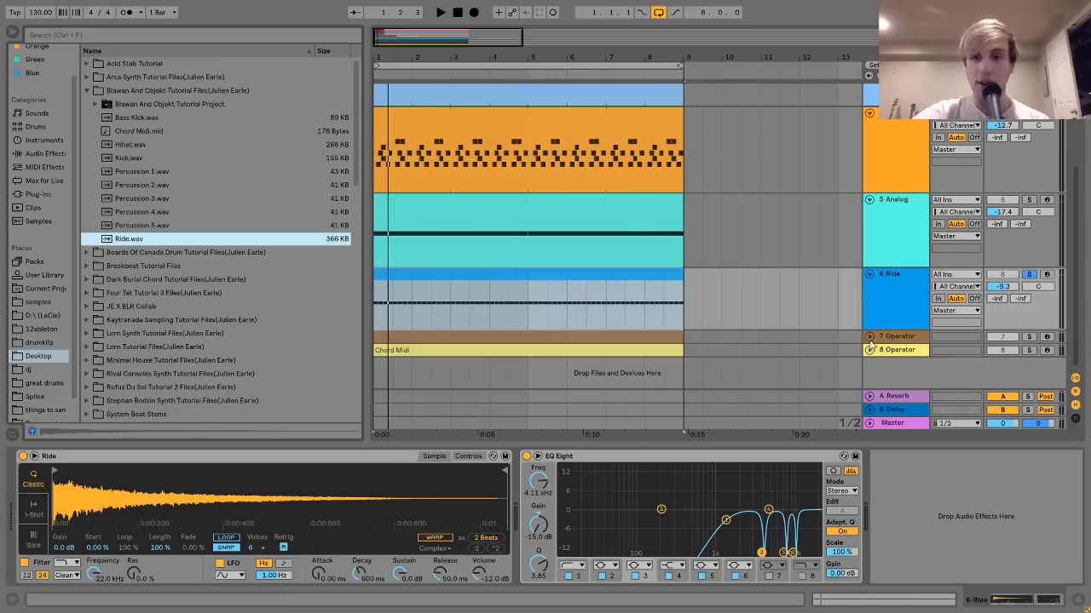
# Unfold track 7 Operator, display its devices, solo it and play its clip
pyautogui.click(869, 336)
pyautogui.click(893, 335)
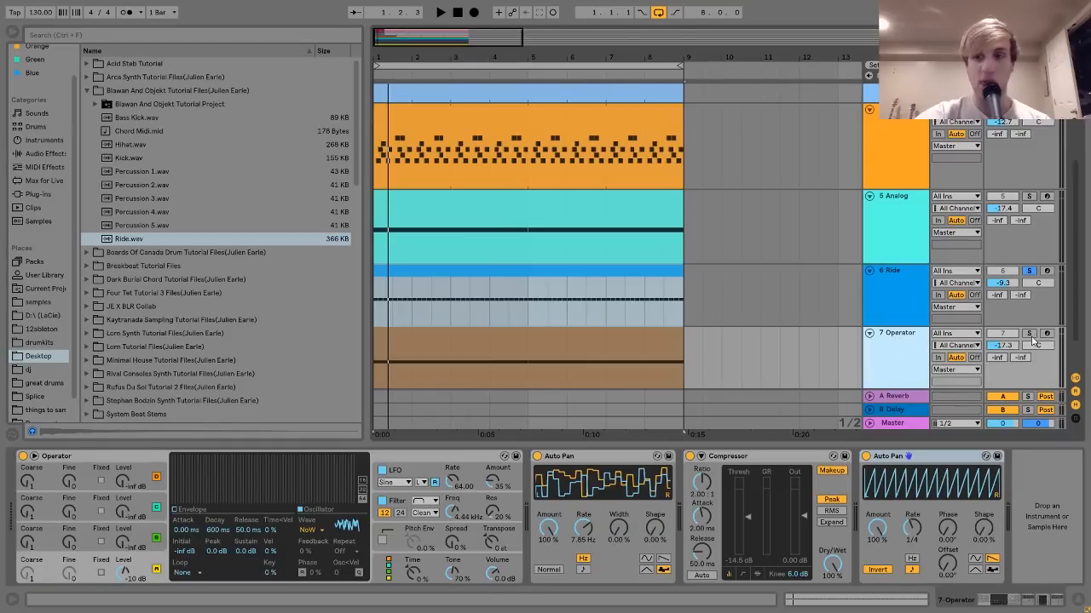
pyautogui.click(1029, 334)
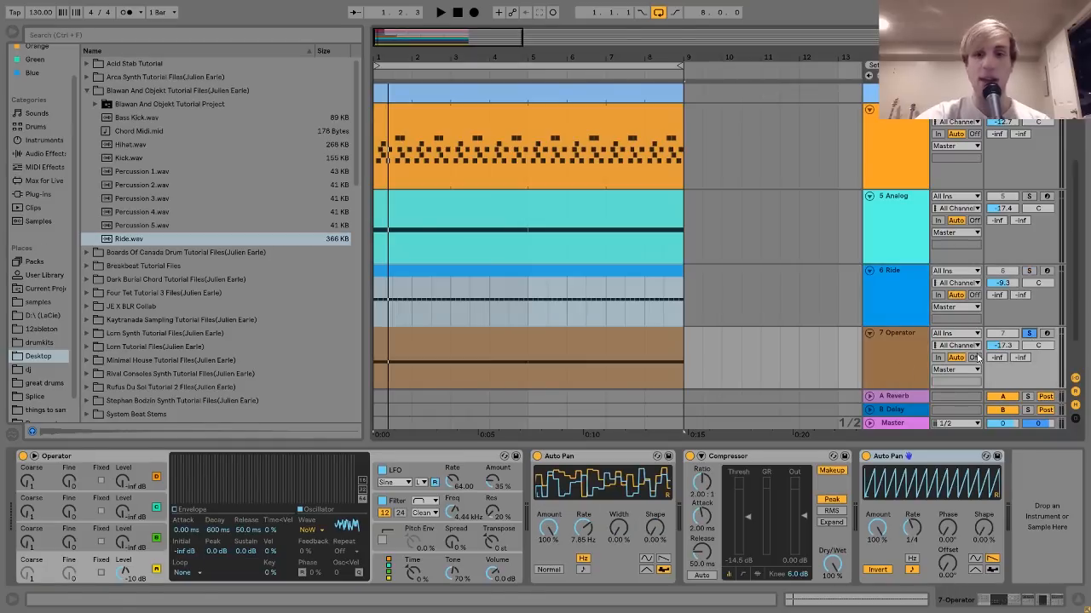
pyautogui.click(658, 338)
pyautogui.press('space')
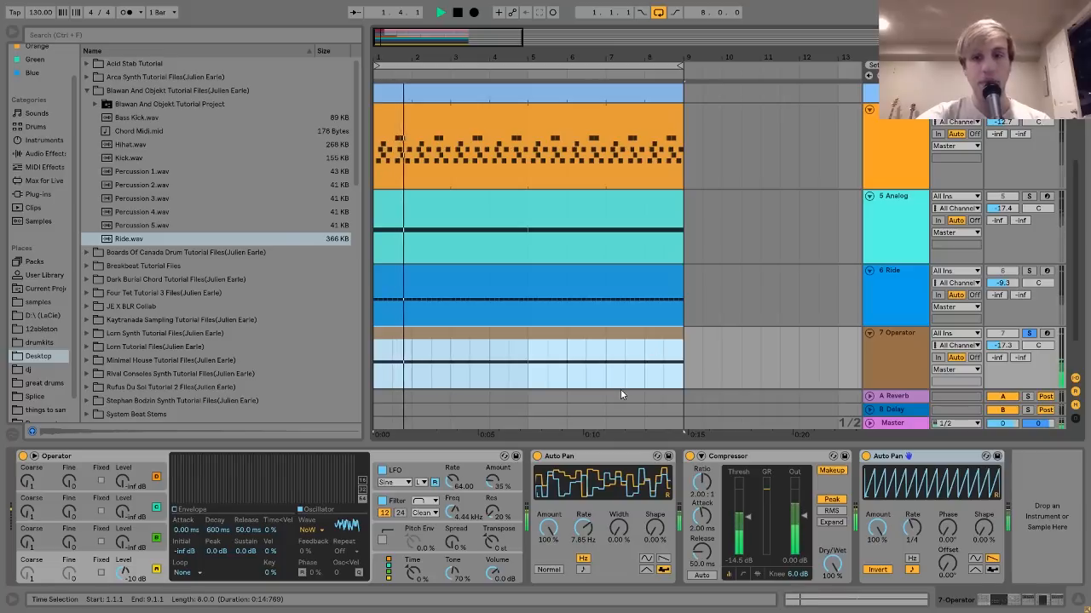
pyautogui.press('space')
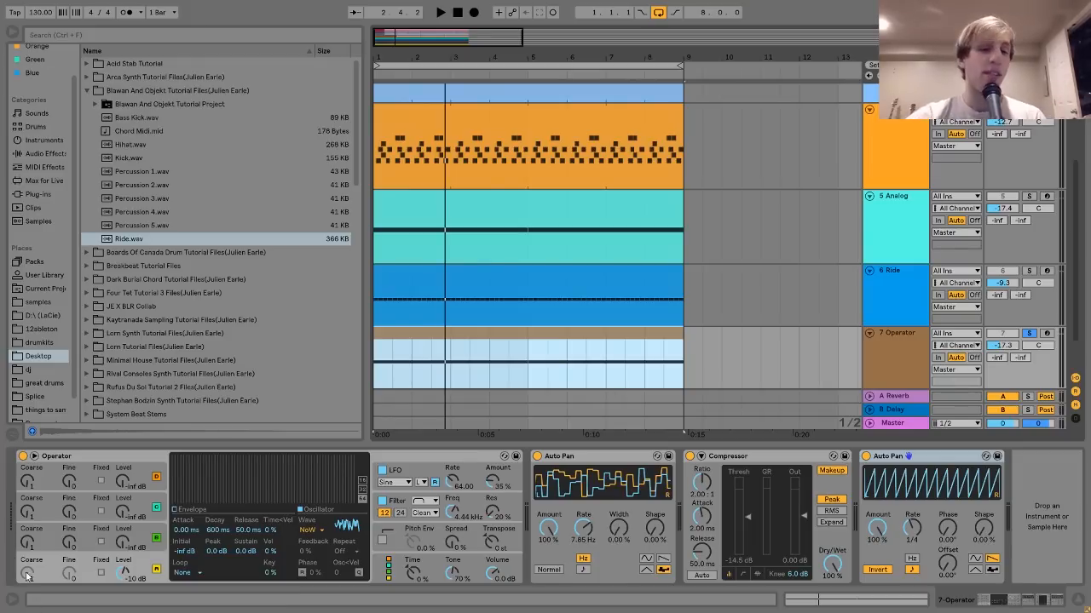
# Display the filter envelope and the LFO settings of track 7's Operator synth for inspection
pyautogui.click(401, 506)
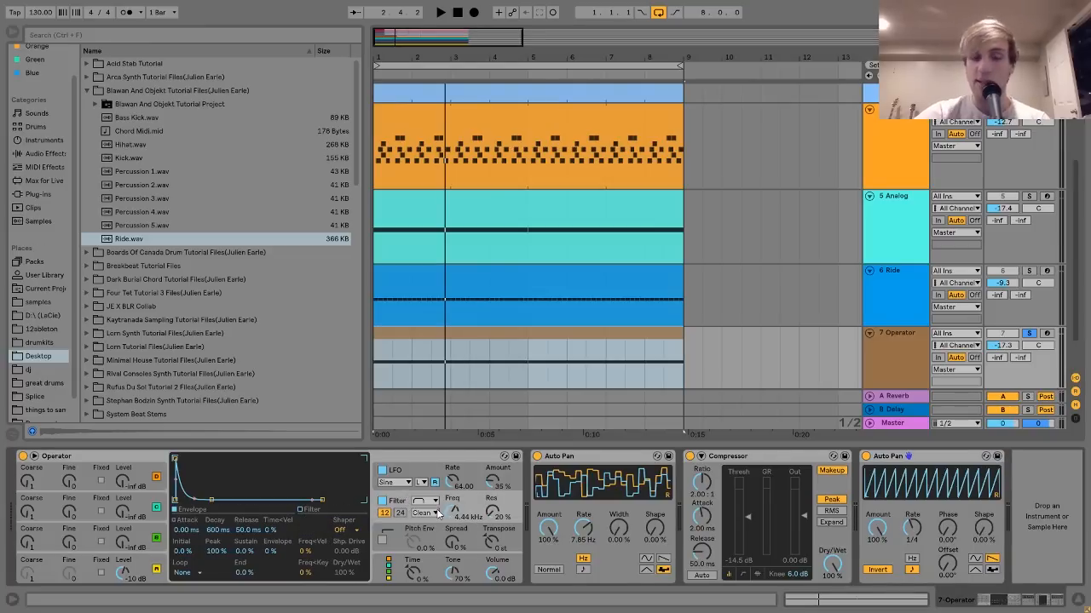
pyautogui.click(407, 477)
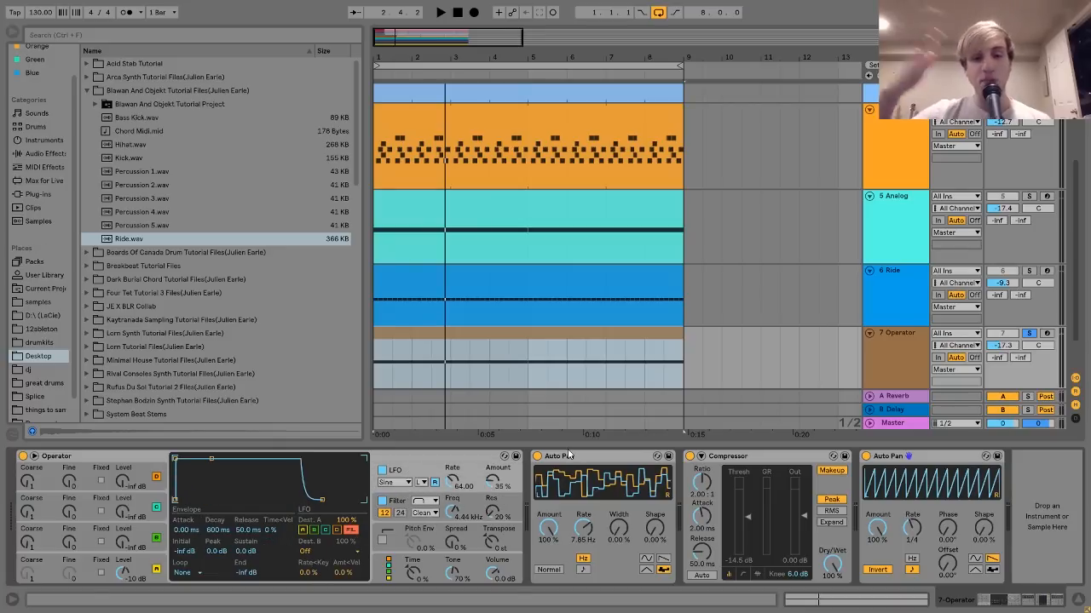
# Bypass track 7's Auto Pans and Compressor, and listen to the raw sound and to the first Auto Pan re-enabled alone
pyautogui.click(537, 456)
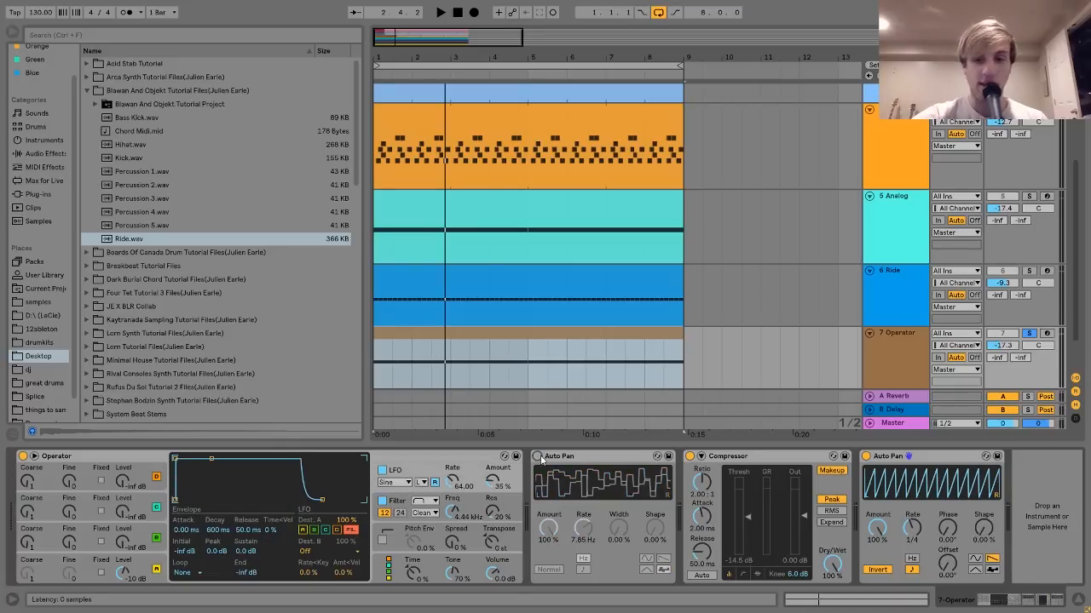
pyautogui.press('space')
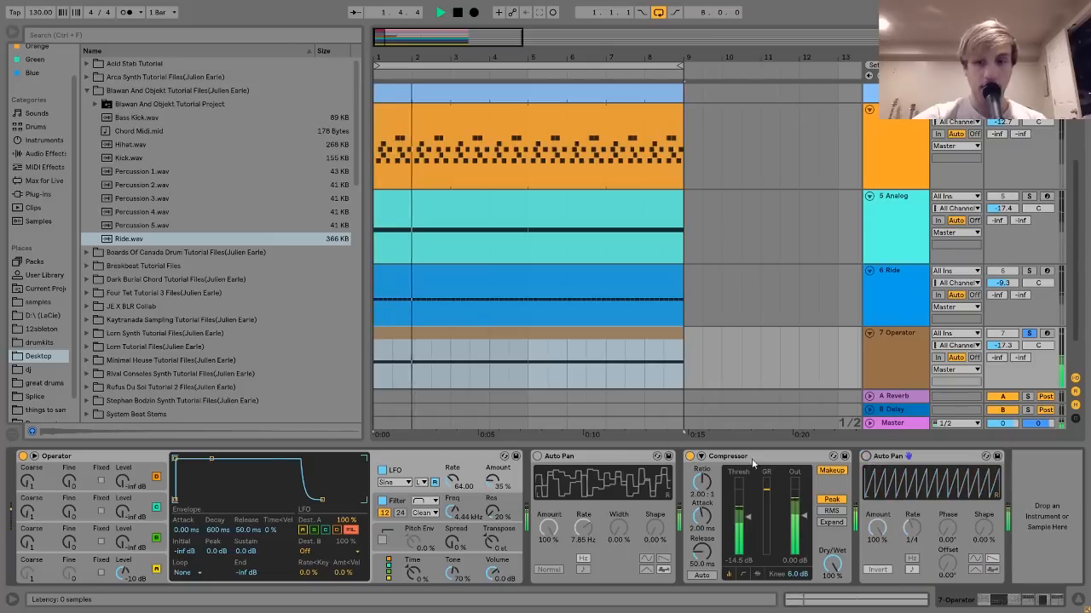
pyautogui.click(689, 456)
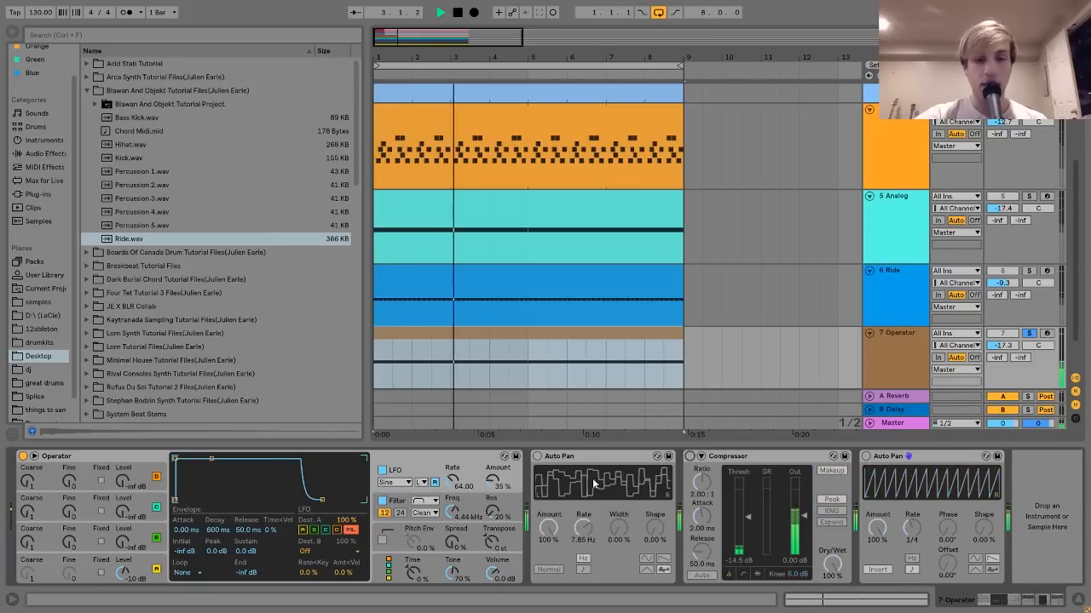
pyautogui.click(536, 464)
pyautogui.click(537, 456)
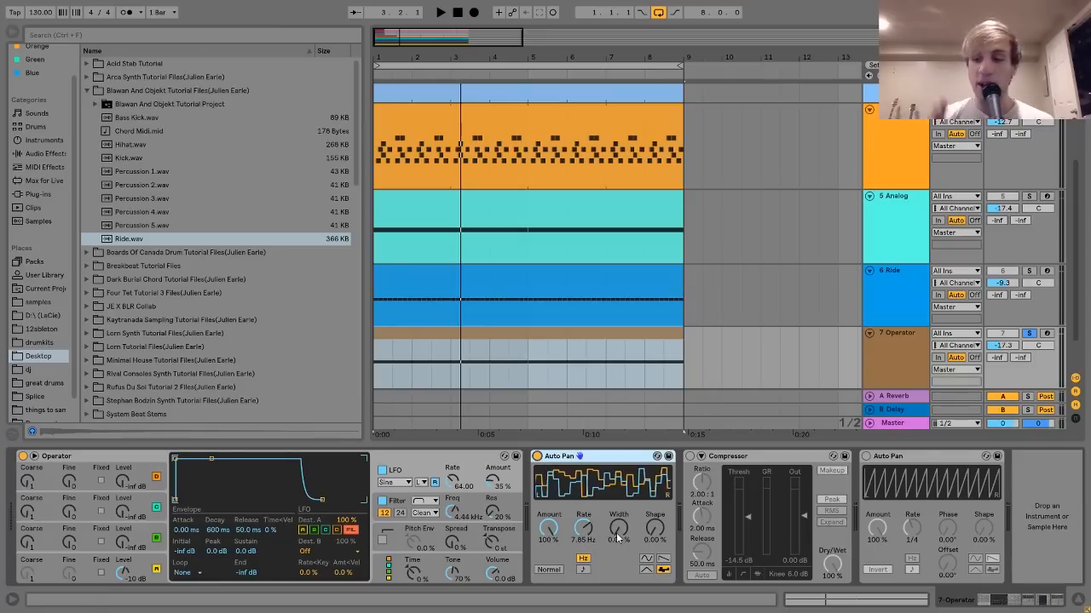
pyautogui.press('space')
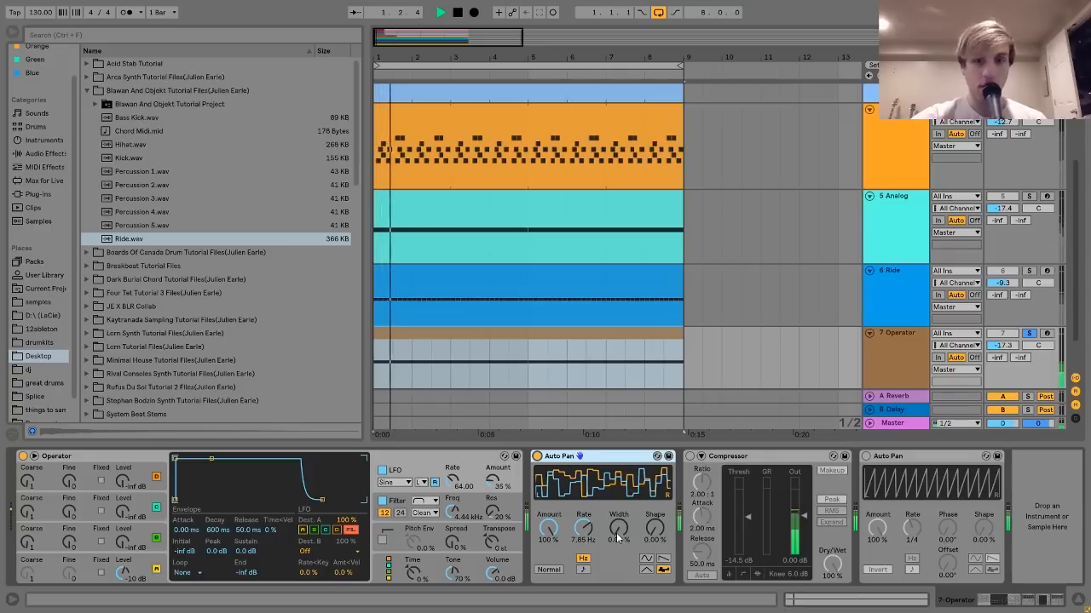
pyautogui.press('space')
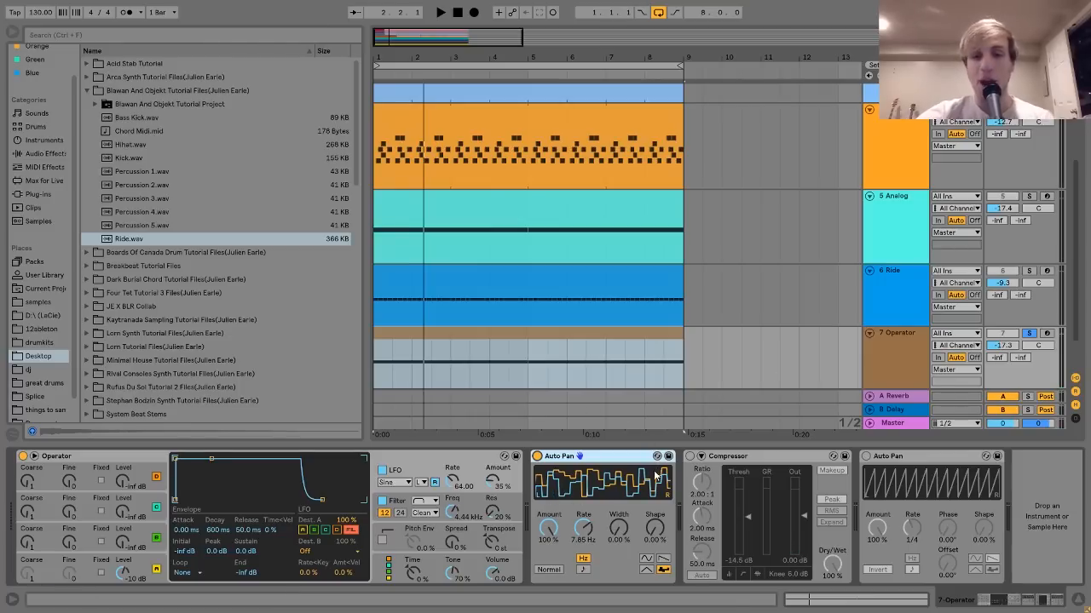
# Compare track 7's playback with the Compressor bypassed and re-enabled, and switch the second Auto Pan back on
pyautogui.click(690, 457)
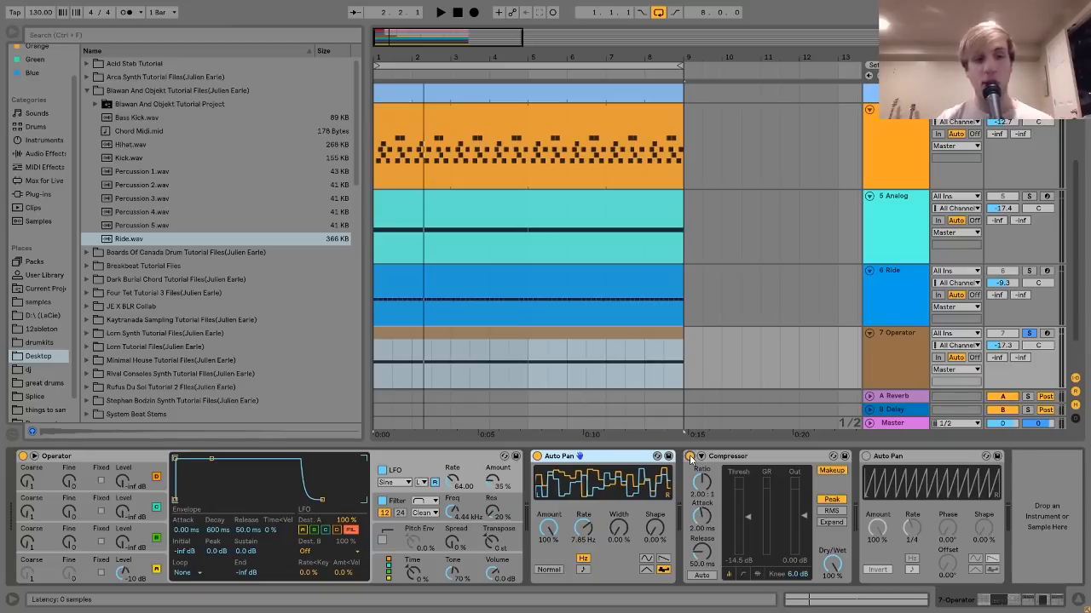
pyautogui.click(689, 456)
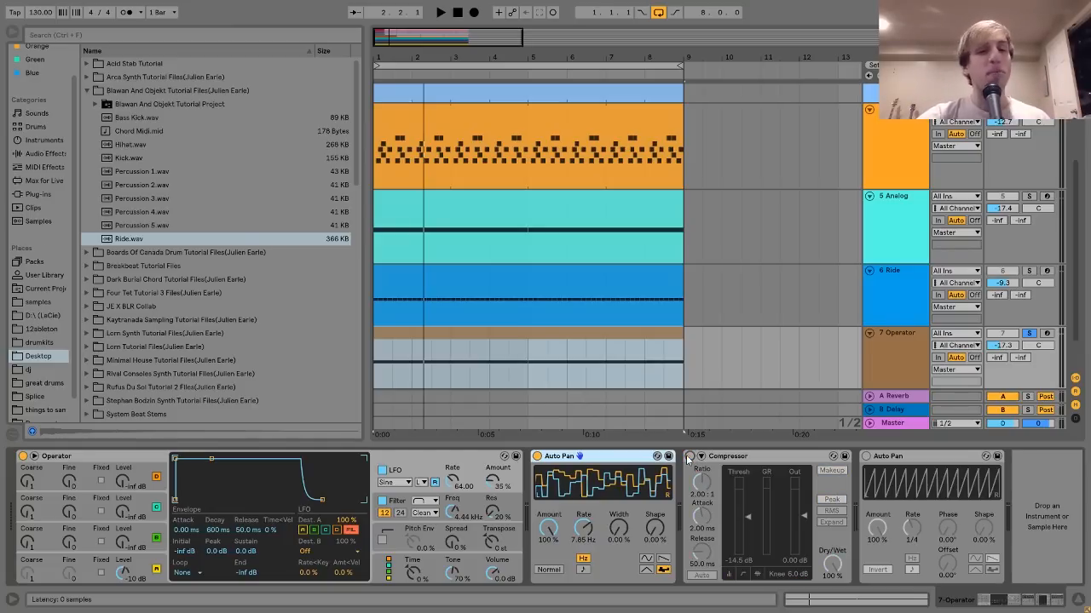
pyautogui.press('space')
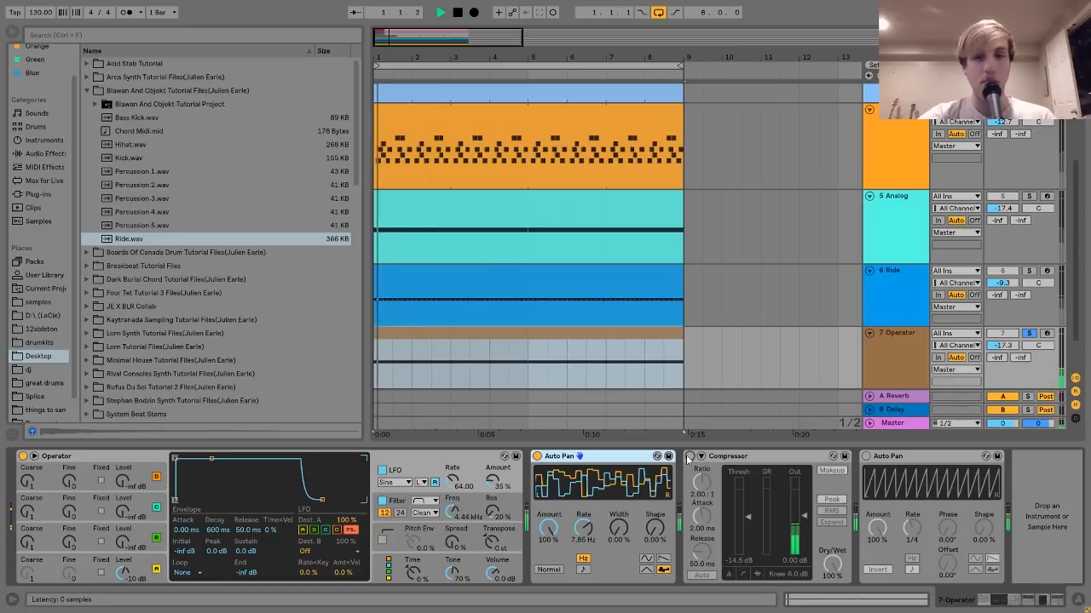
pyautogui.click(689, 457)
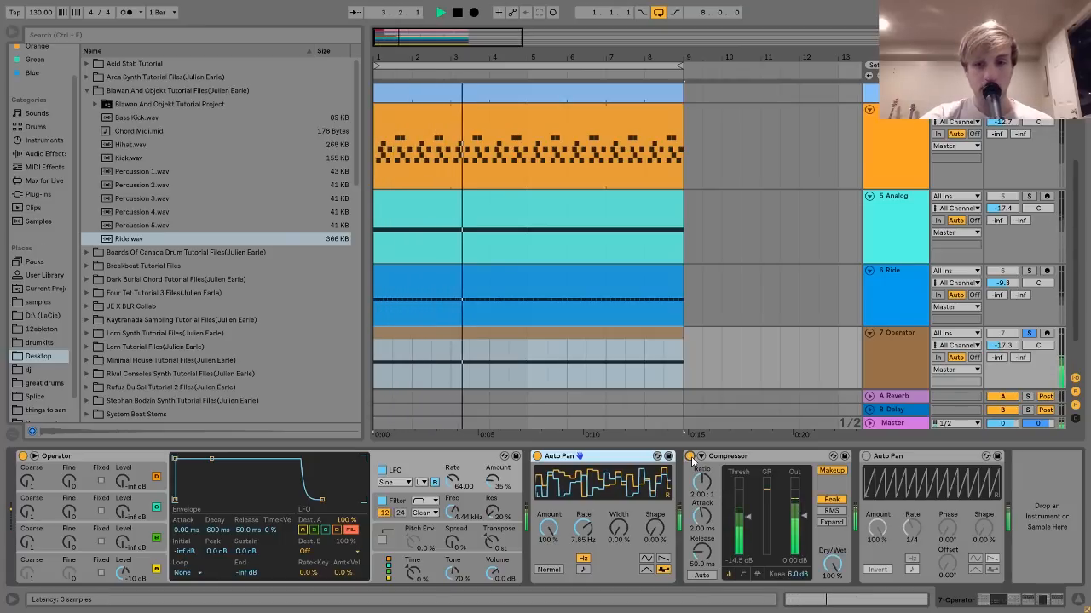
pyautogui.press('space')
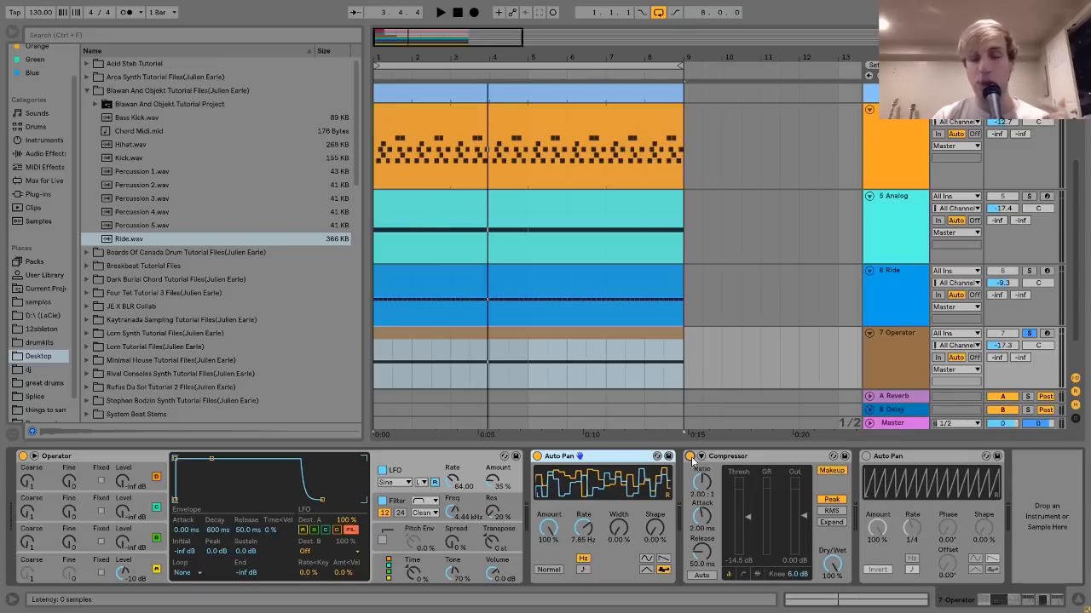
pyautogui.click(866, 456)
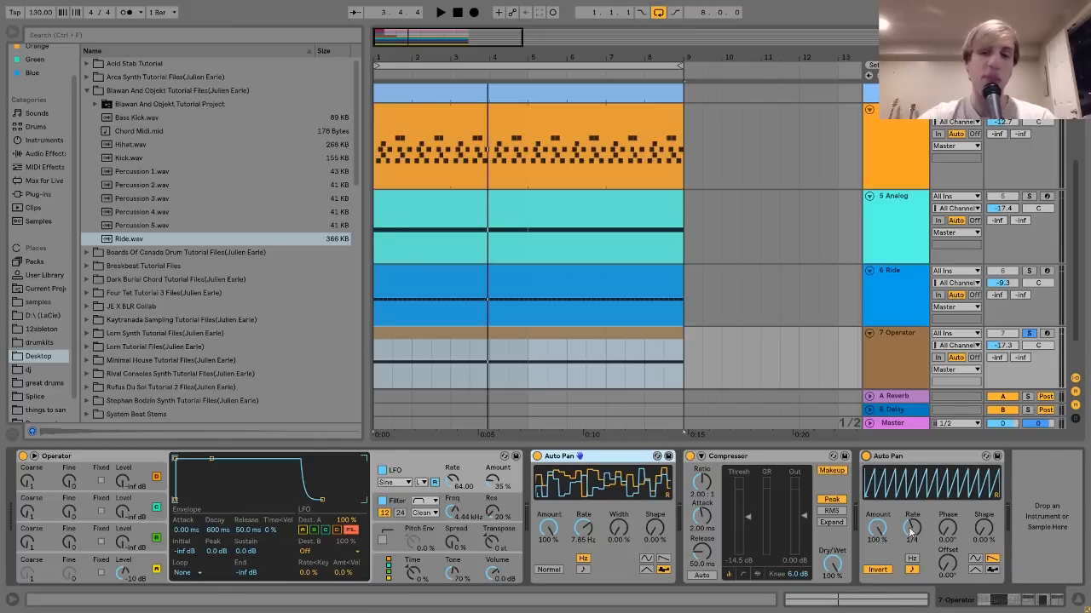
# Look over the arrangement's tracks and unfold track 8 Operator to show its chord MIDI clip
pyautogui.click(910, 343)
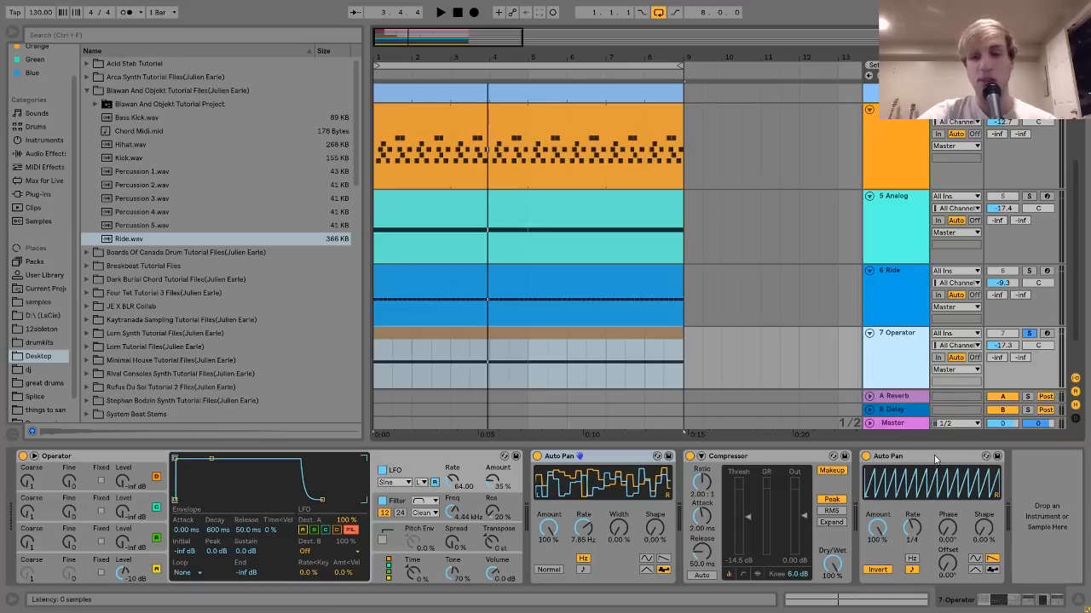
pyautogui.scroll(4, 937, 238)
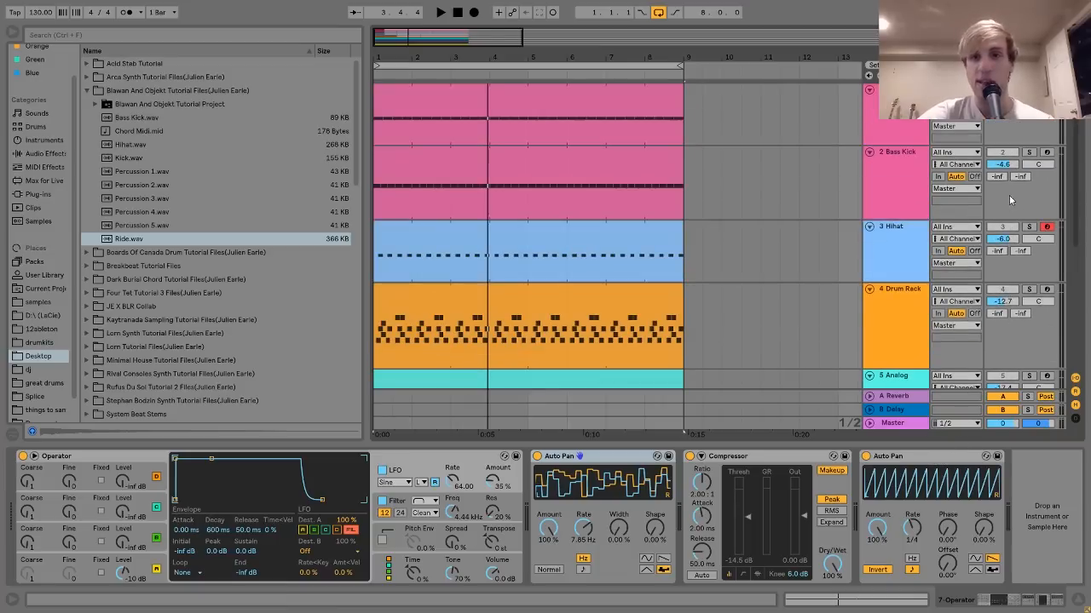
pyautogui.scroll(-5, 957, 213)
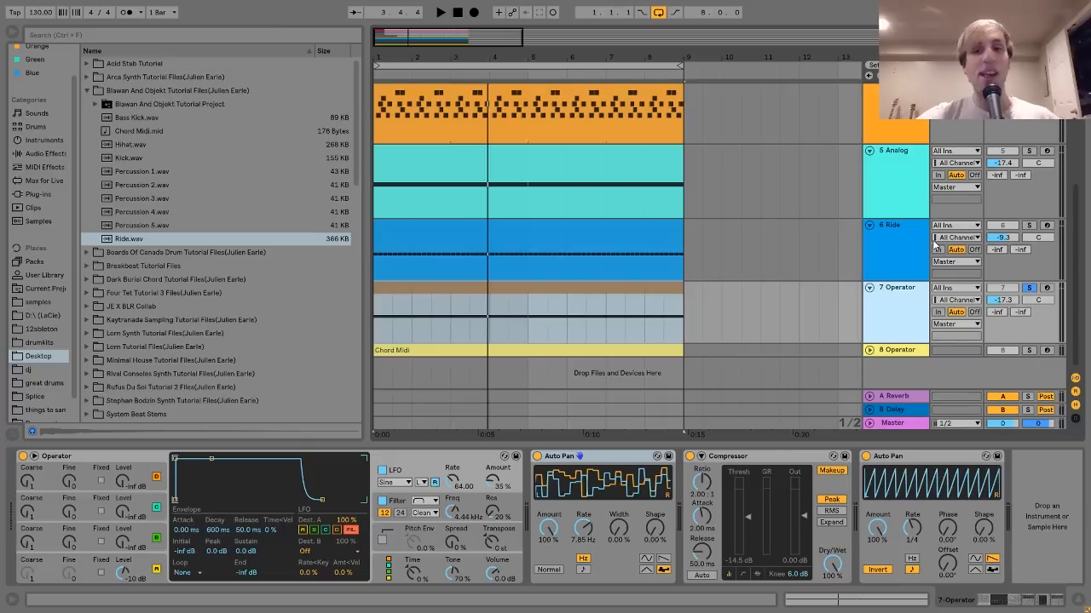
pyautogui.click(869, 350)
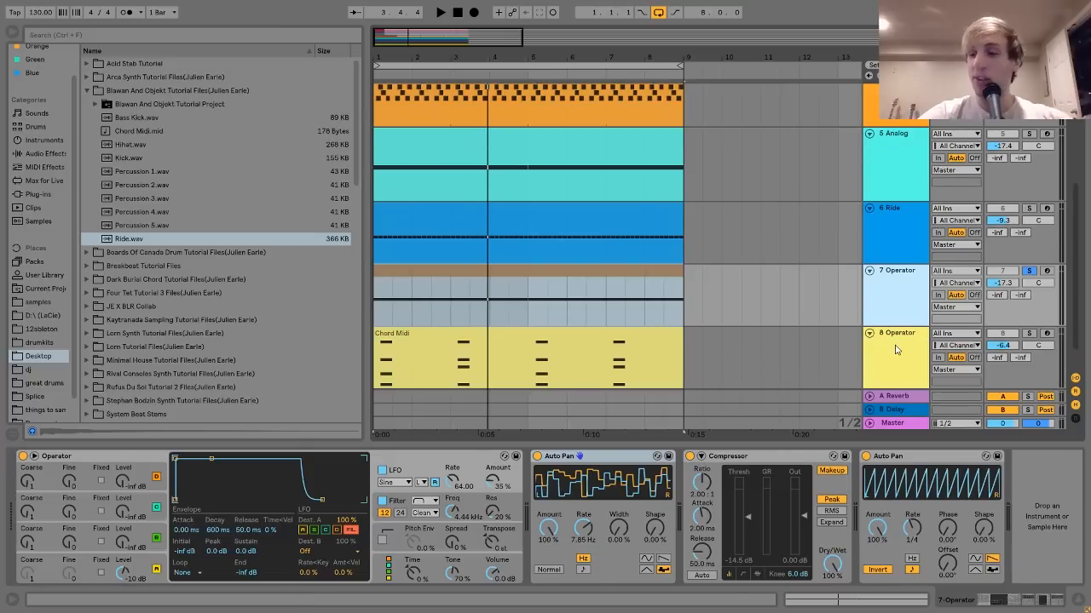
# Solo track 8 Operator and listen to its Chord Midi clip
pyautogui.click(894, 341)
pyautogui.click(1028, 333)
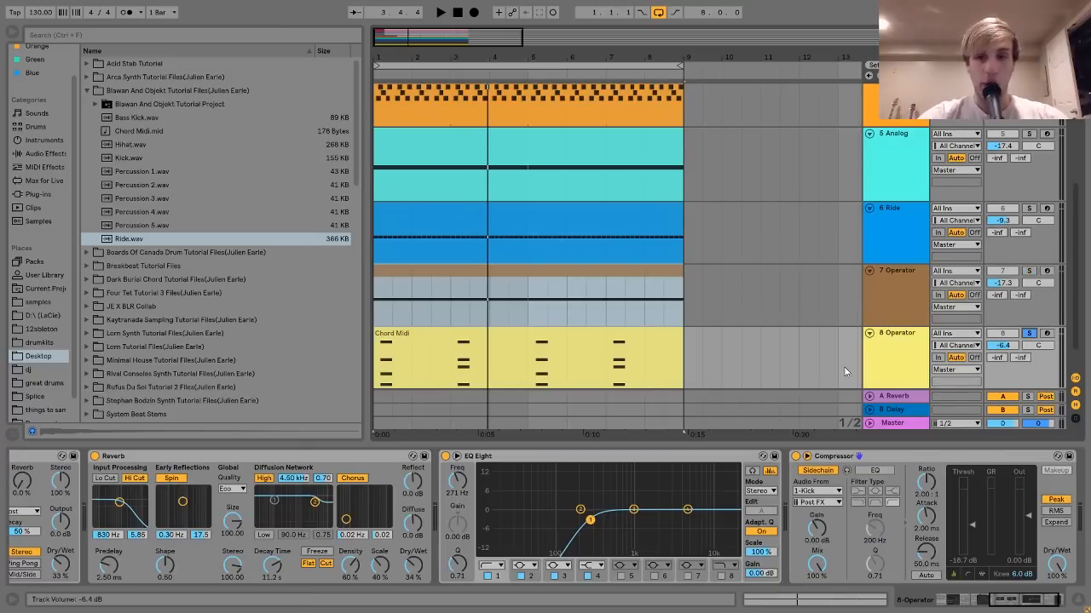
pyautogui.click(589, 355)
pyautogui.press('space')
pyautogui.hscroll(-6, 549, 487)
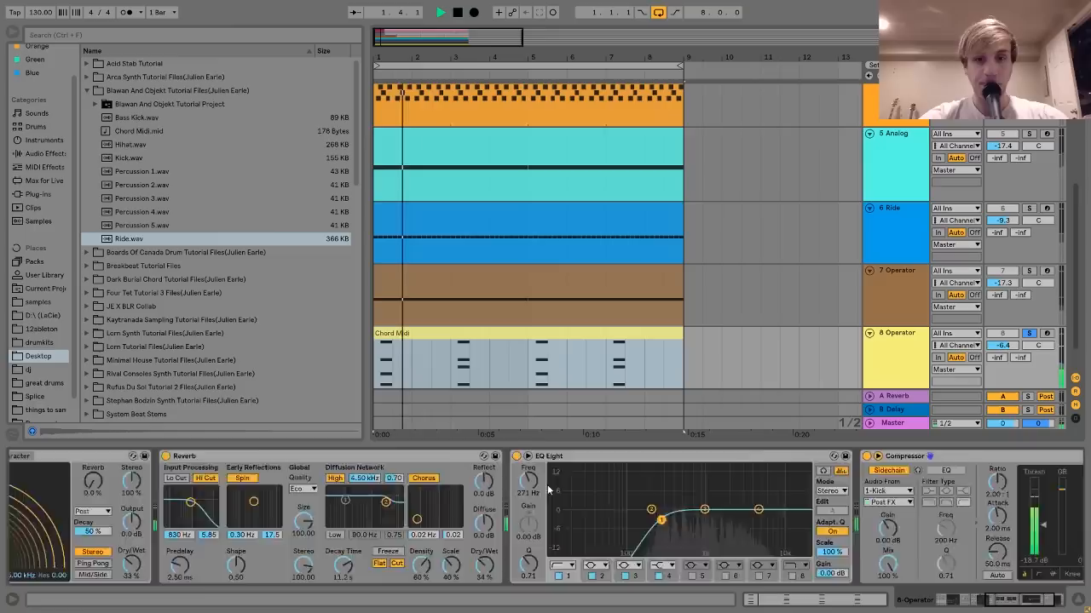
pyautogui.press('space')
# Open the Chord Midi clip's notes and select the first and second chords in turn to examine their voicings
pyautogui.doubleClick(529, 345)
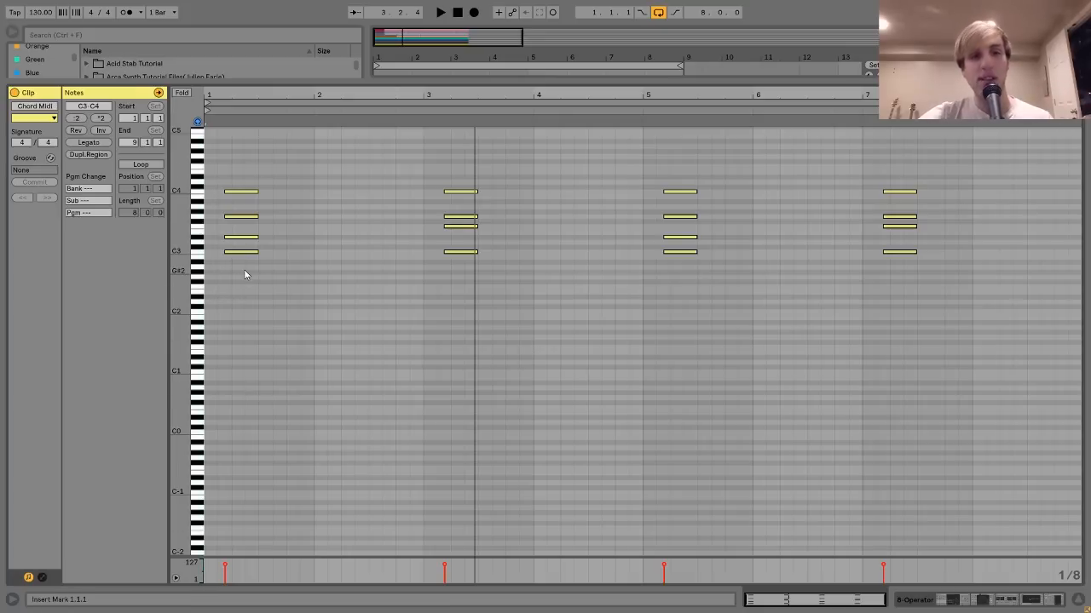
pyautogui.moveTo(241, 269); pyautogui.dragTo(234, 111)
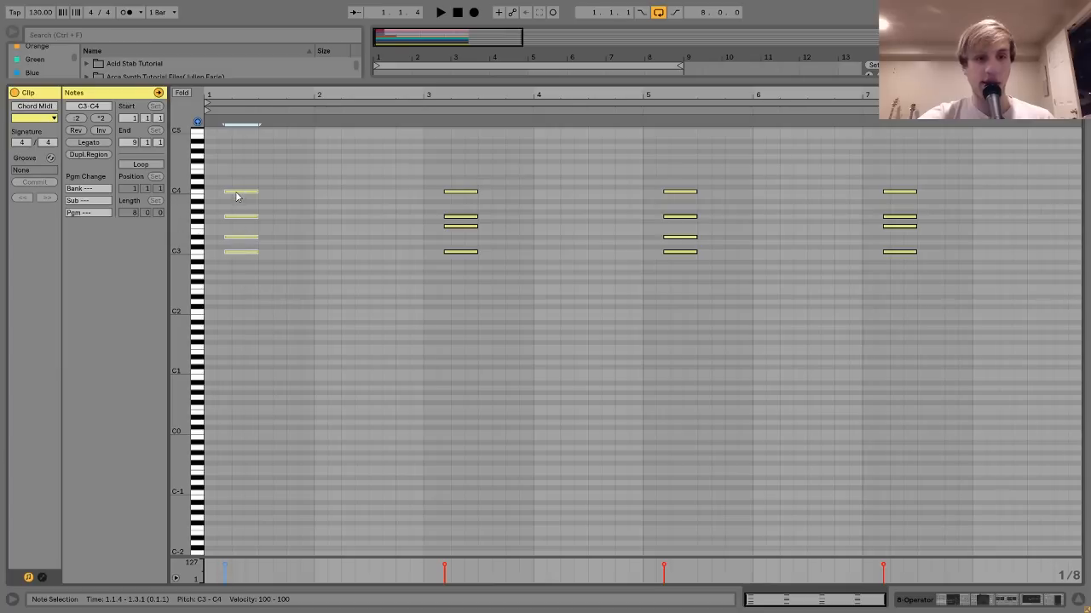
pyautogui.moveTo(461, 282); pyautogui.dragTo(464, 124)
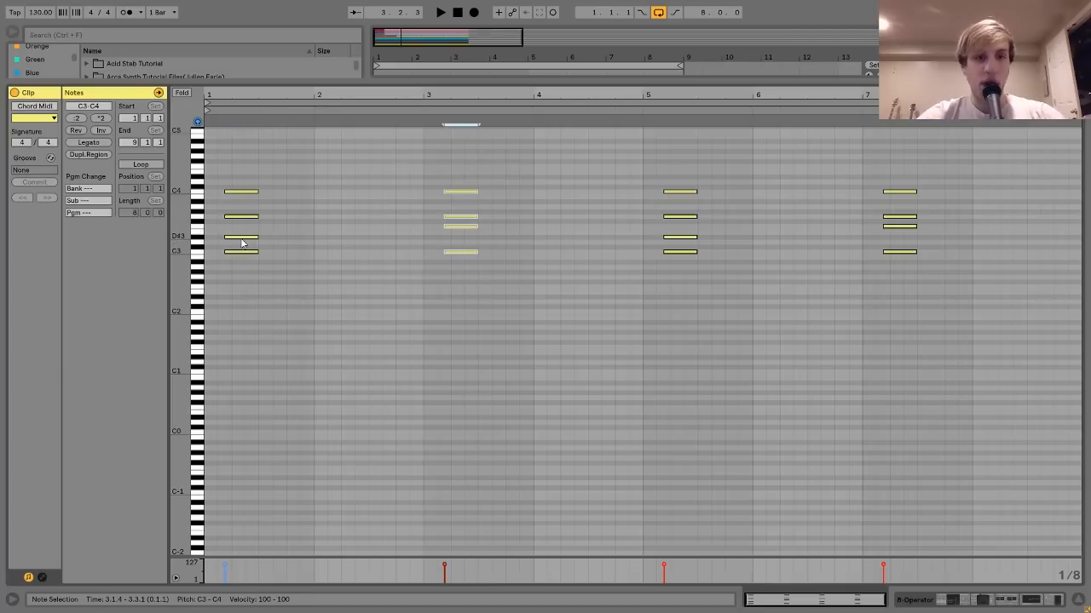
pyautogui.moveTo(465, 286); pyautogui.dragTo(496, 5)
pyautogui.moveTo(223, 95); pyautogui.dragTo(224, 162)
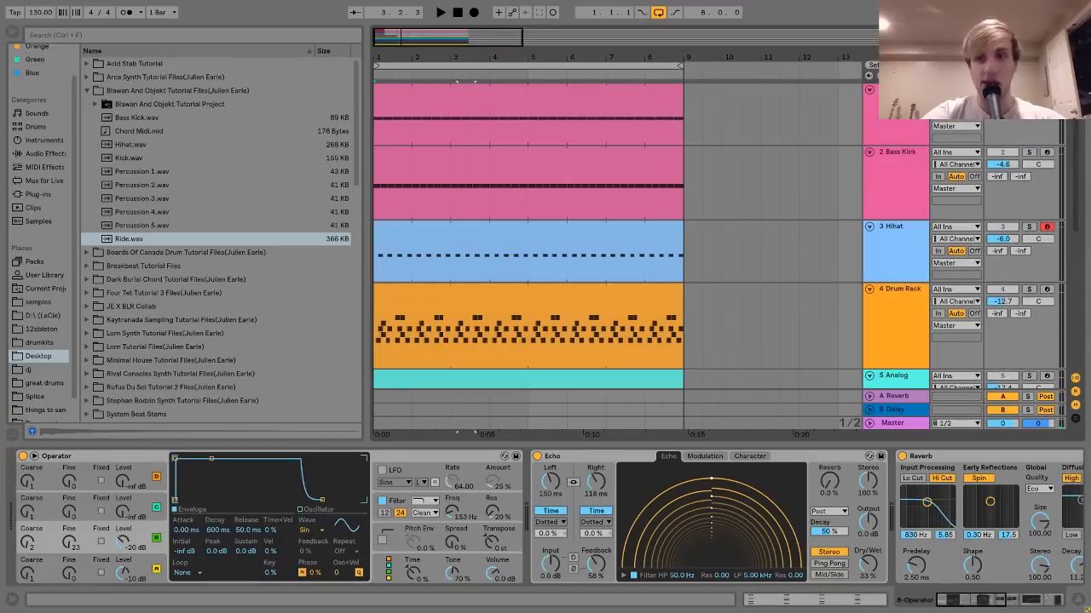
# Examine the settings of oscillators A and B in track 8's Operator synth and listen to the chord sound
pyautogui.press('space')
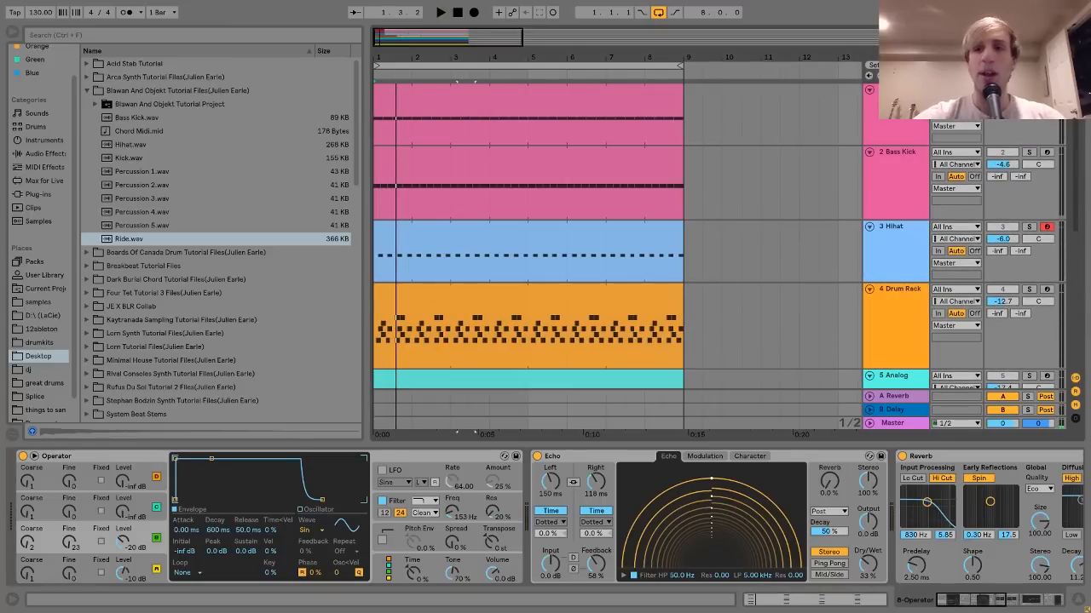
pyautogui.scroll(-5, 528, 239)
pyautogui.click(164, 564)
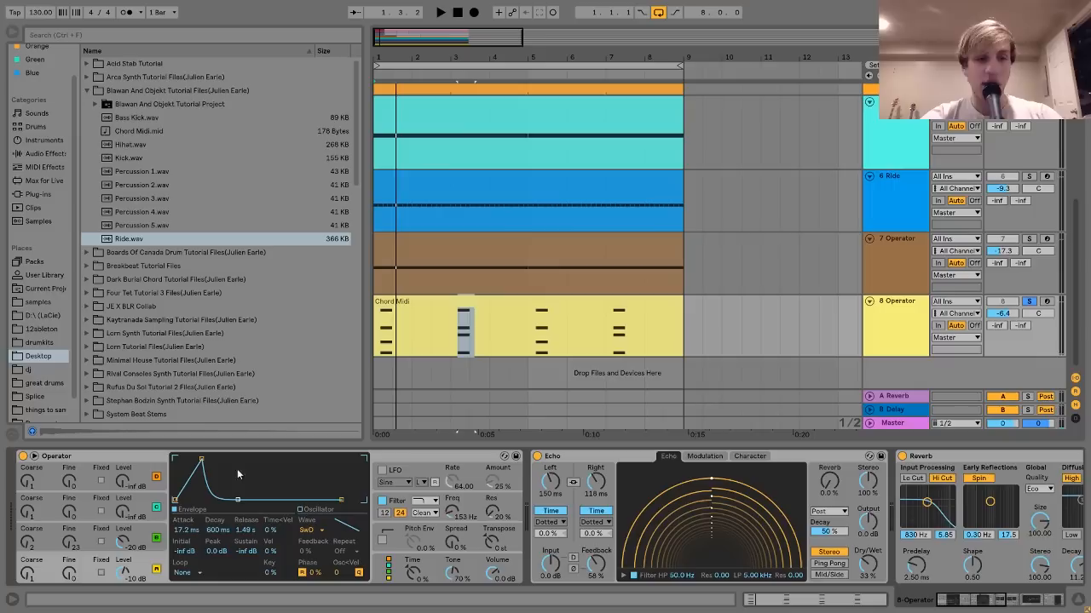
pyautogui.click(156, 535)
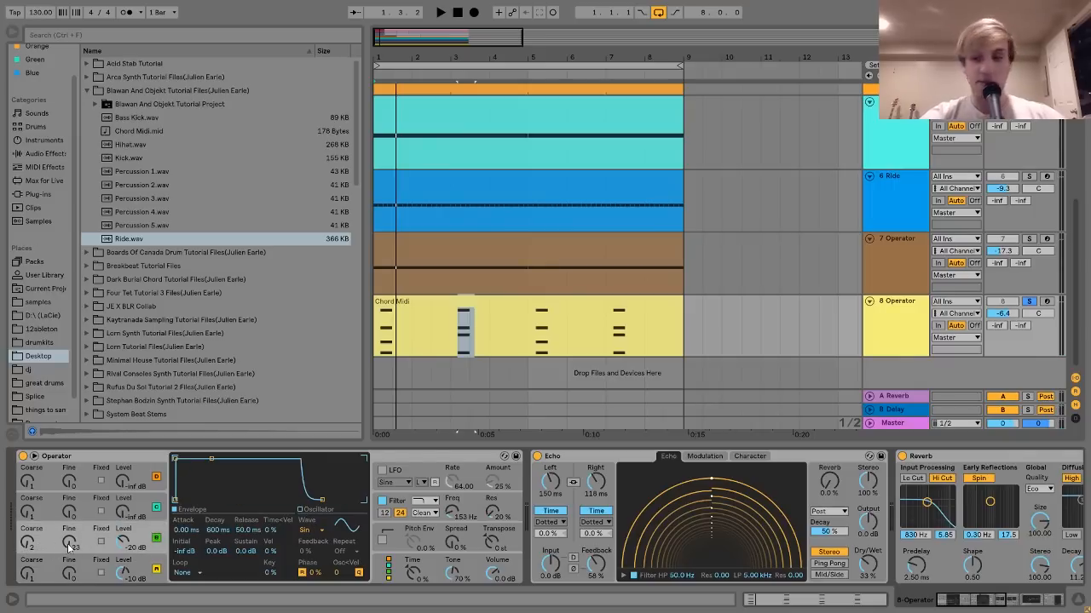
pyautogui.press('space')
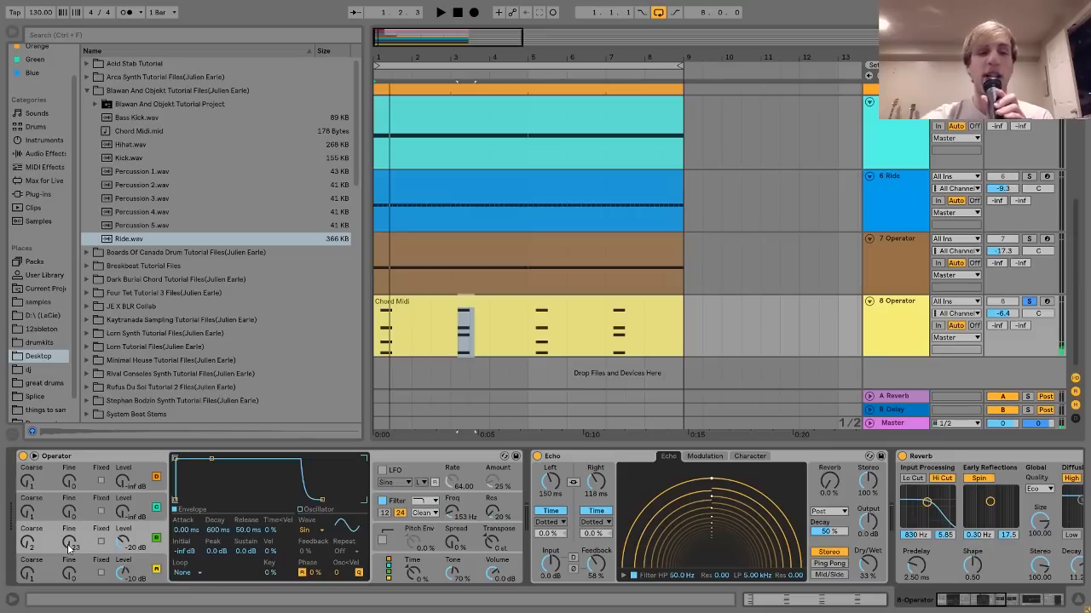
# Display the filter envelope of track 8's Operator and examine the Echo, Reverb, EQ Eight and Compressor settings after it
pyautogui.click(392, 508)
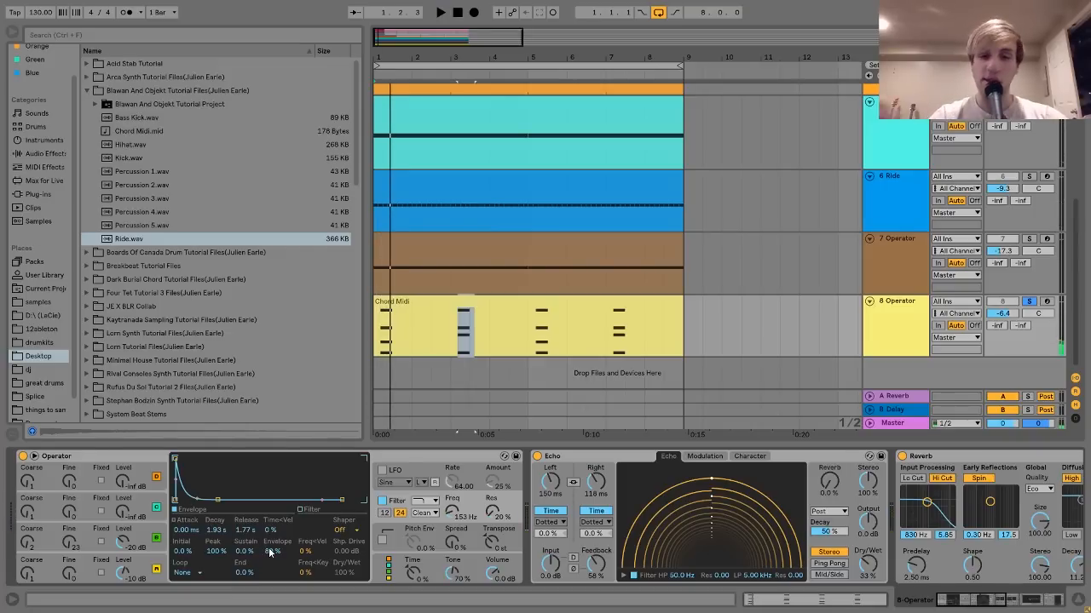
pyautogui.hscroll(4, 270, 552)
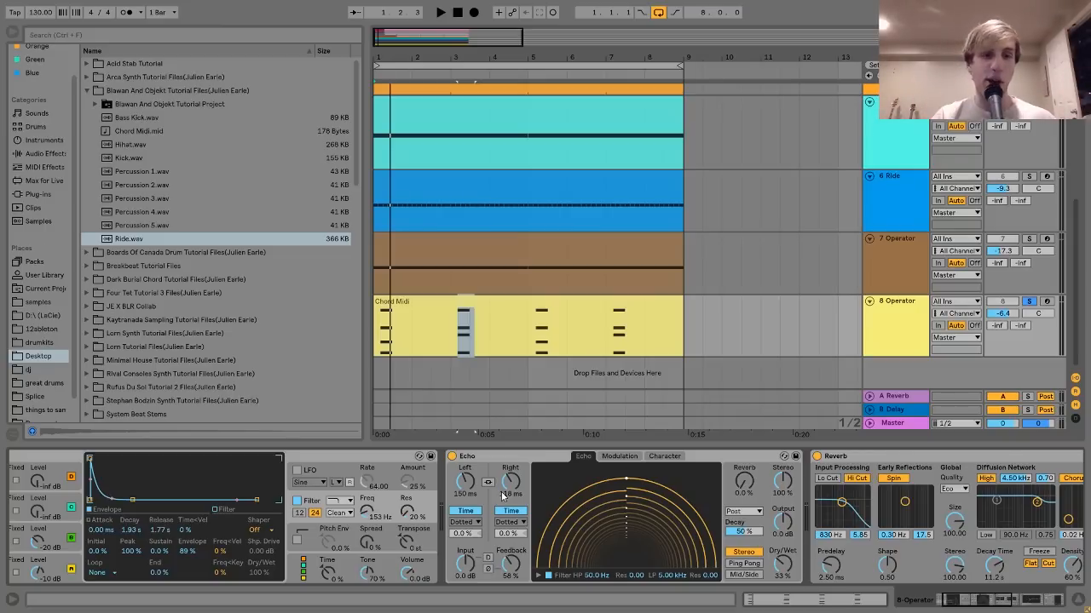
pyautogui.hscroll(5, 503, 494)
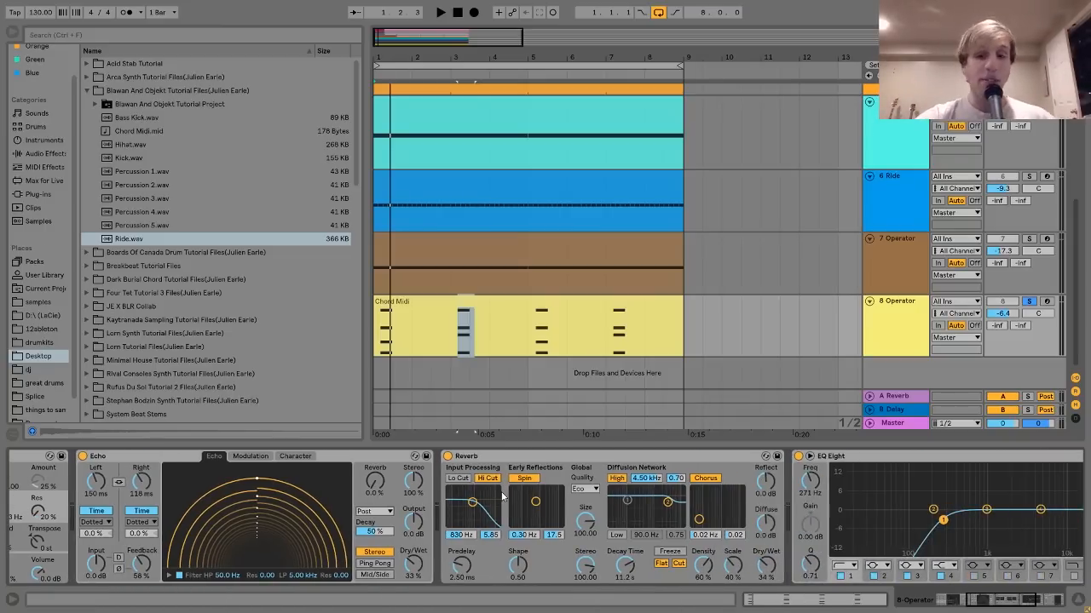
pyautogui.hscroll(4, 560, 525)
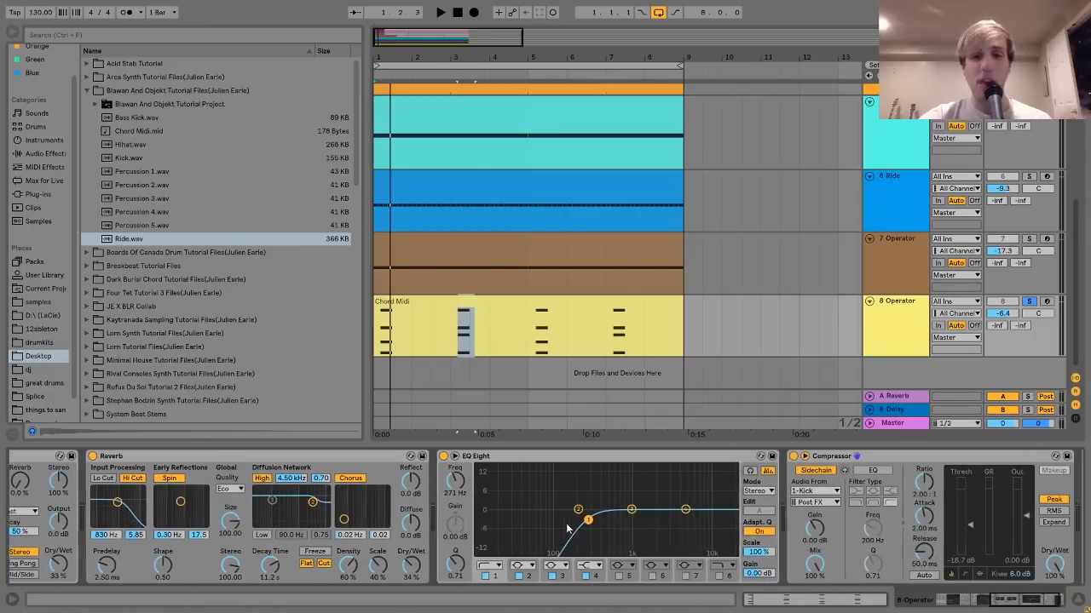
pyautogui.hscroll(1, 852, 485)
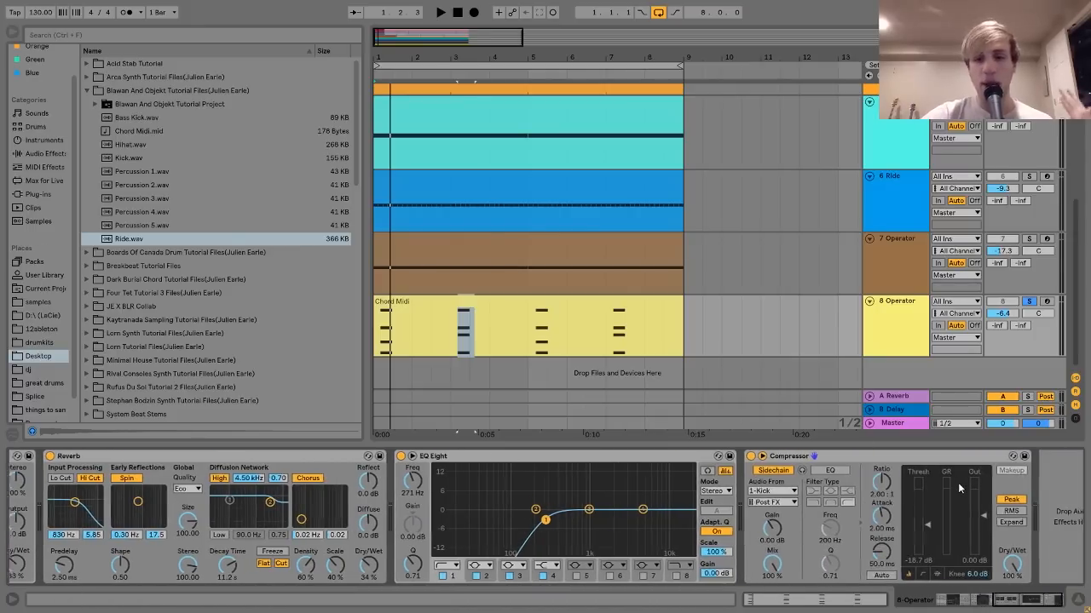
pyautogui.hscroll(-10, 820, 455)
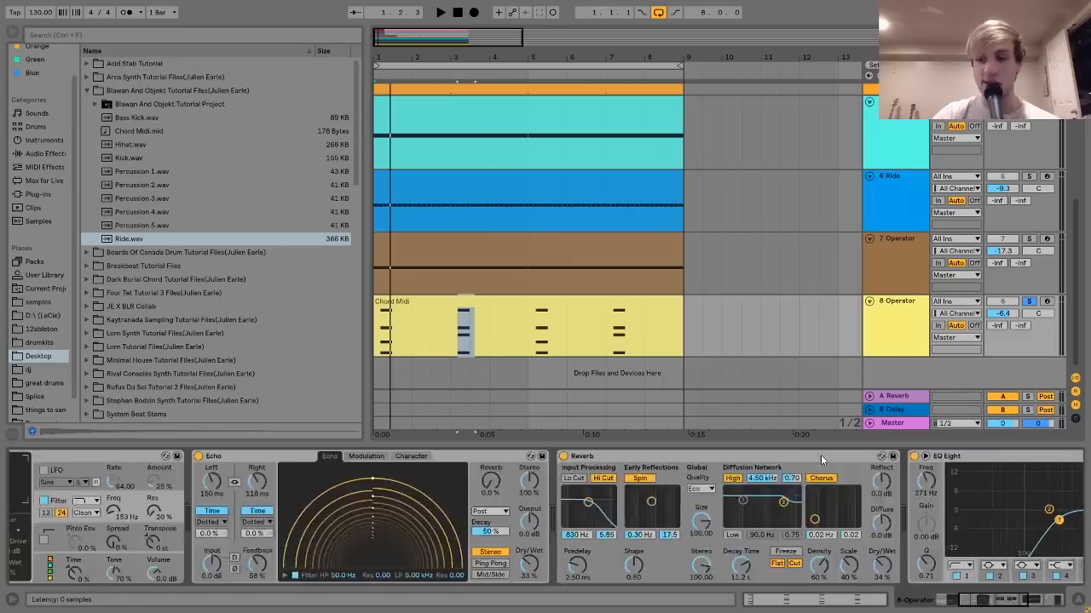
# Turn off the solo on track 8 Operator, and select all tracks to fold them together
pyautogui.click(489, 303)
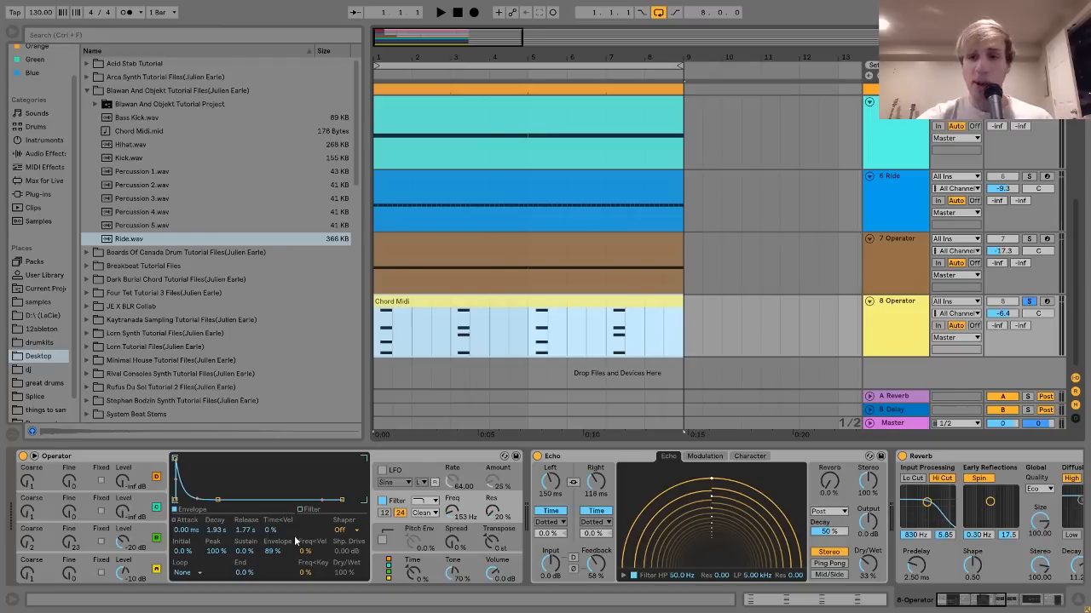
pyautogui.click(1029, 301)
pyautogui.click(906, 312)
pyautogui.hotkey('ctrl', 'a')
pyautogui.click(869, 301)
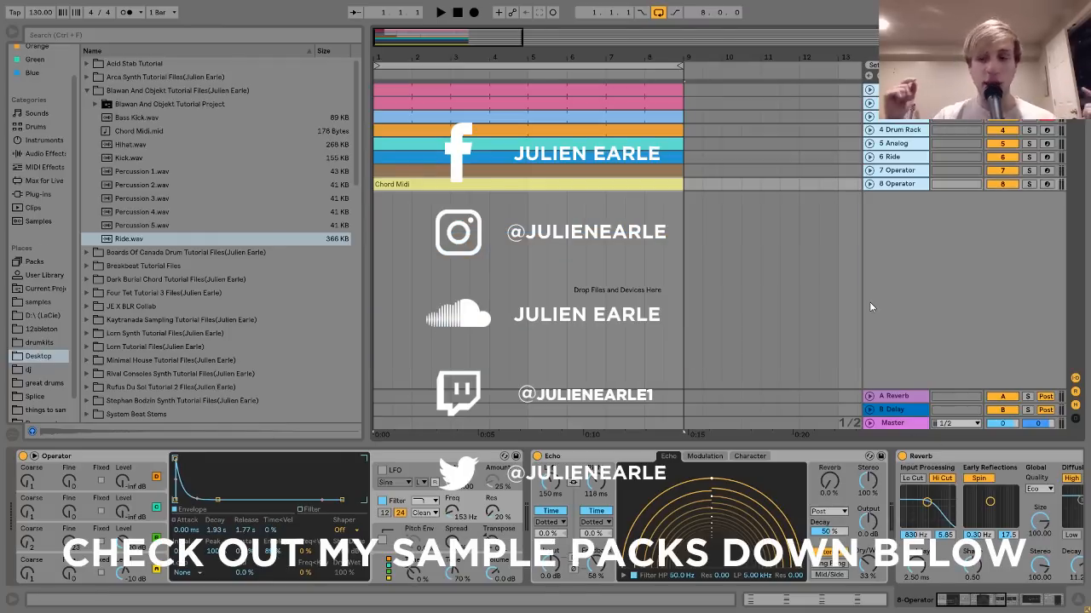